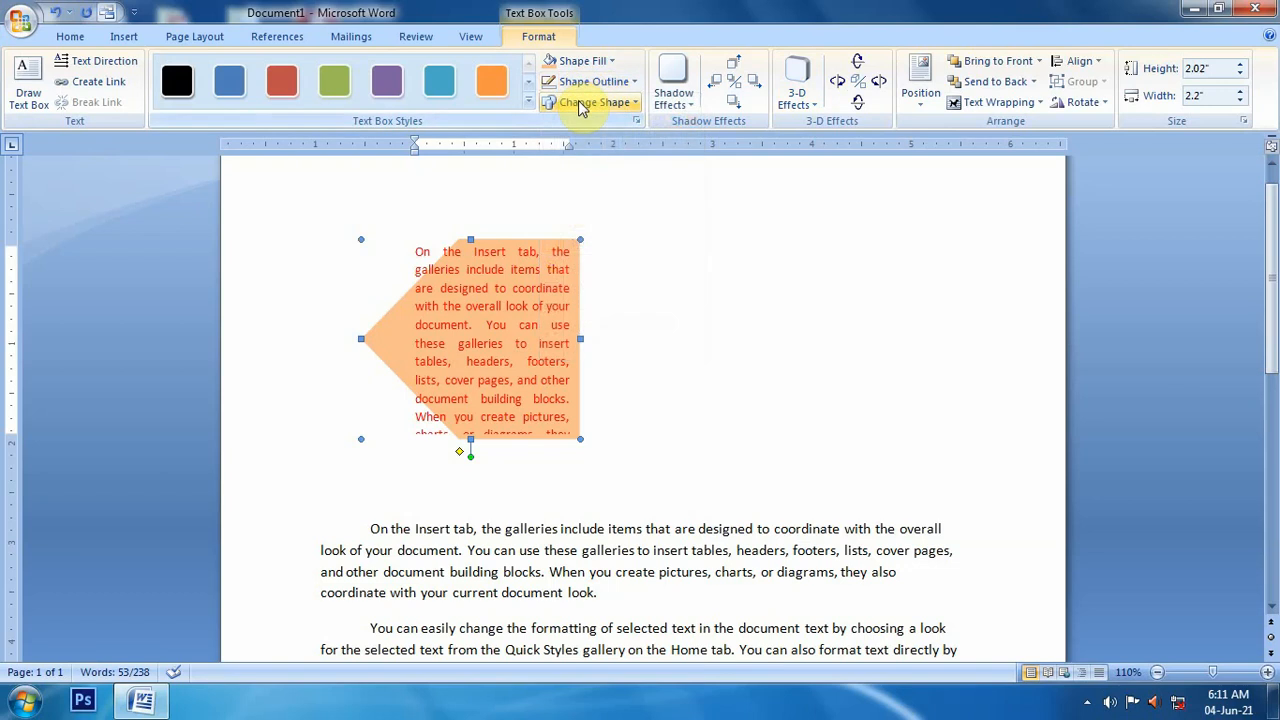
# Change the text box shape to a down block arrow, flip it vertically, and flip it vertically back again.
pyautogui.click(582, 102)
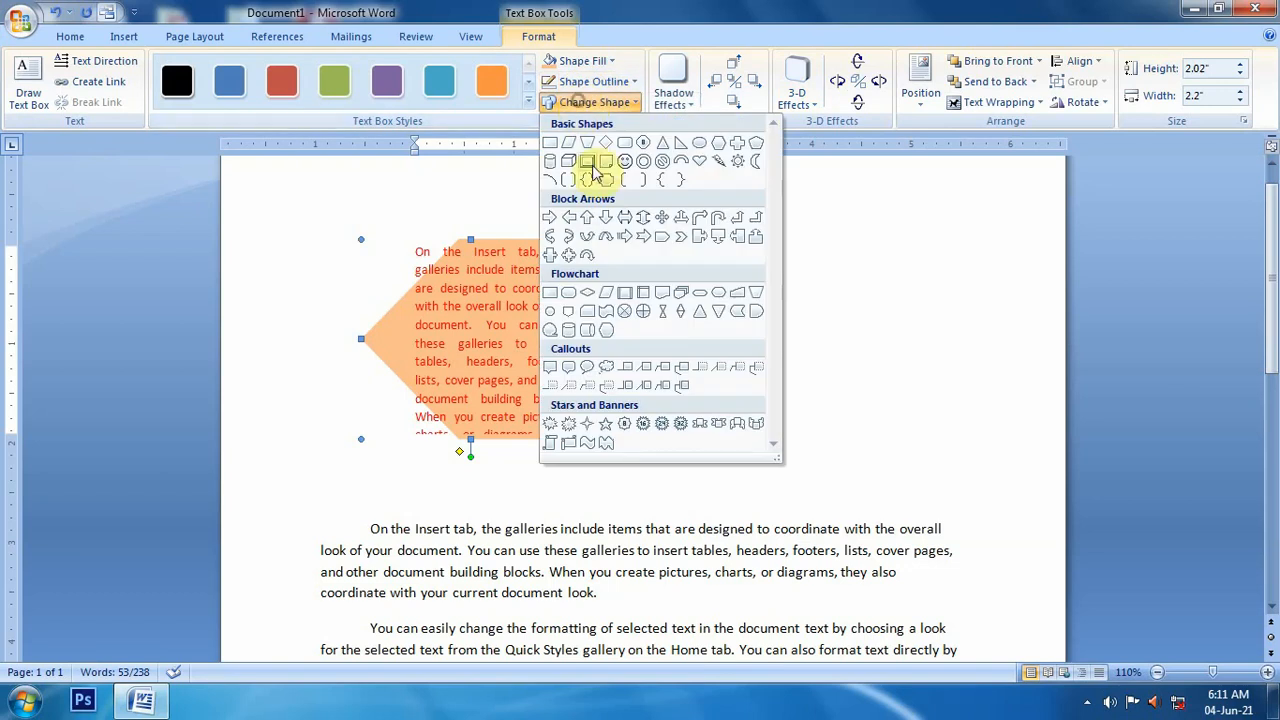
pyautogui.click(605, 218)
pyautogui.click(1083, 103)
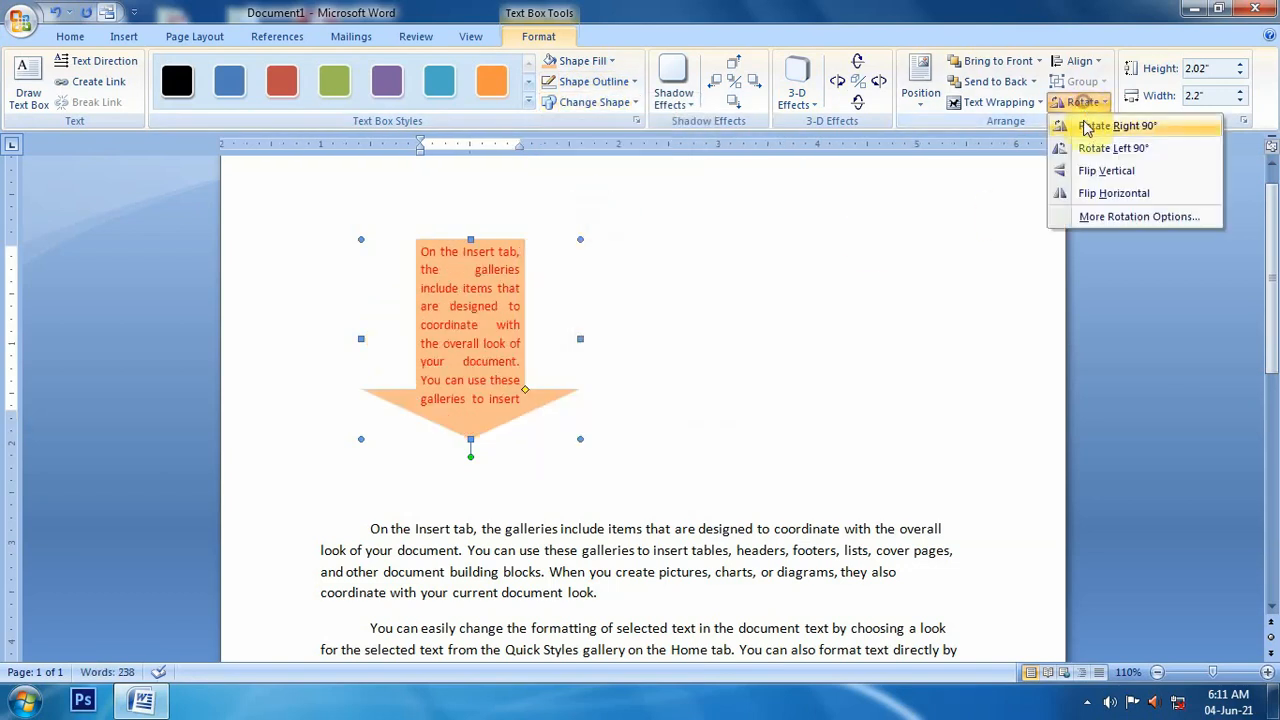
pyautogui.click(1086, 171)
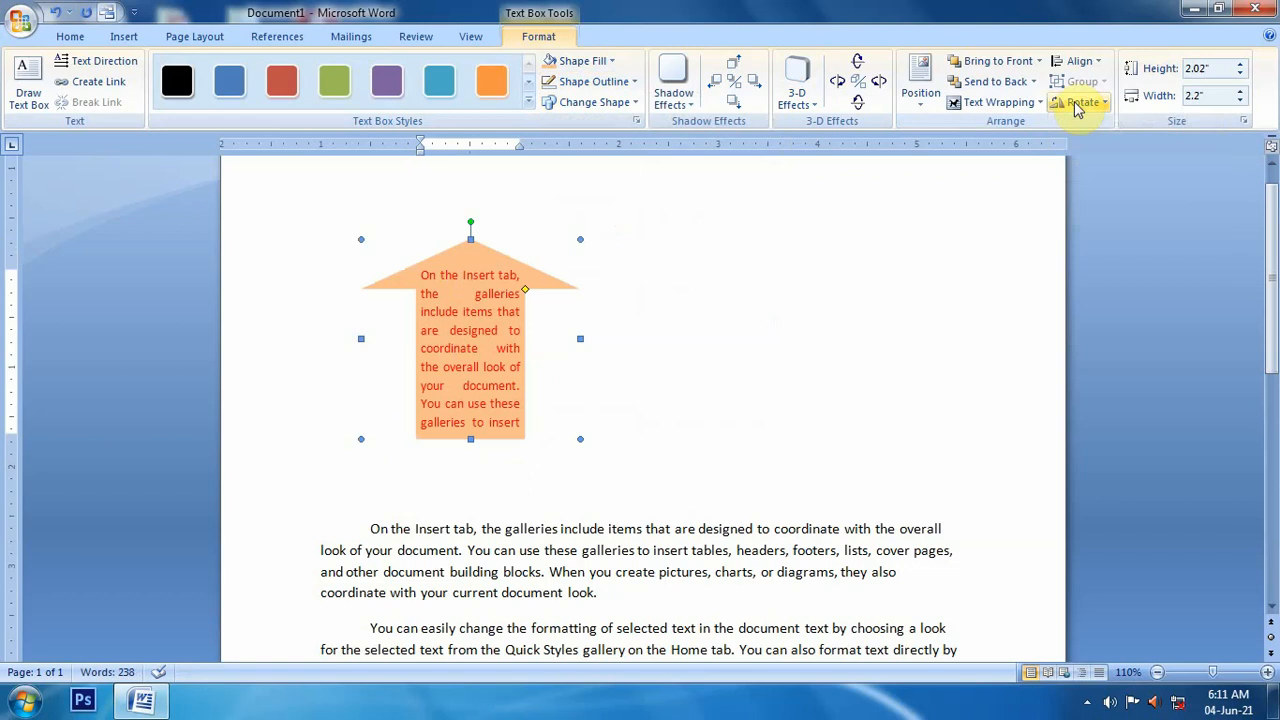
pyautogui.click(1083, 103)
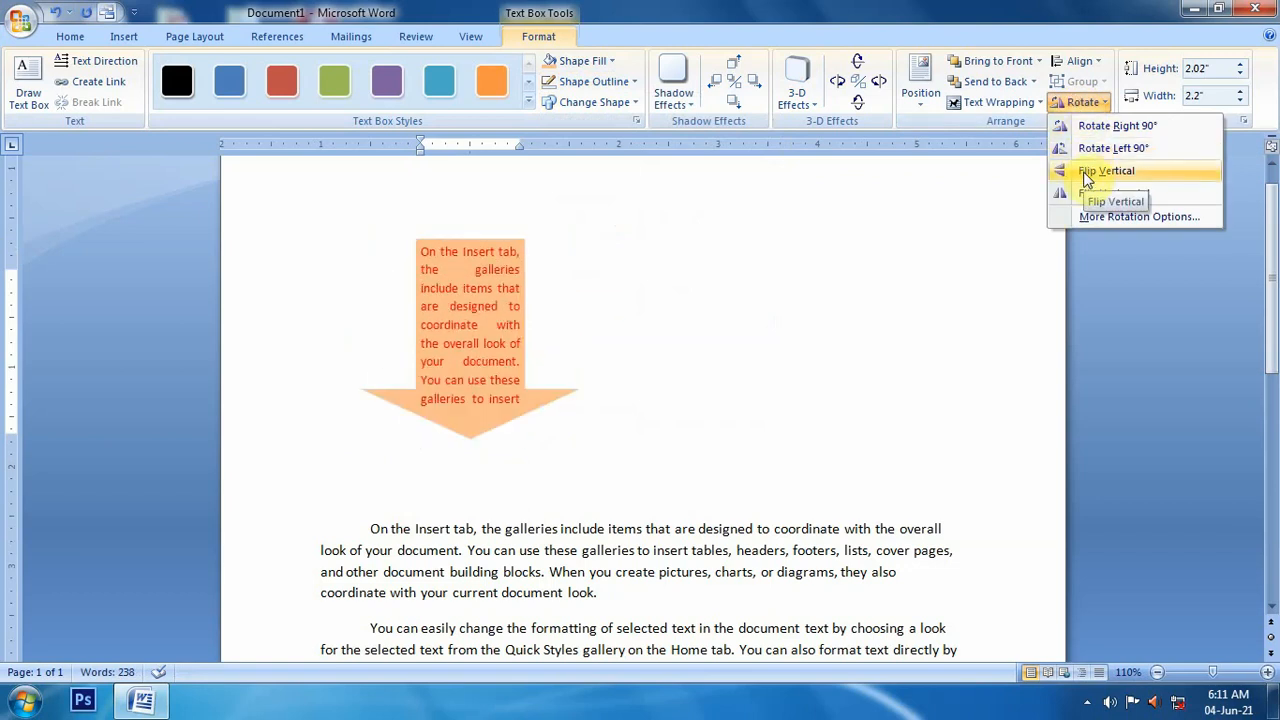
pyautogui.click(1086, 171)
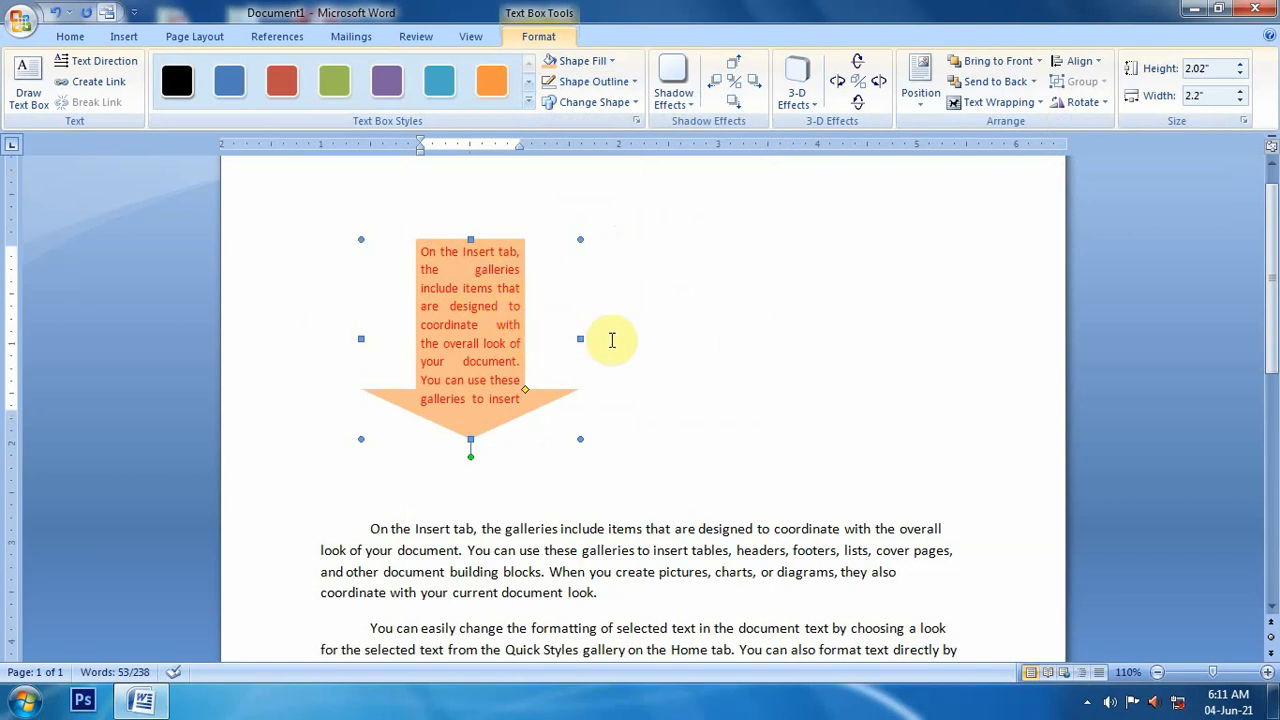
# Rotate the arrow text box right 90°, and rotate it left 90° back to its original direction.
pyautogui.click(1080, 102)
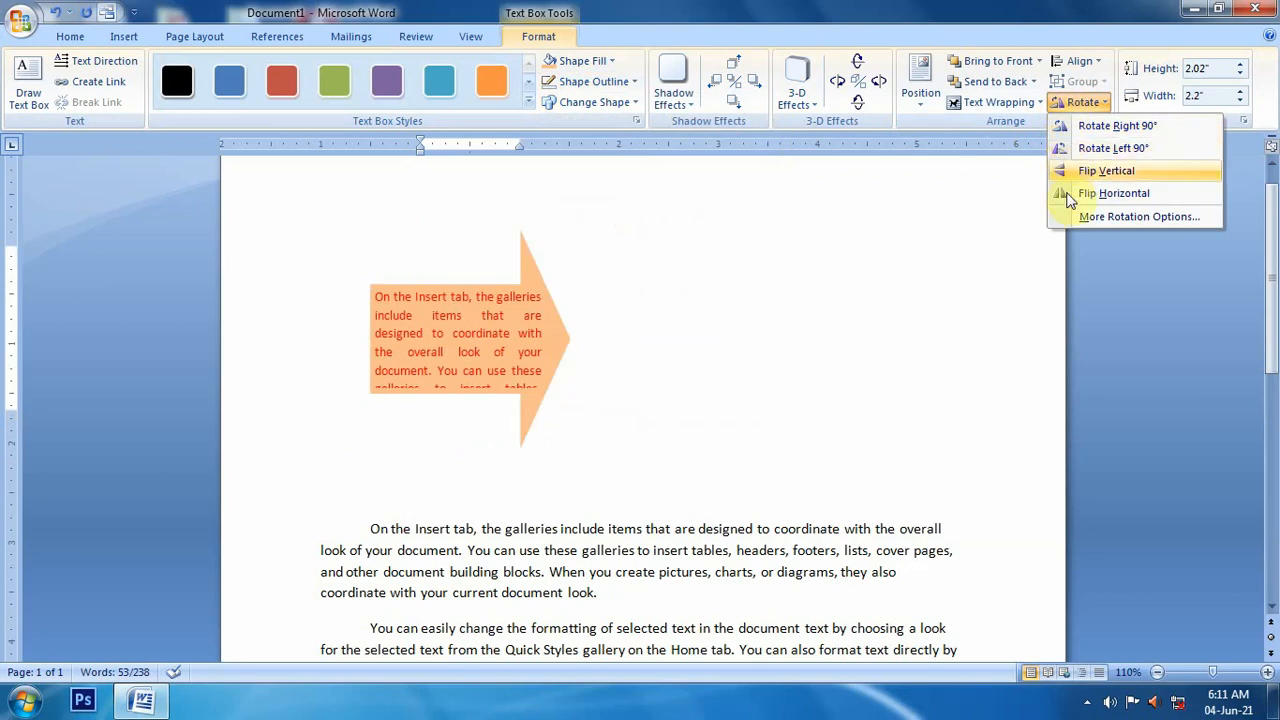
pyautogui.click(1085, 127)
pyautogui.click(1080, 102)
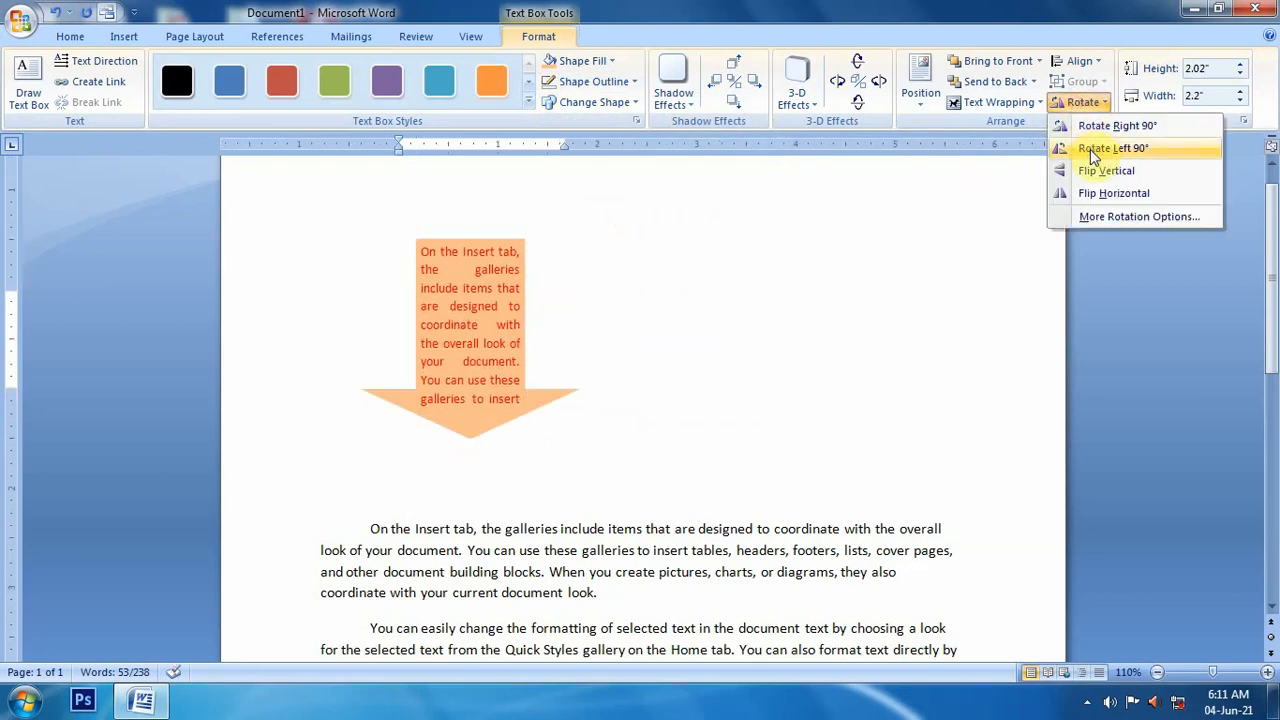
pyautogui.click(1093, 150)
# View the advanced rotation options for the arrow text box and close them without making changes.
pyautogui.click(1078, 102)
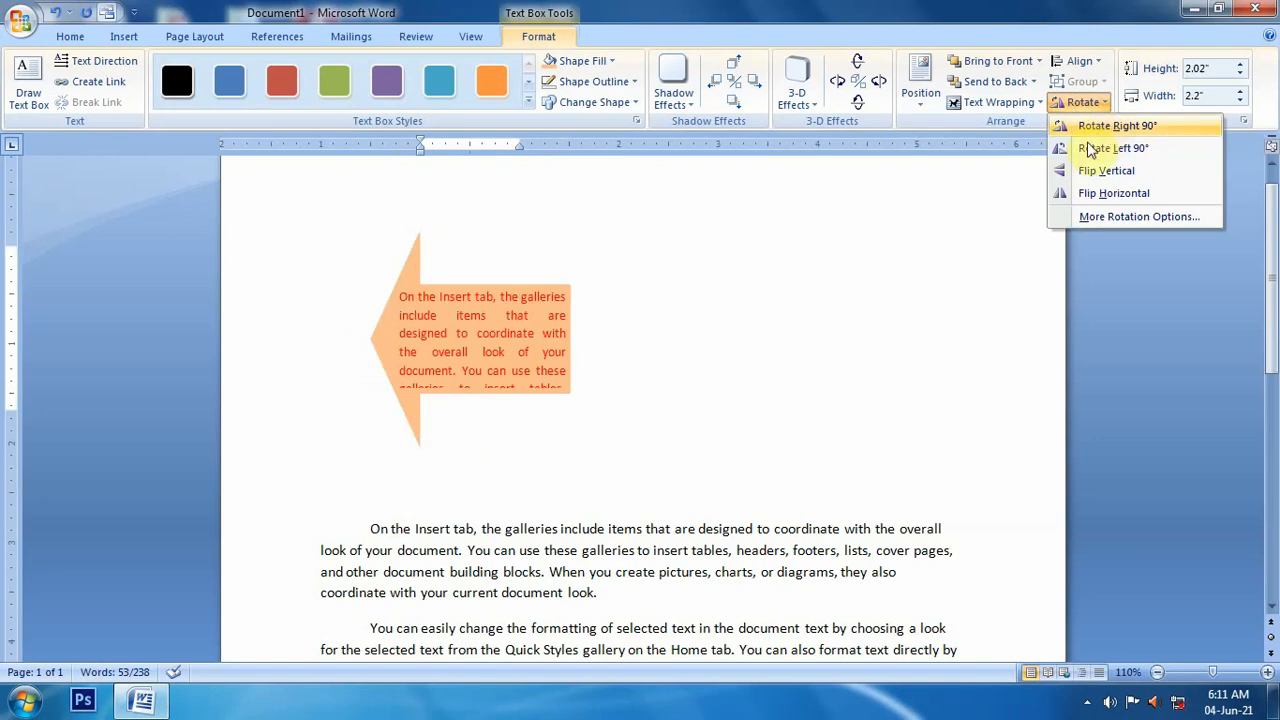
pyautogui.click(1085, 216)
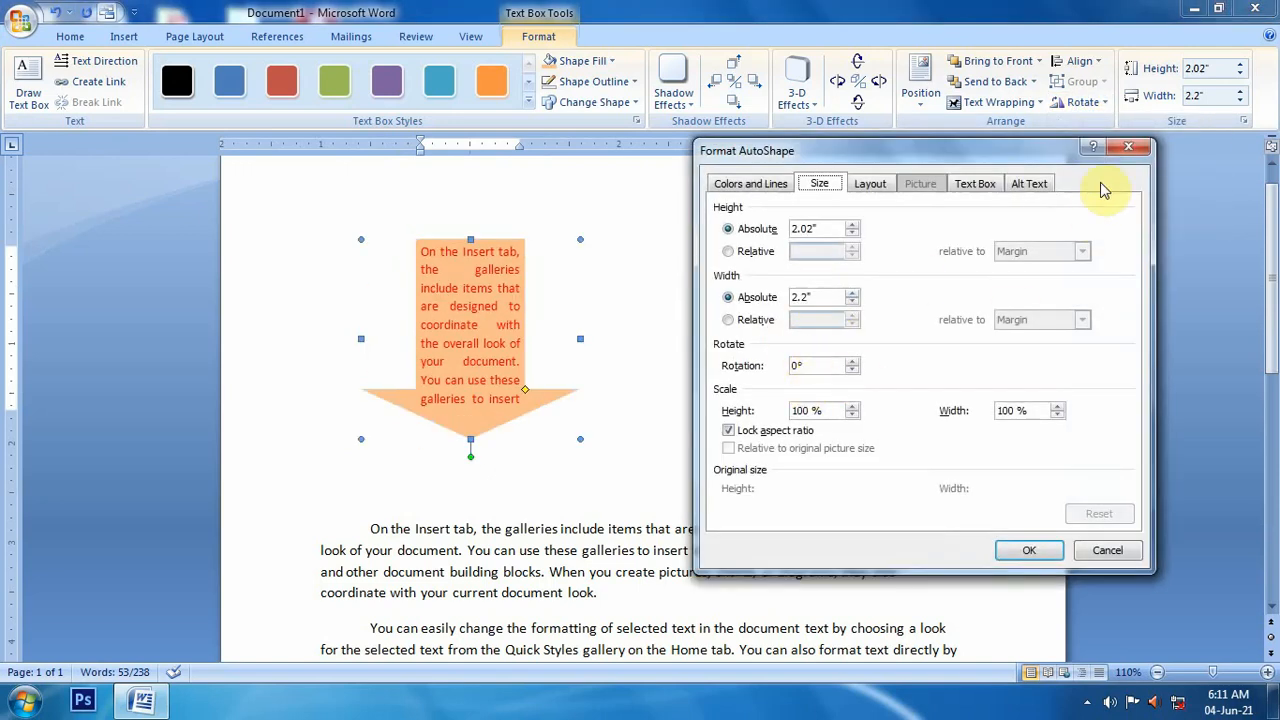
pyautogui.click(1127, 150)
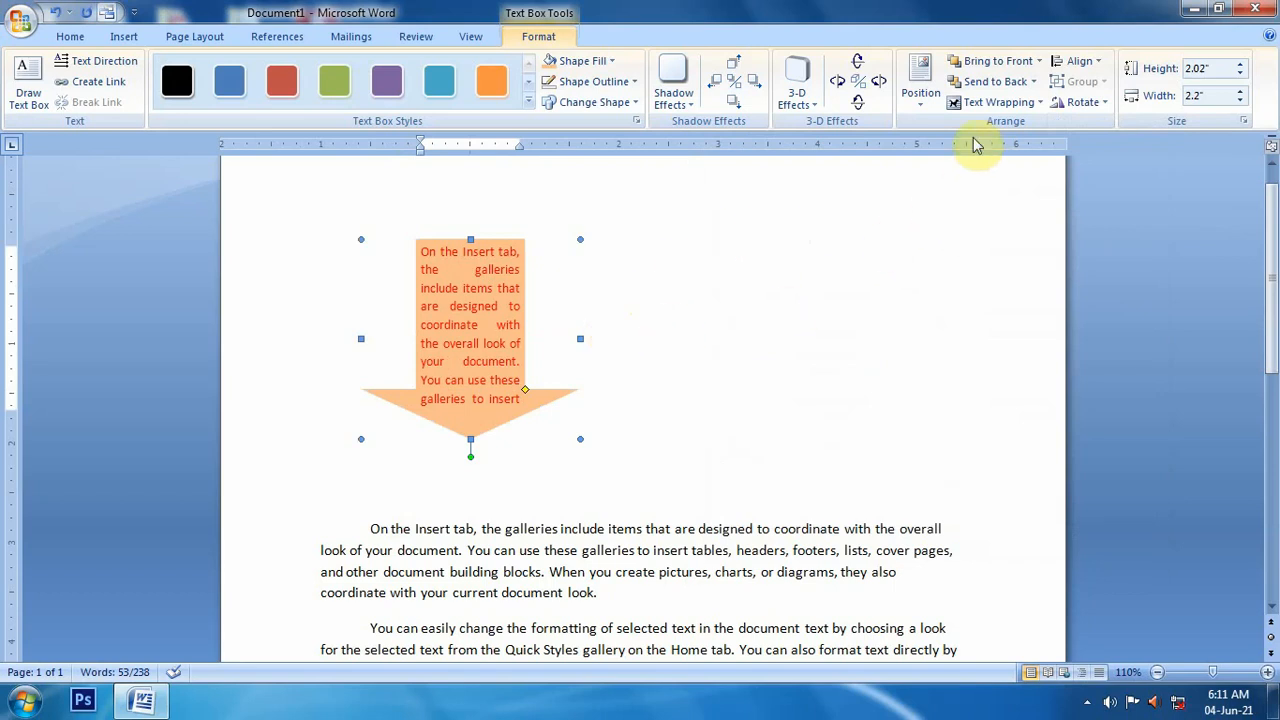
# Show the whole page at 50% zoom and position the arrow text box at the top left with square text wrapping.
pyautogui.click(924, 108)
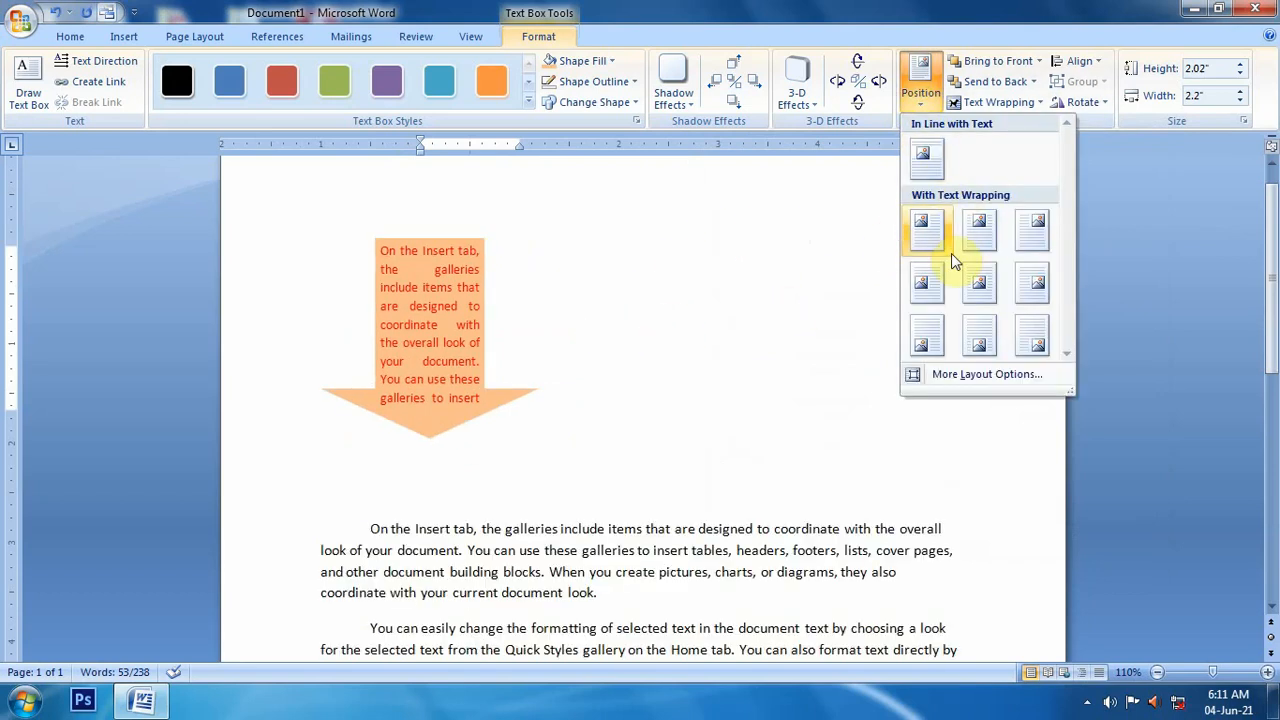
pyautogui.click(764, 309)
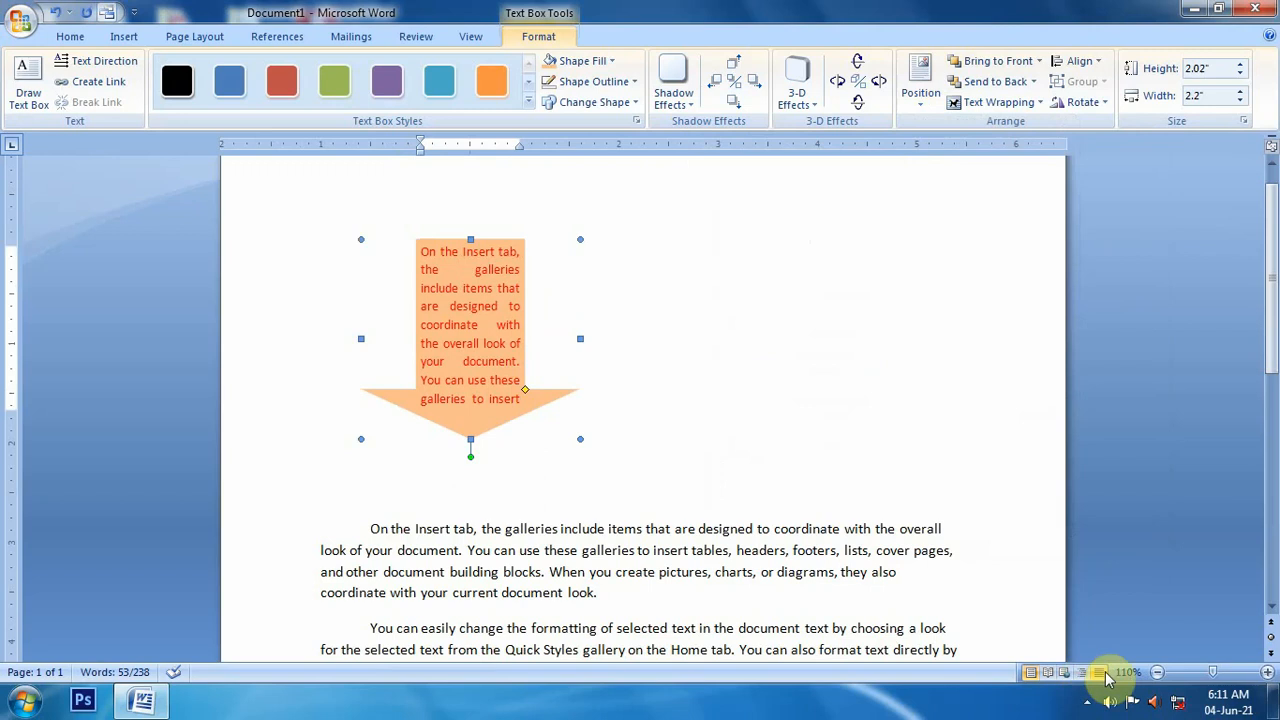
pyautogui.click(1157, 673)
pyautogui.click(1157, 673)
pyautogui.click(1157, 673)
pyautogui.click(1157, 673)
pyautogui.click(1157, 673)
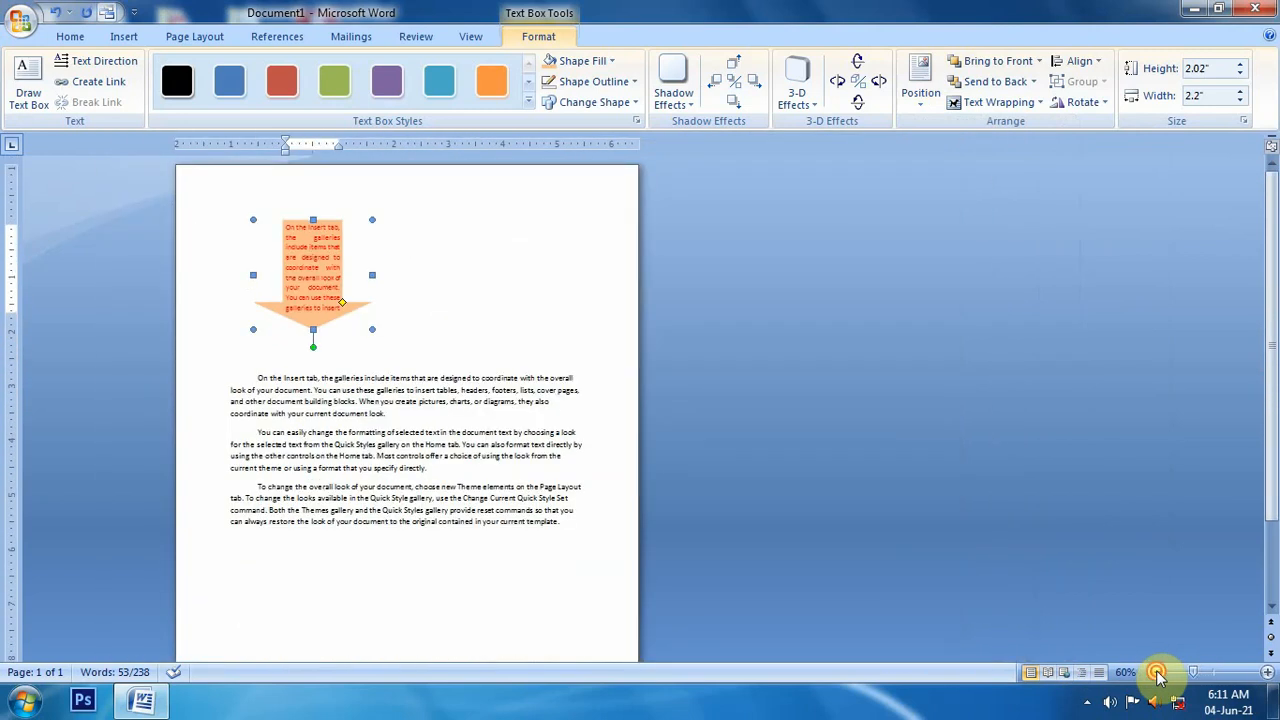
pyautogui.click(1157, 673)
pyautogui.click(921, 95)
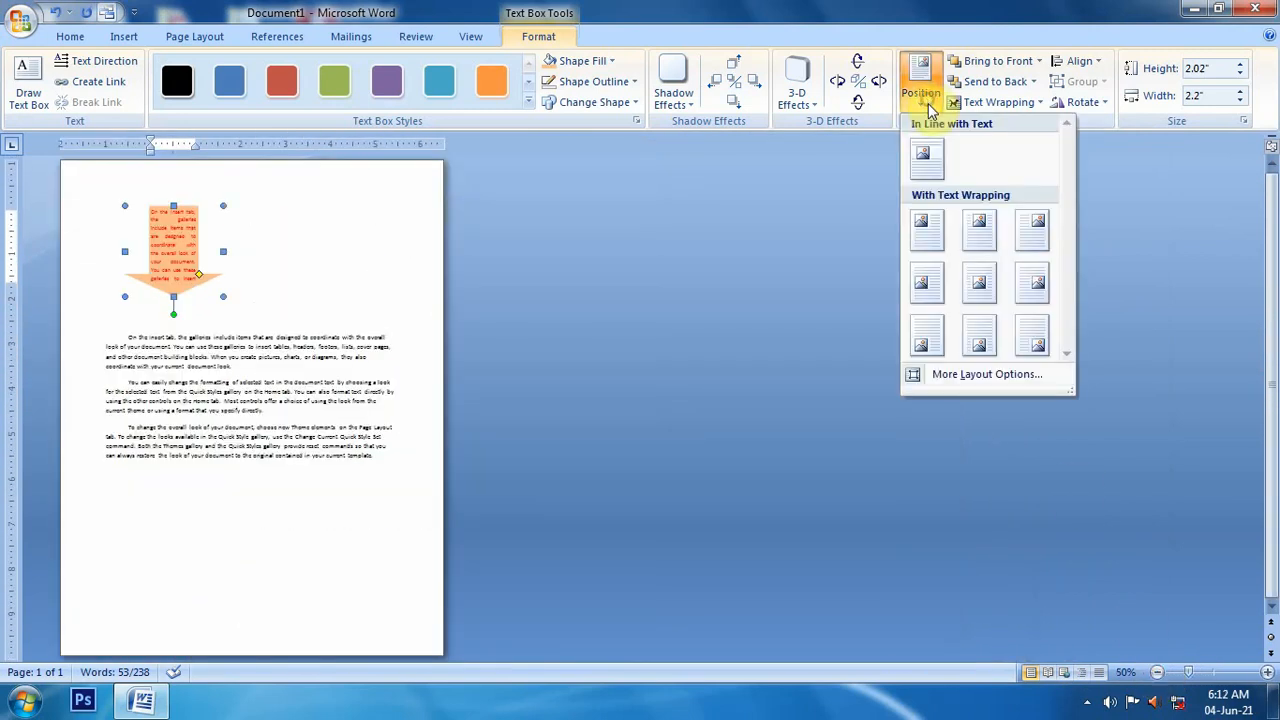
pyautogui.click(928, 235)
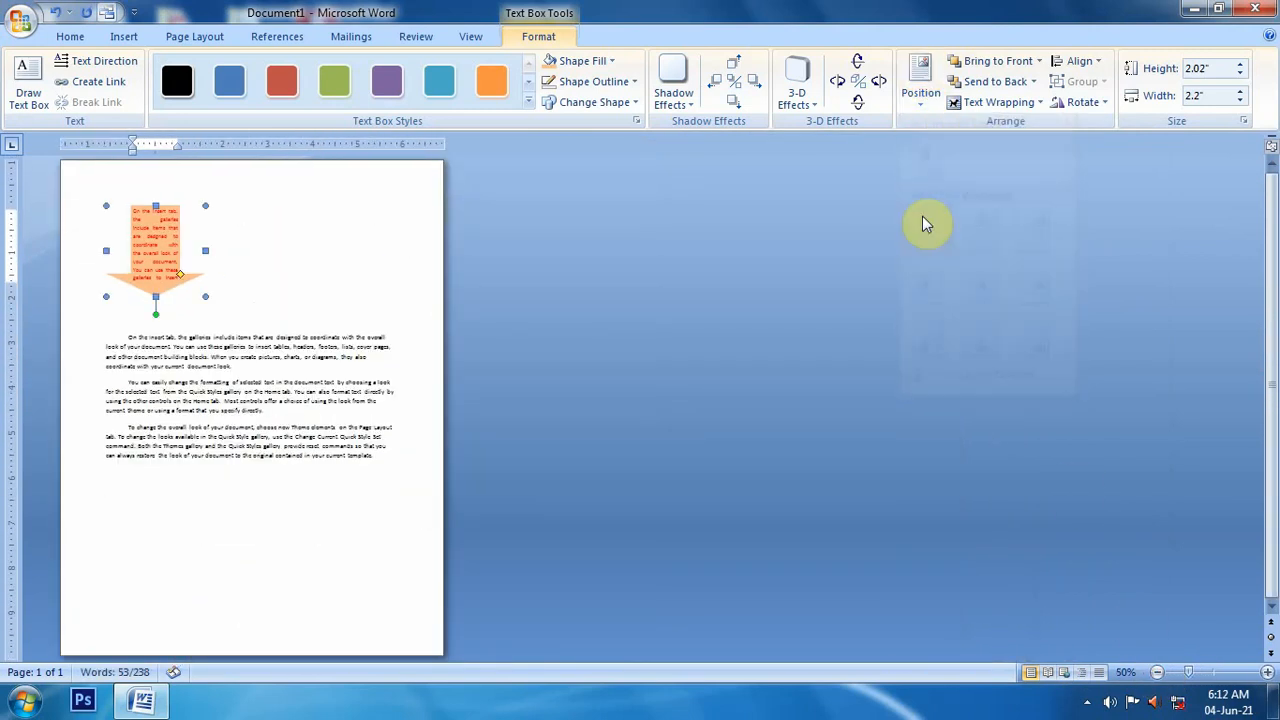
# Position the arrow text box at the top center of the page with square text wrapping.
pyautogui.click(930, 95)
pyautogui.click(975, 230)
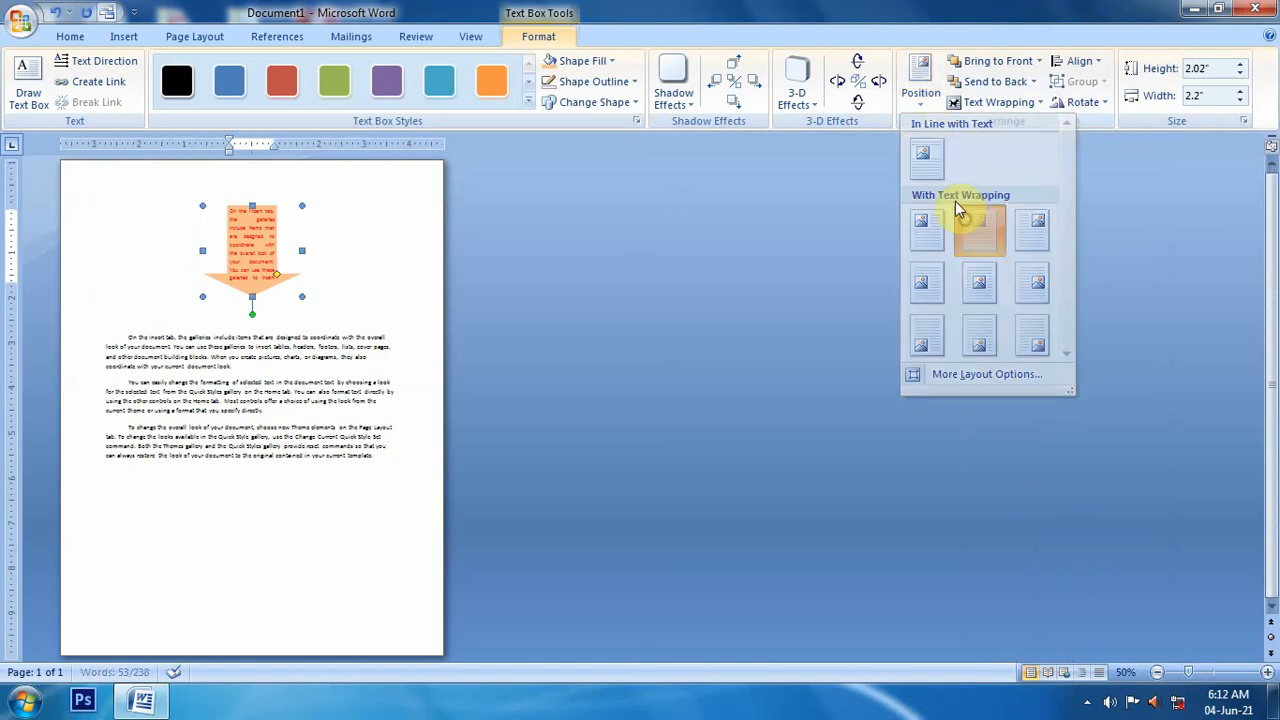
pyautogui.click(912, 100)
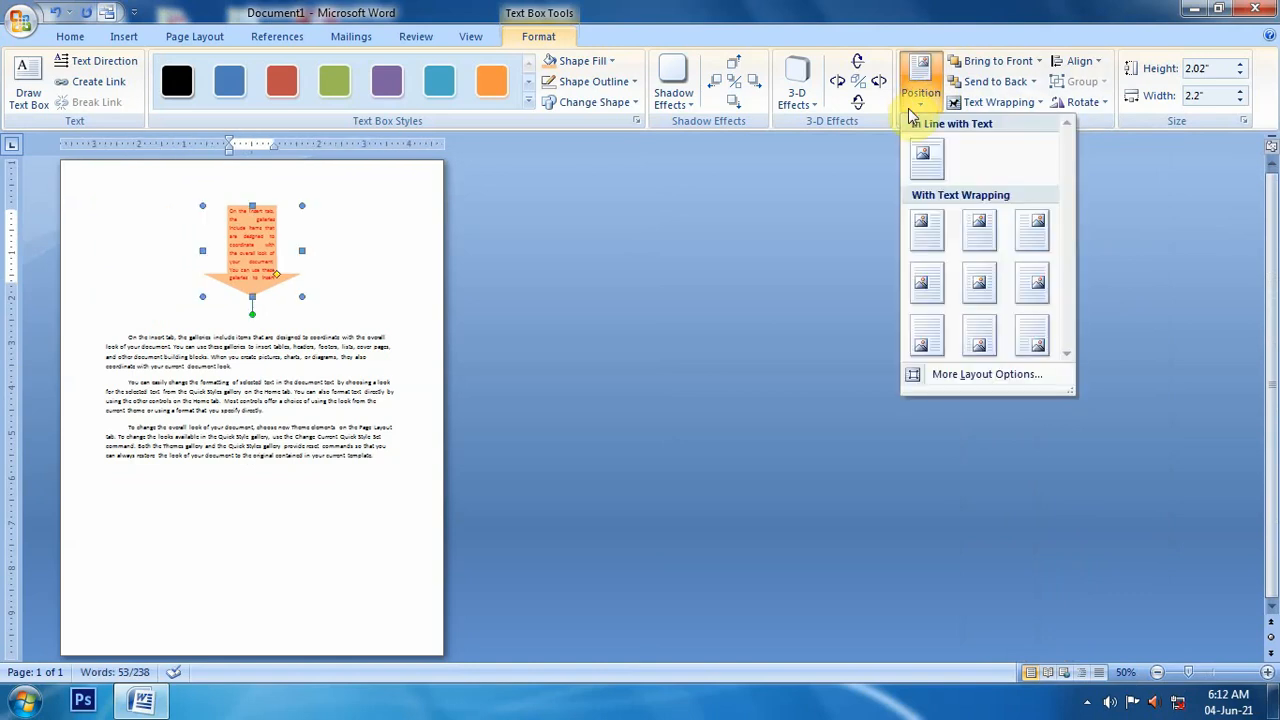
pyautogui.click(986, 234)
# Position the arrow text box at the page's top right, followed by the middle center with square text wrapping.
pyautogui.click(924, 101)
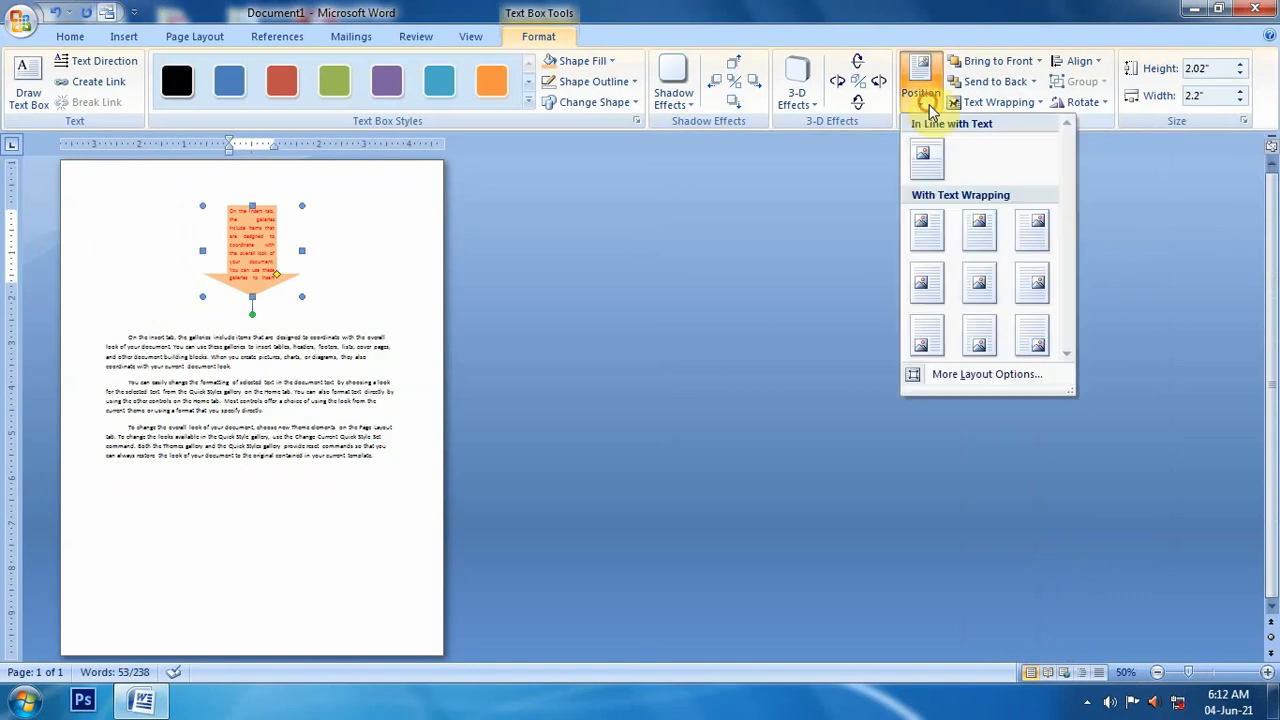
pyautogui.click(1027, 229)
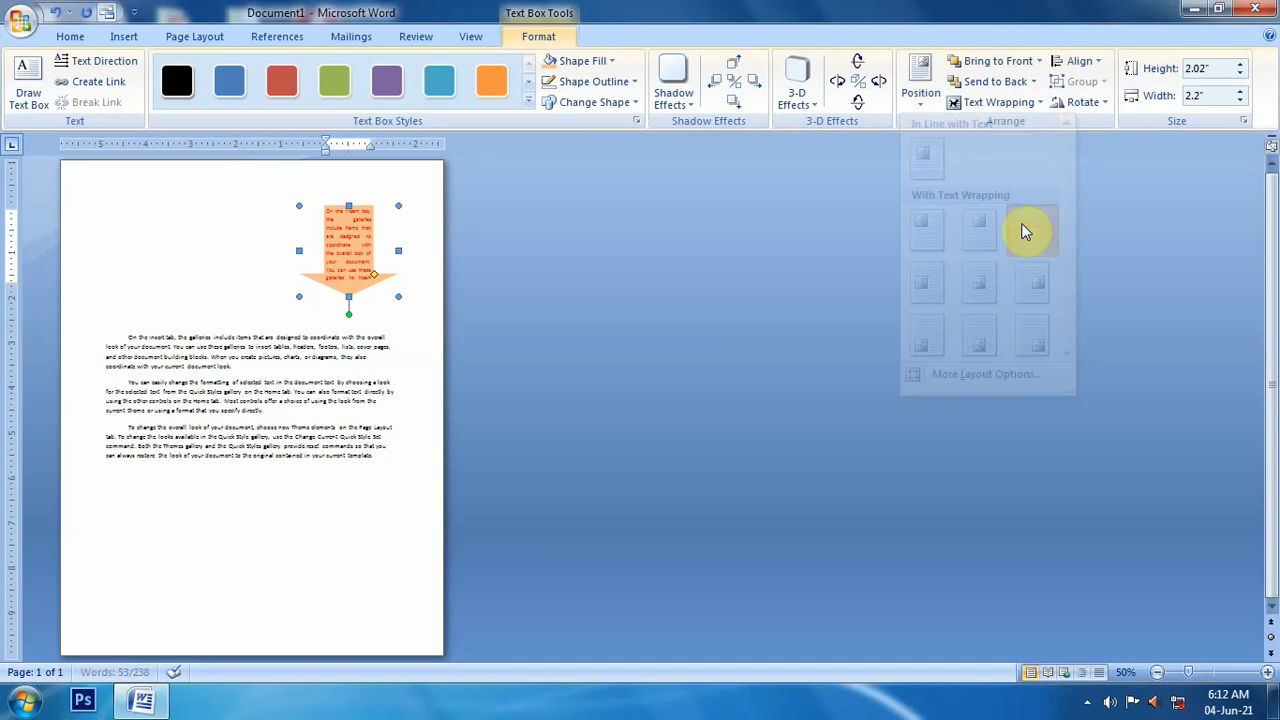
pyautogui.click(917, 97)
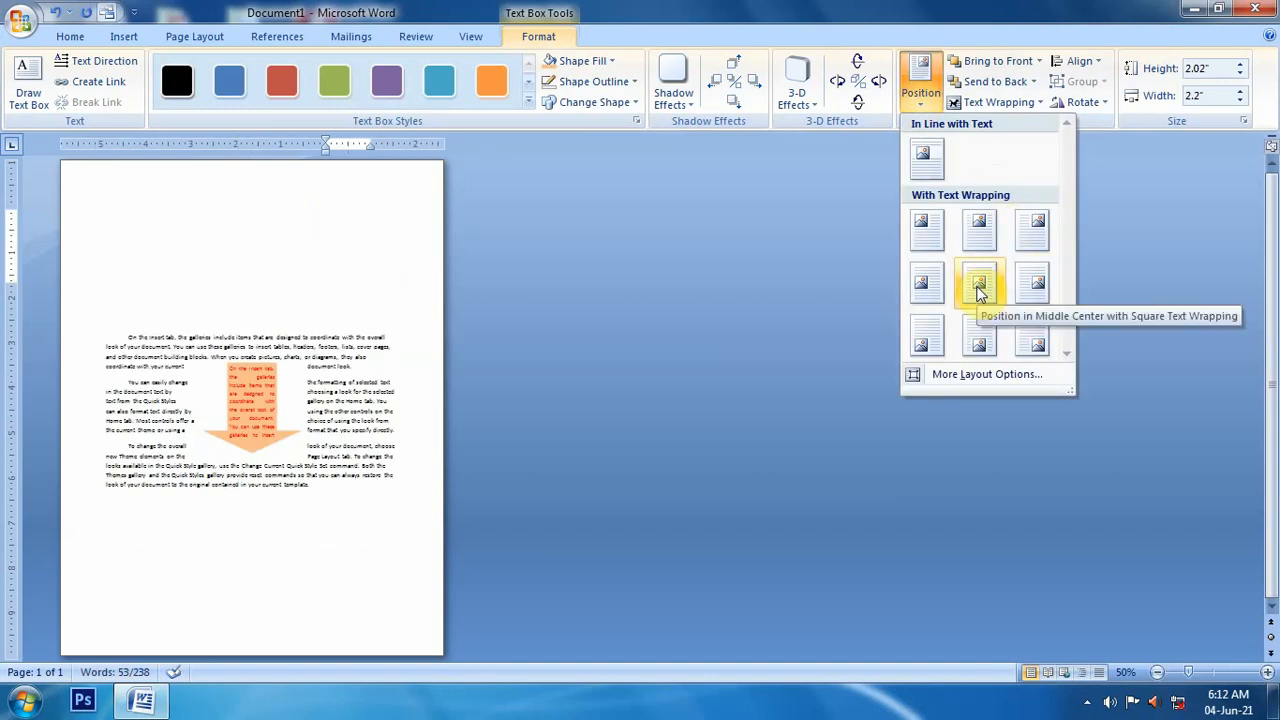
pyautogui.click(975, 288)
# Position the arrow text box at the page's bottom left, followed by the bottom right with square text wrapping.
pyautogui.click(912, 104)
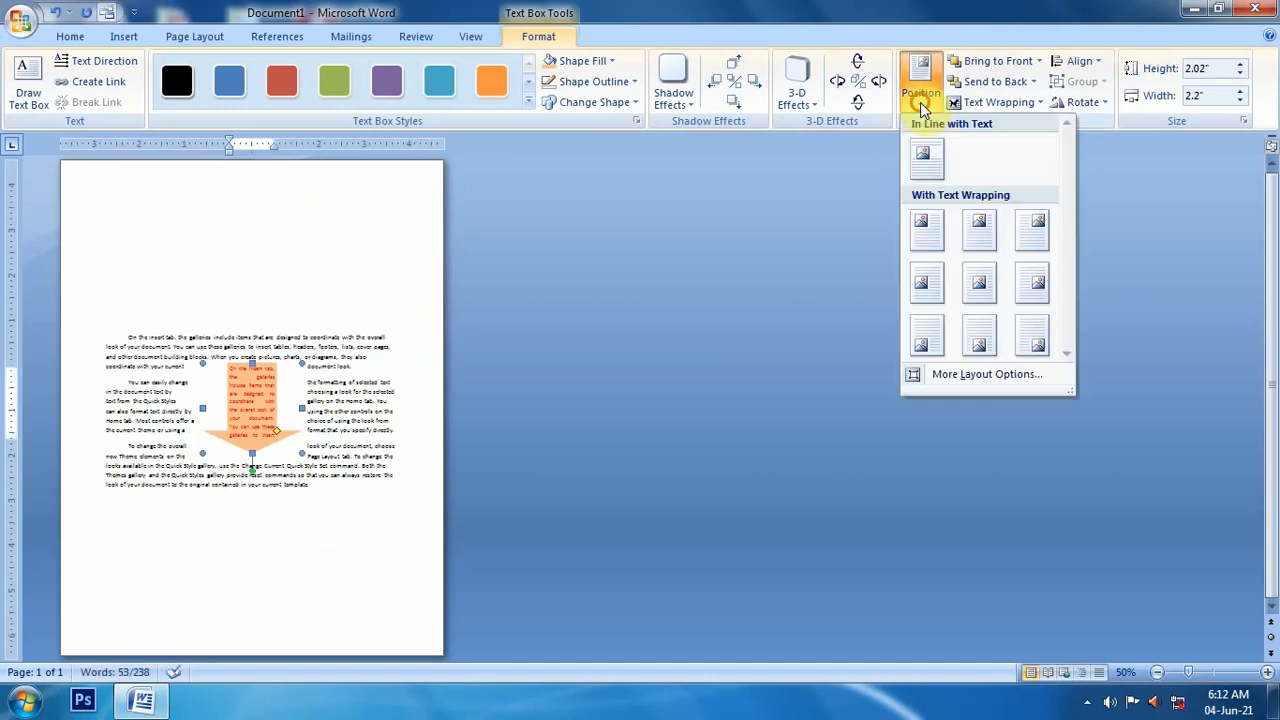
pyautogui.click(924, 336)
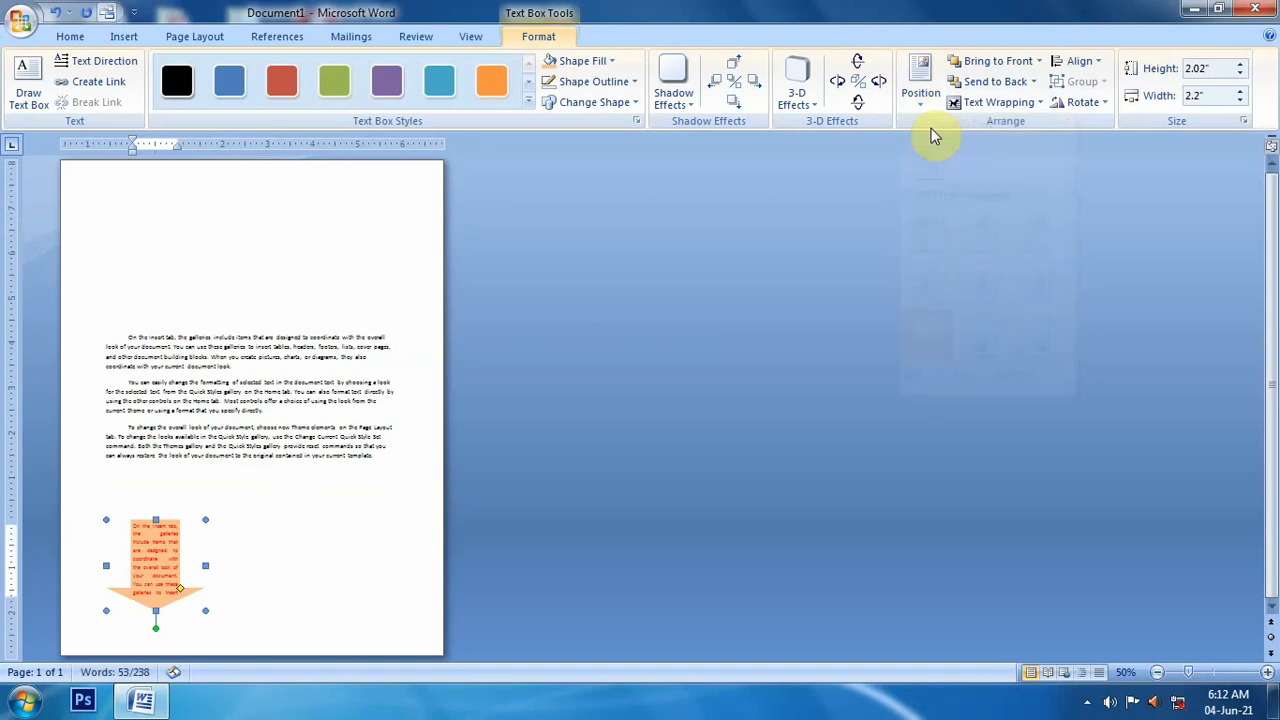
pyautogui.click(920, 85)
pyautogui.click(1037, 350)
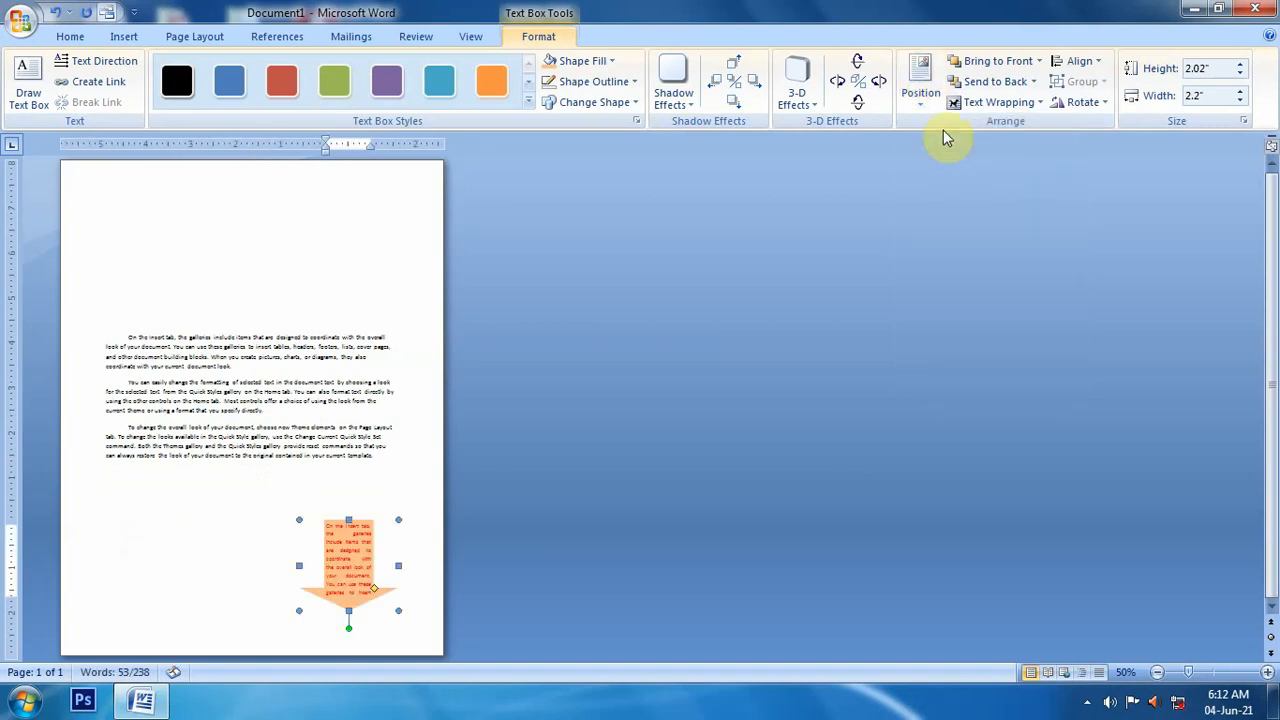
# Position the arrow text box at the page's bottom center, and return it to the top center with square text wrapping.
pyautogui.click(920, 85)
pyautogui.click(980, 343)
pyautogui.click(921, 70)
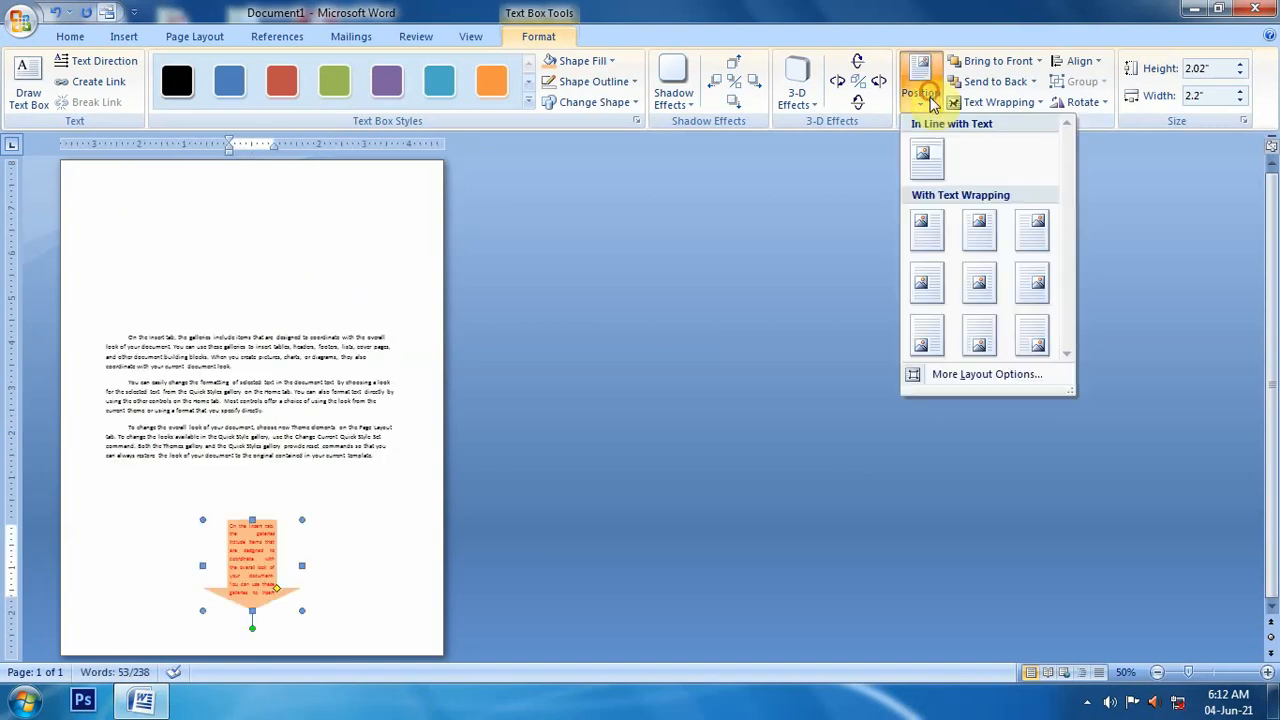
pyautogui.click(975, 232)
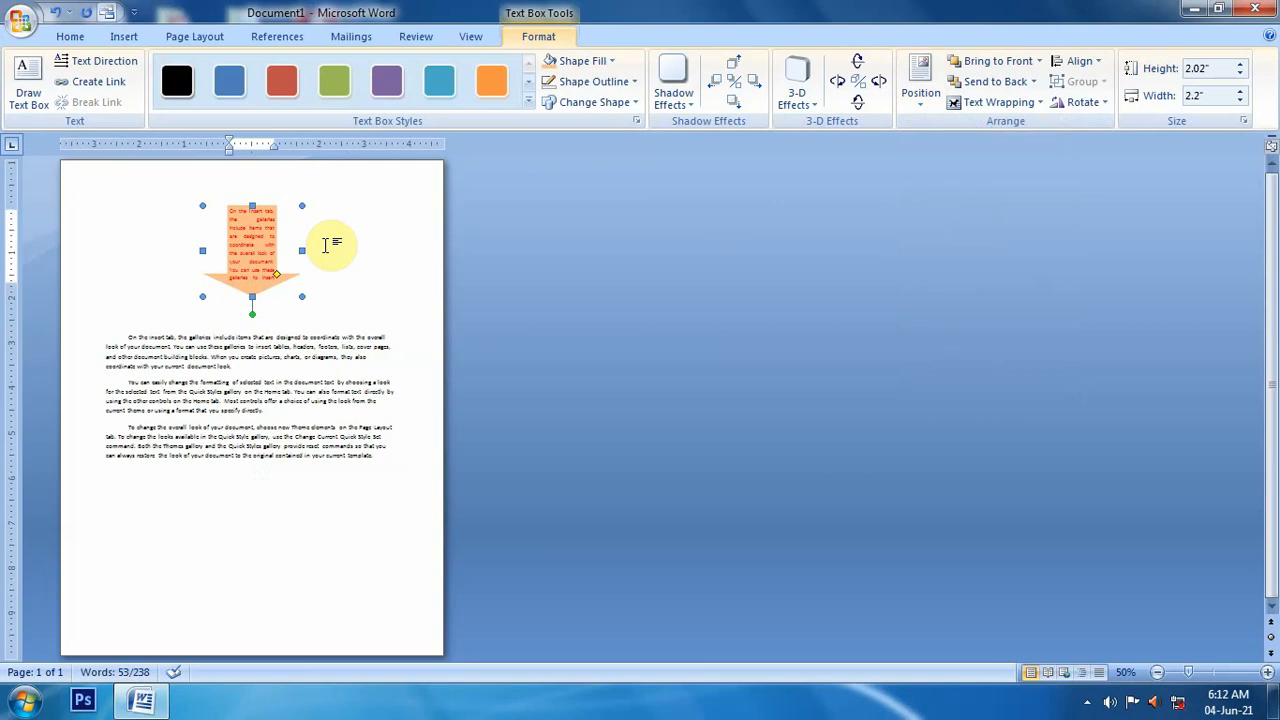
# Align the arrow text box to the left margin, and align it to the center between the margins.
pyautogui.click(1078, 61)
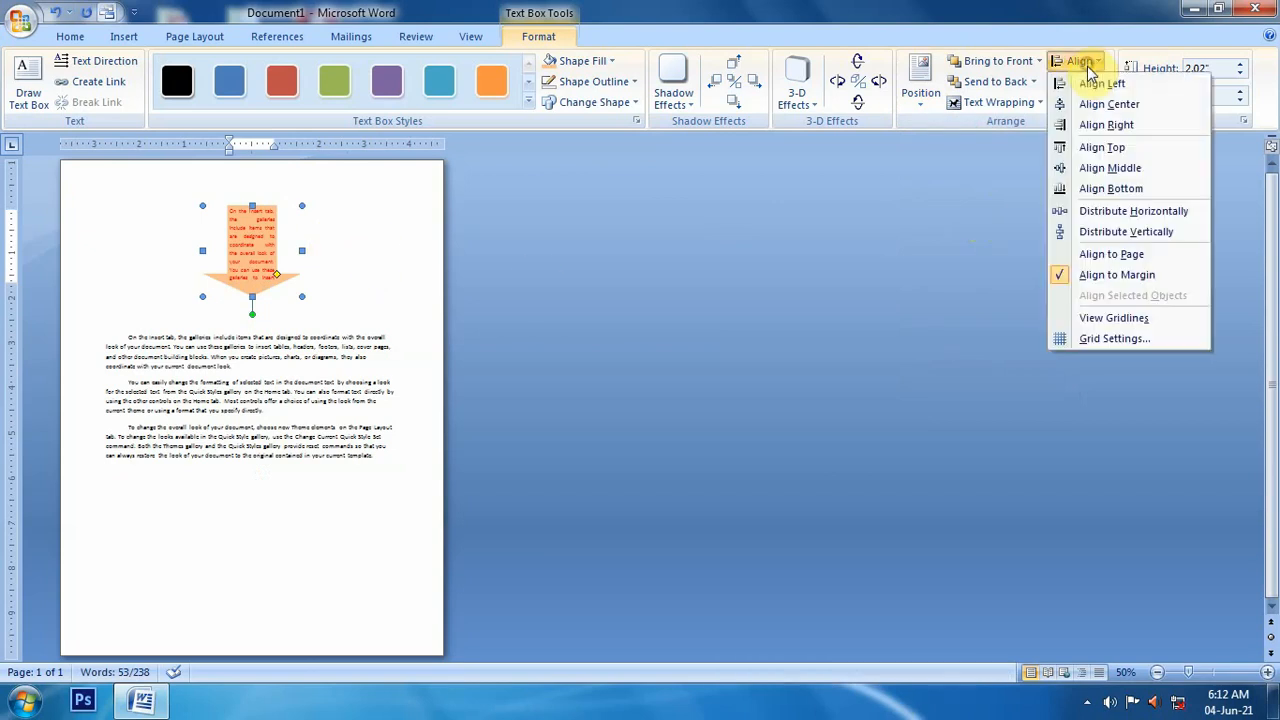
pyautogui.click(1093, 86)
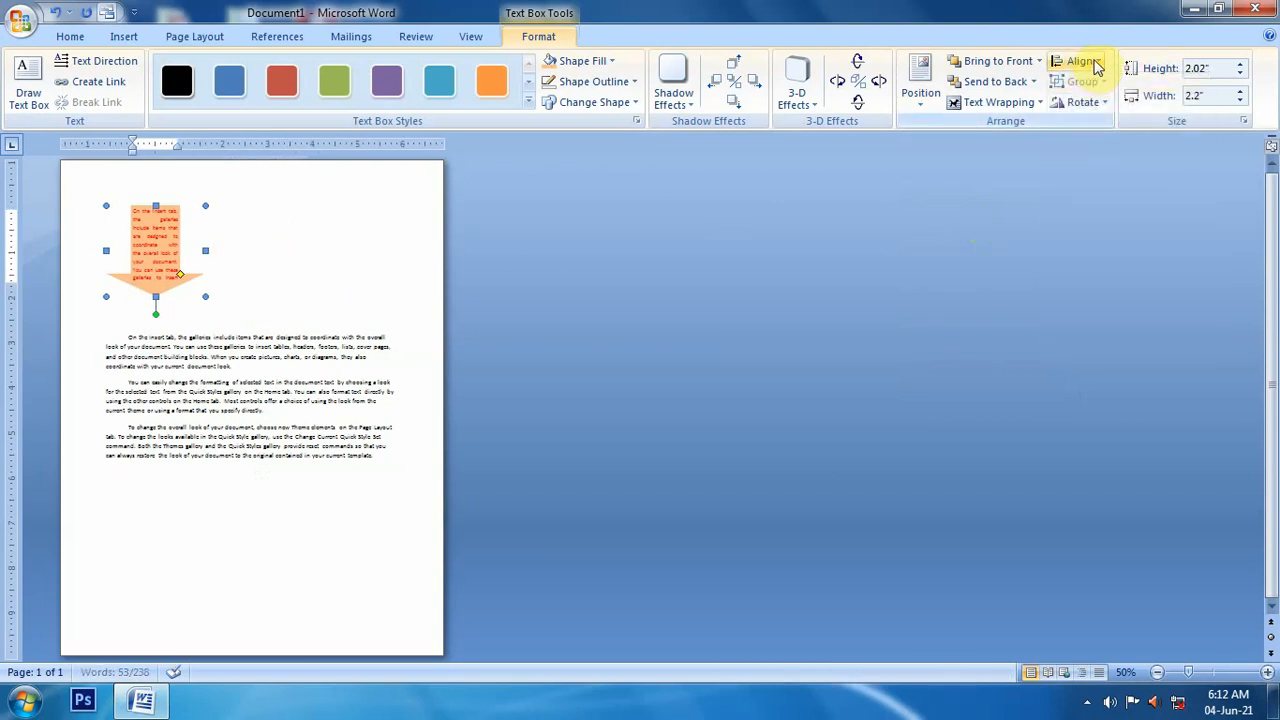
pyautogui.click(1080, 61)
pyautogui.click(1096, 106)
pyautogui.click(1094, 110)
# Align the arrow text box to the right margin and to the bottom margin.
pyautogui.click(1094, 68)
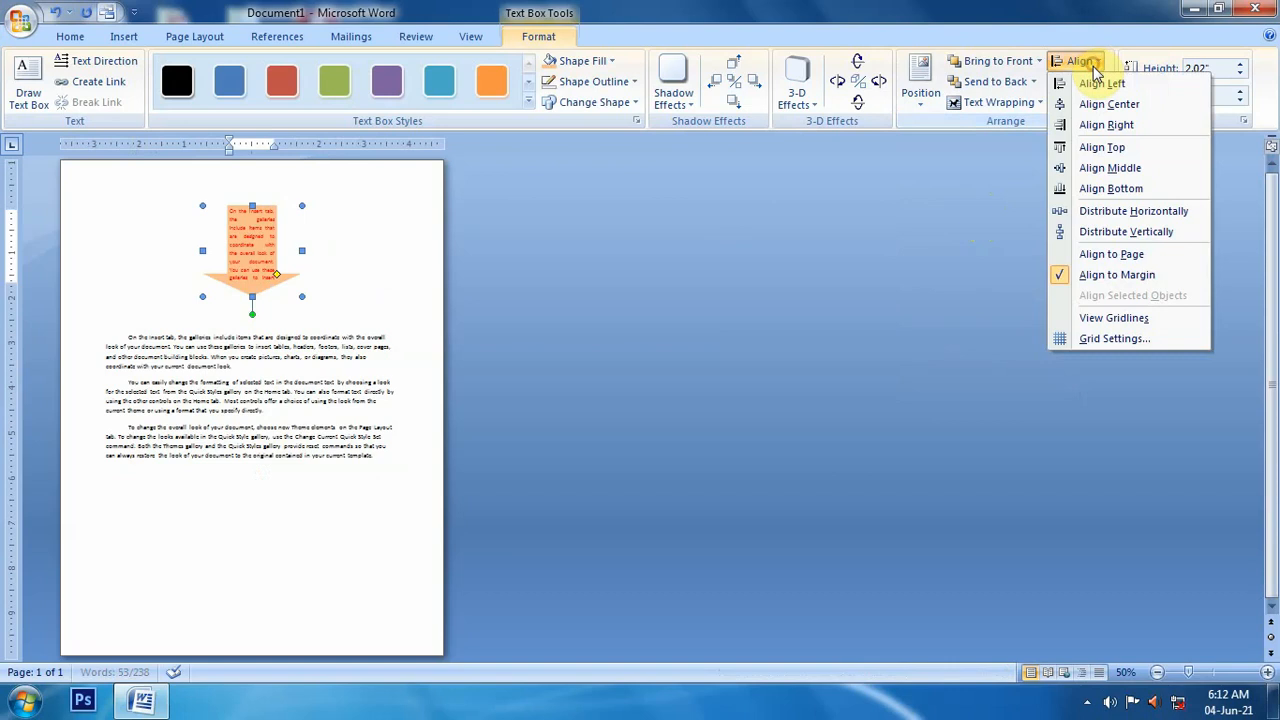
pyautogui.click(1105, 126)
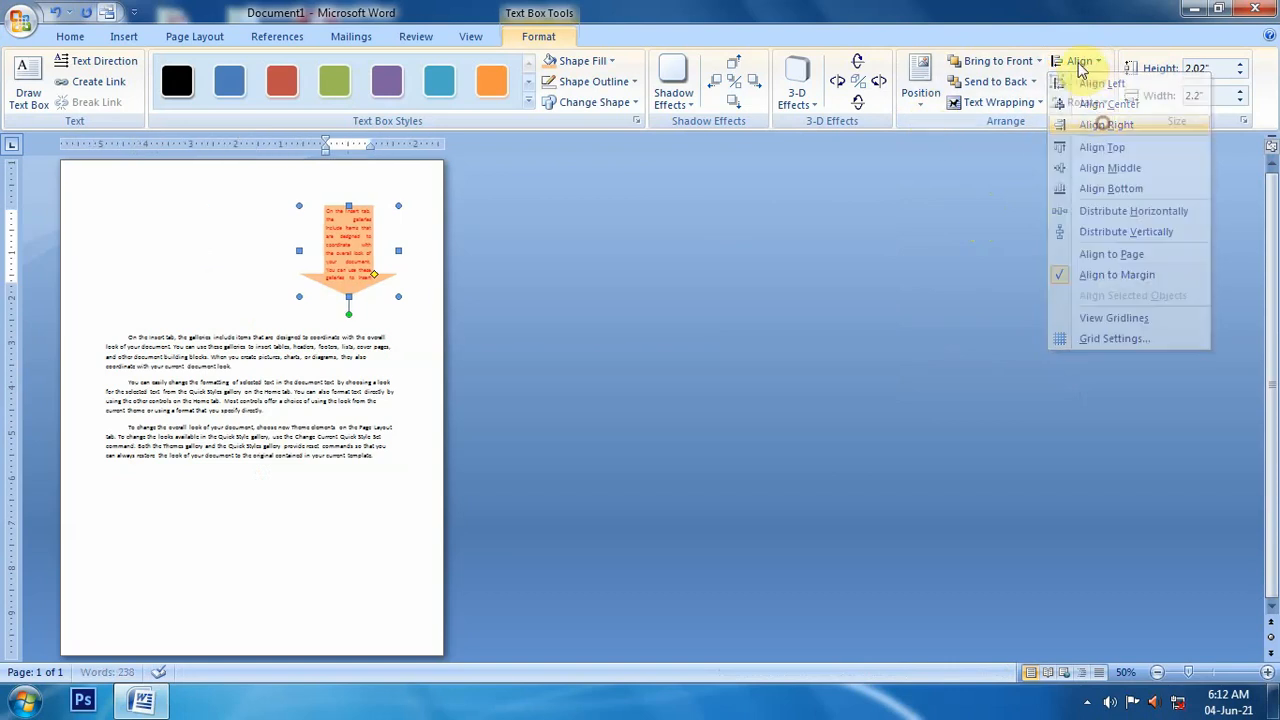
pyautogui.click(1080, 61)
pyautogui.click(1100, 190)
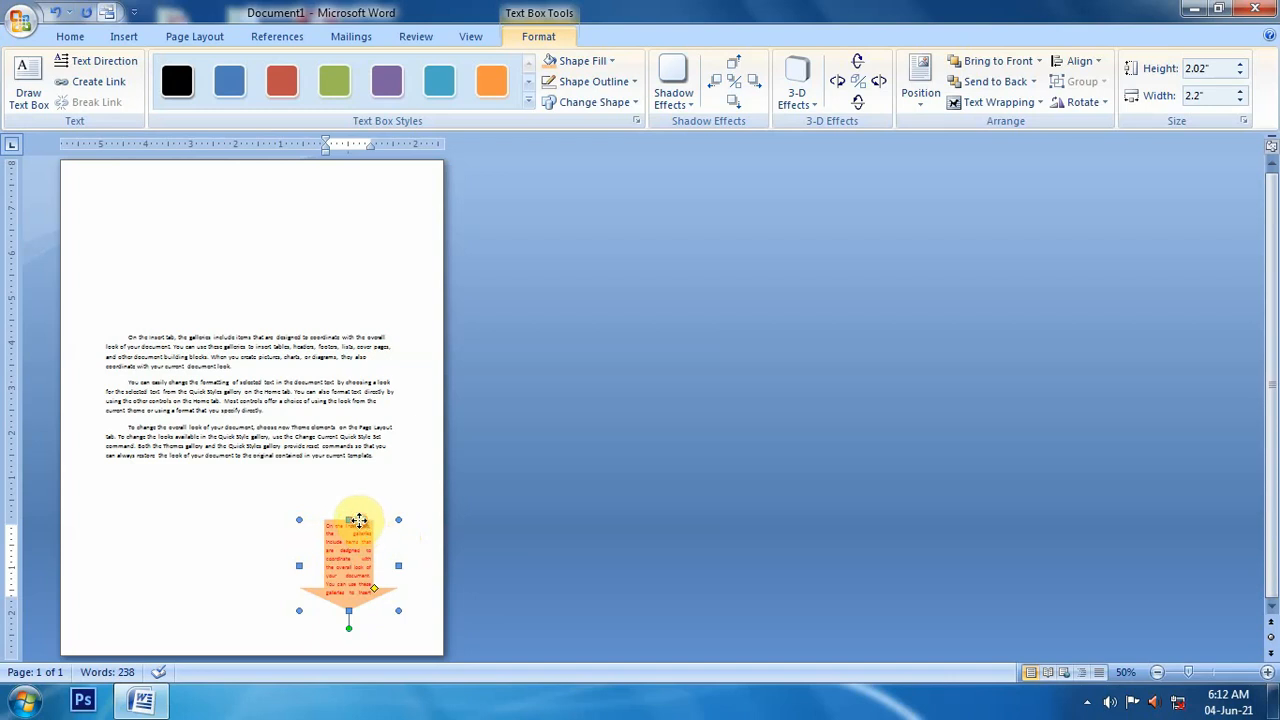
# Move the arrow text box freely up the page so that its tip overlaps the first lines of the first paragraph.
pyautogui.moveTo(257, 346); pyautogui.dragTo(244, 341)
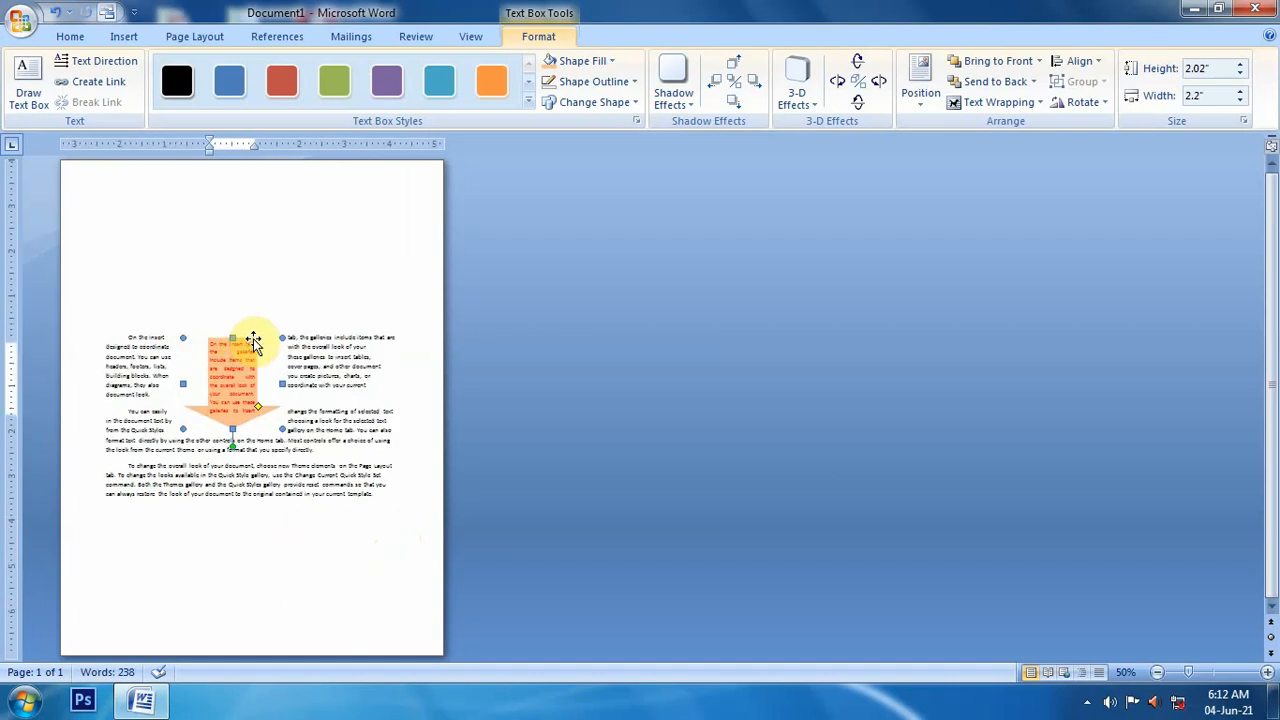
pyautogui.moveTo(253, 342); pyautogui.dragTo(249, 261)
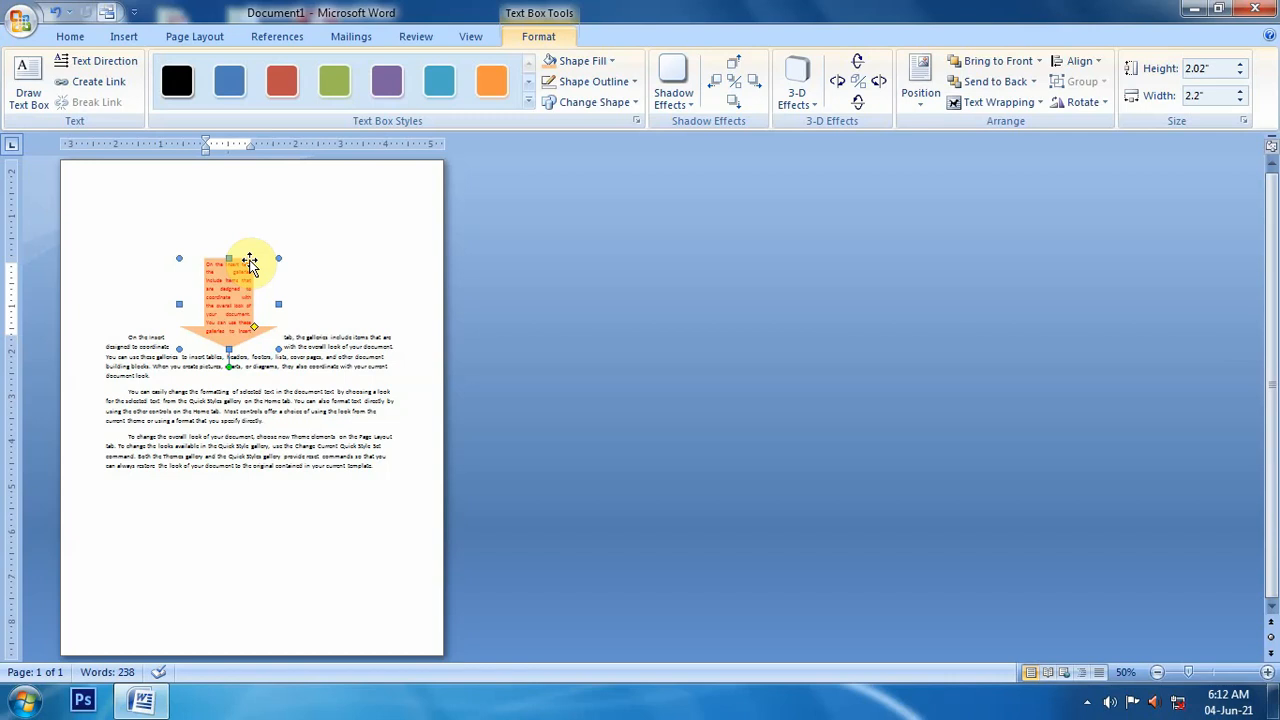
# Change the arrow text box back to a rectangle and return the page zoom to 110%.
pyautogui.click(568, 104)
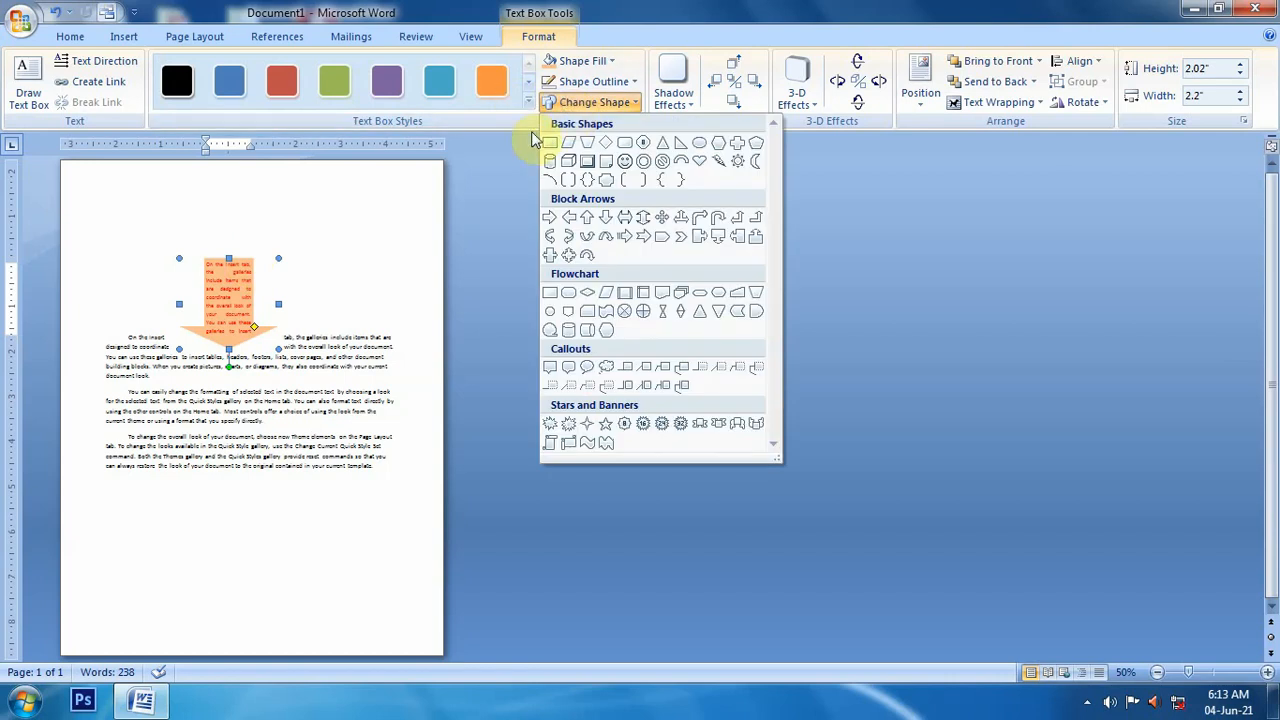
pyautogui.click(549, 150)
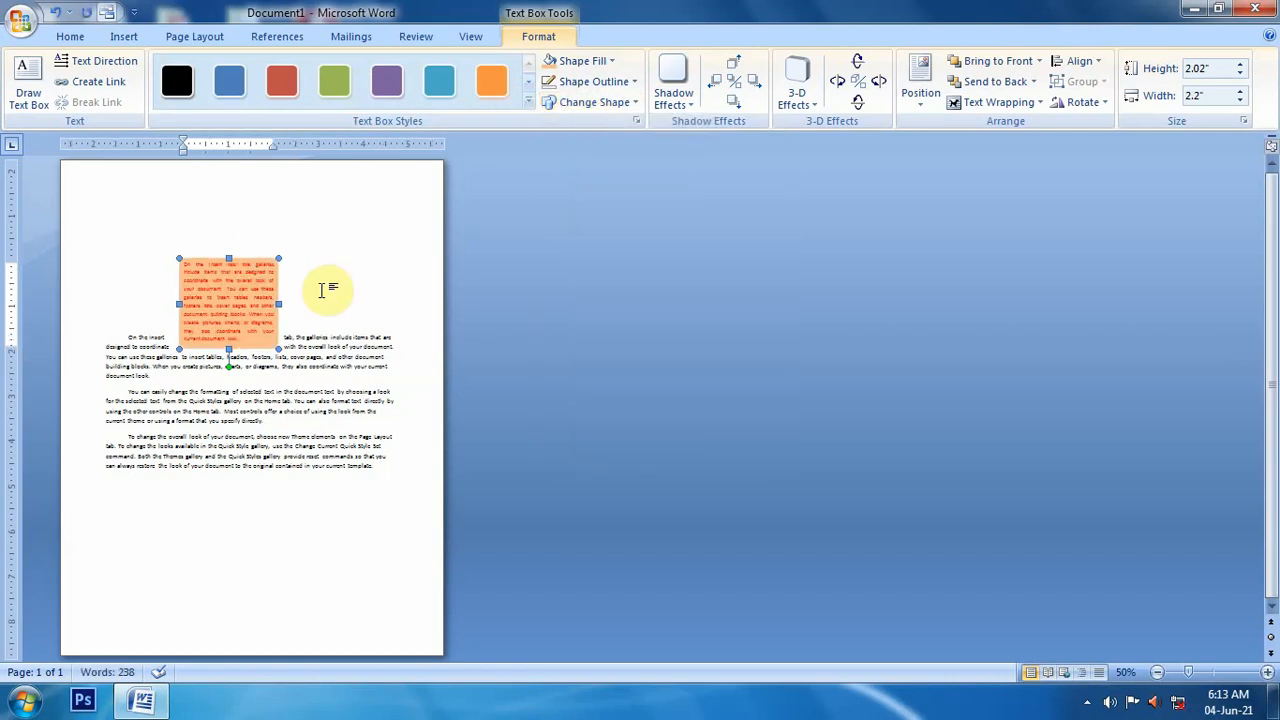
pyautogui.click(1267, 673)
pyautogui.click(1267, 673)
pyautogui.click(1267, 673)
pyautogui.click(1267, 673)
pyautogui.click(1267, 673)
pyautogui.click(1267, 673)
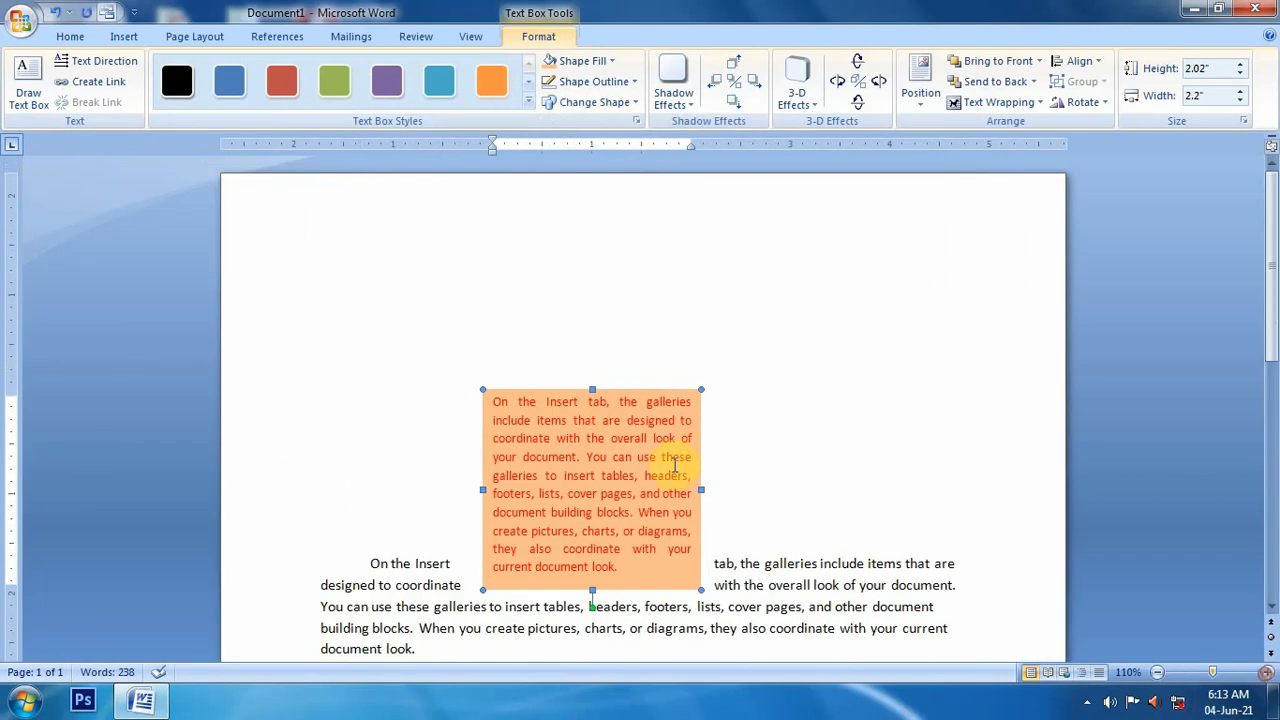
# Move the text box up clear of the first paragraph and give it the drop shadow offset to the upper left.
pyautogui.moveTo(654, 391); pyautogui.dragTo(640, 298)
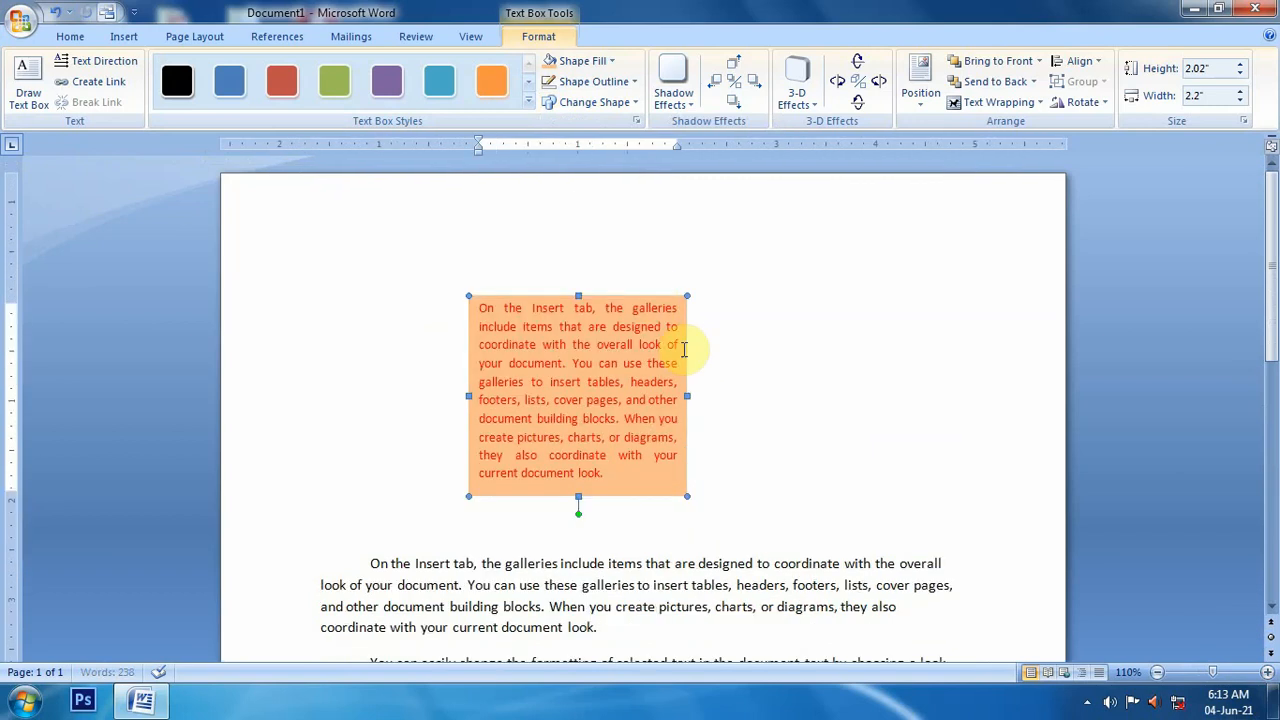
pyautogui.click(675, 100)
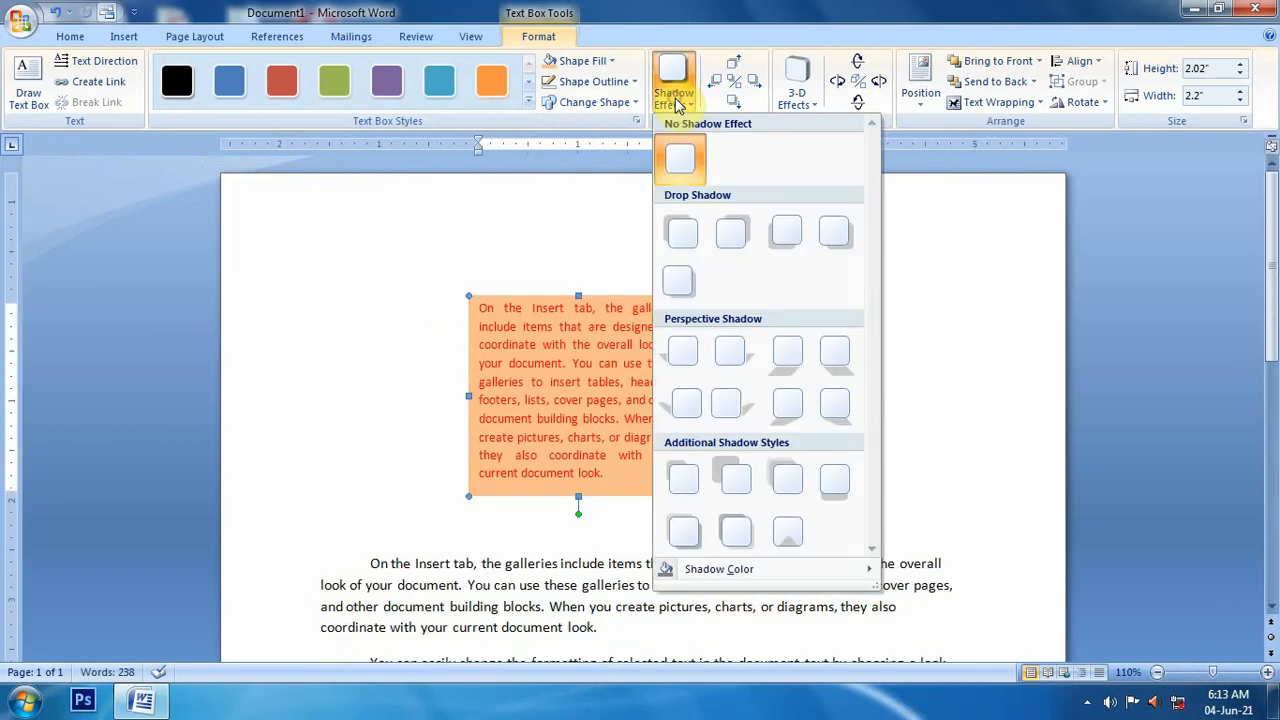
pyautogui.click(679, 231)
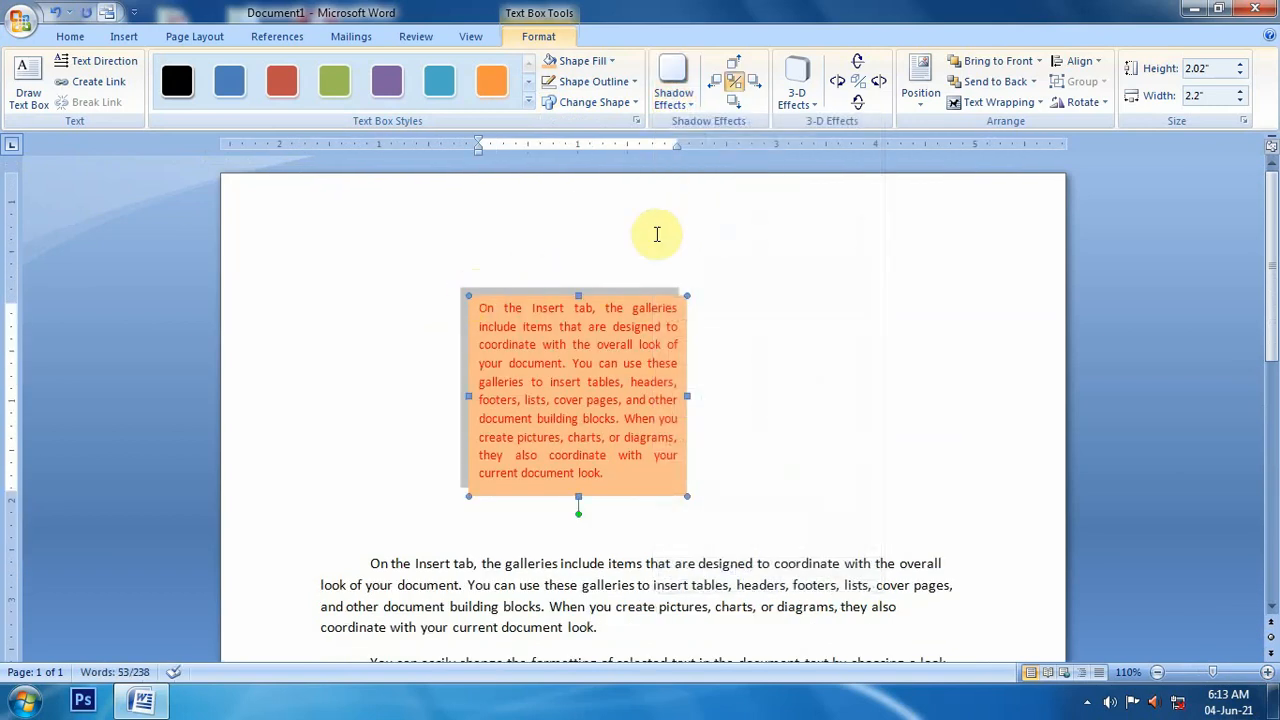
# Set the text box's shadow colour to standard red and turn off the semitransparent shadow option.
pyautogui.click(674, 78)
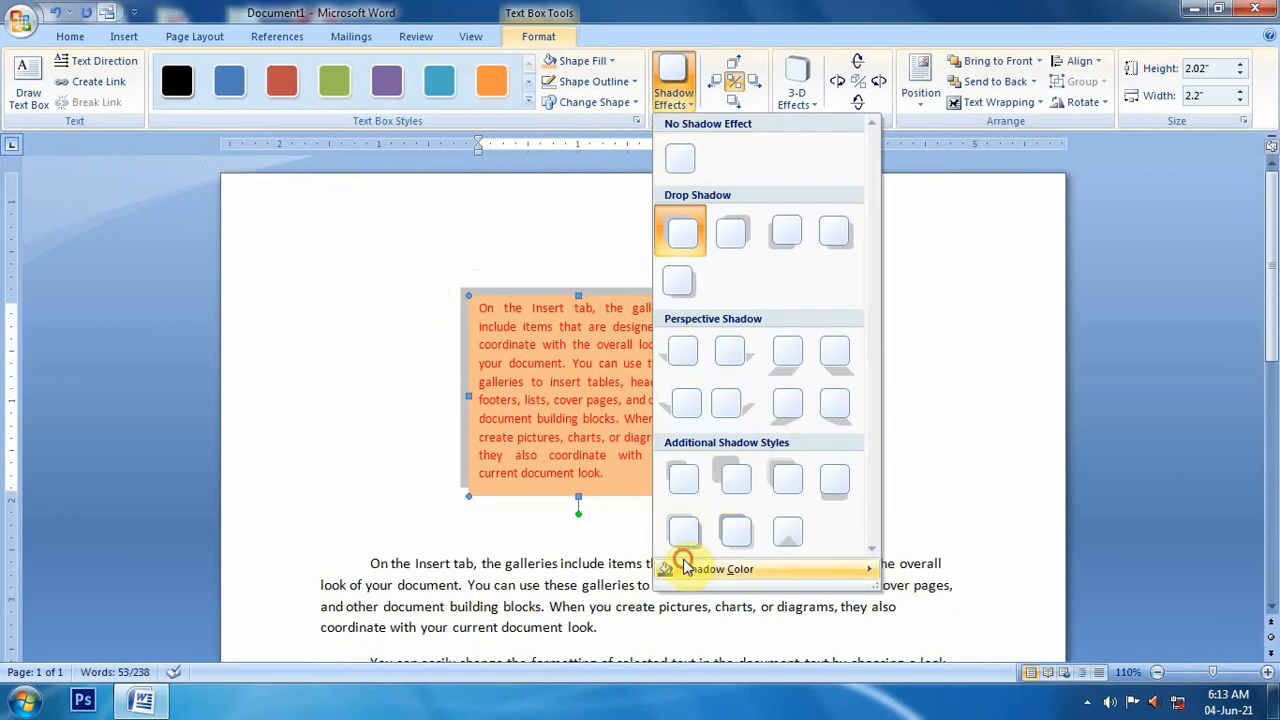
pyautogui.moveTo(710, 568)
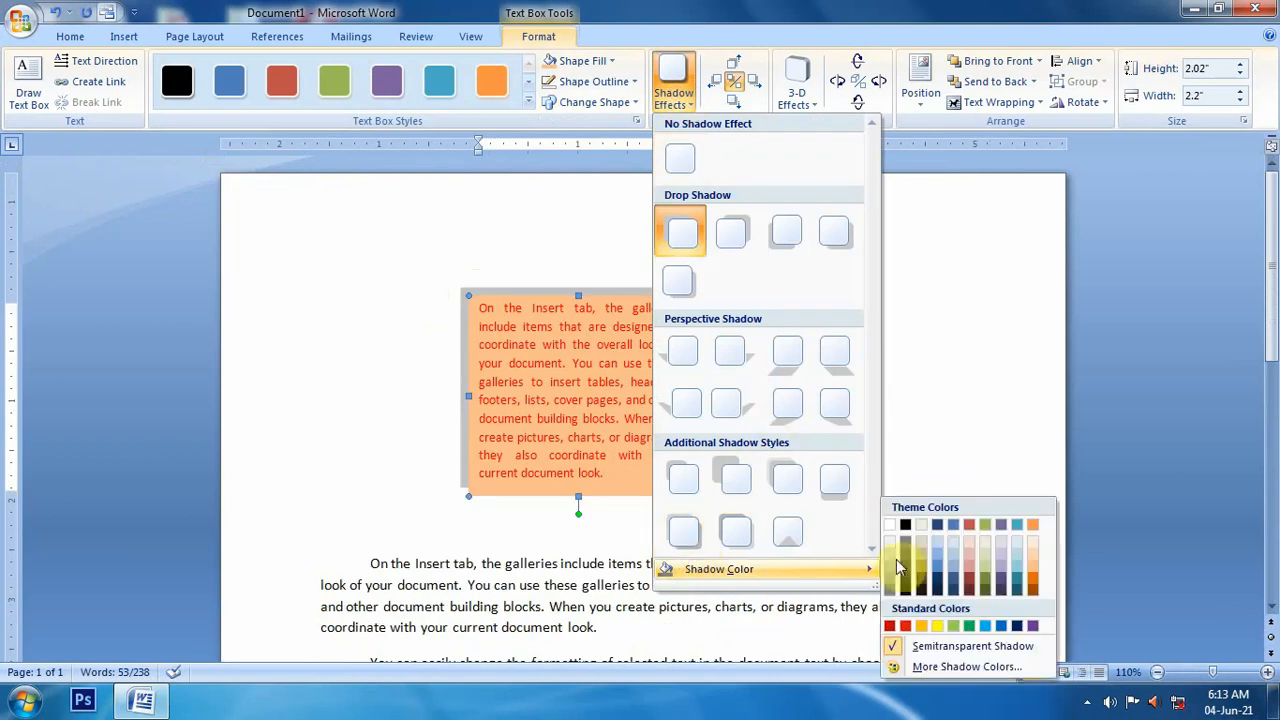
pyautogui.click(908, 627)
pyautogui.click(674, 78)
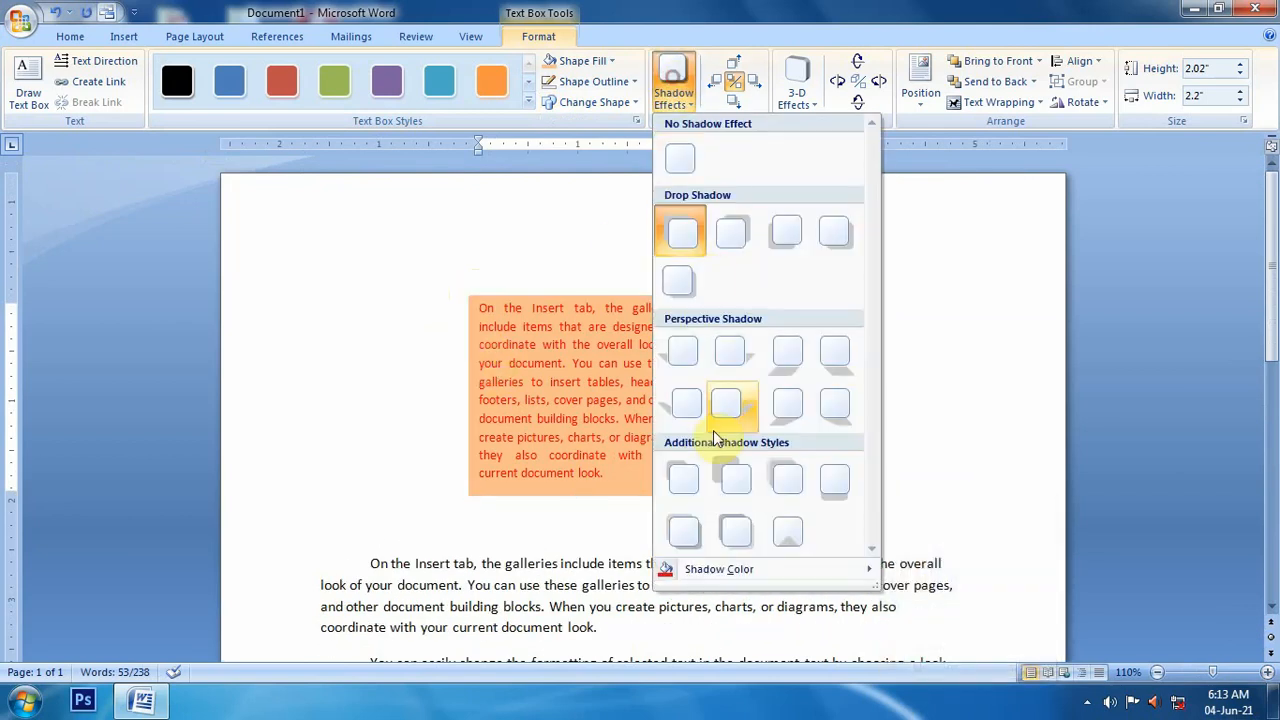
pyautogui.moveTo(720, 568)
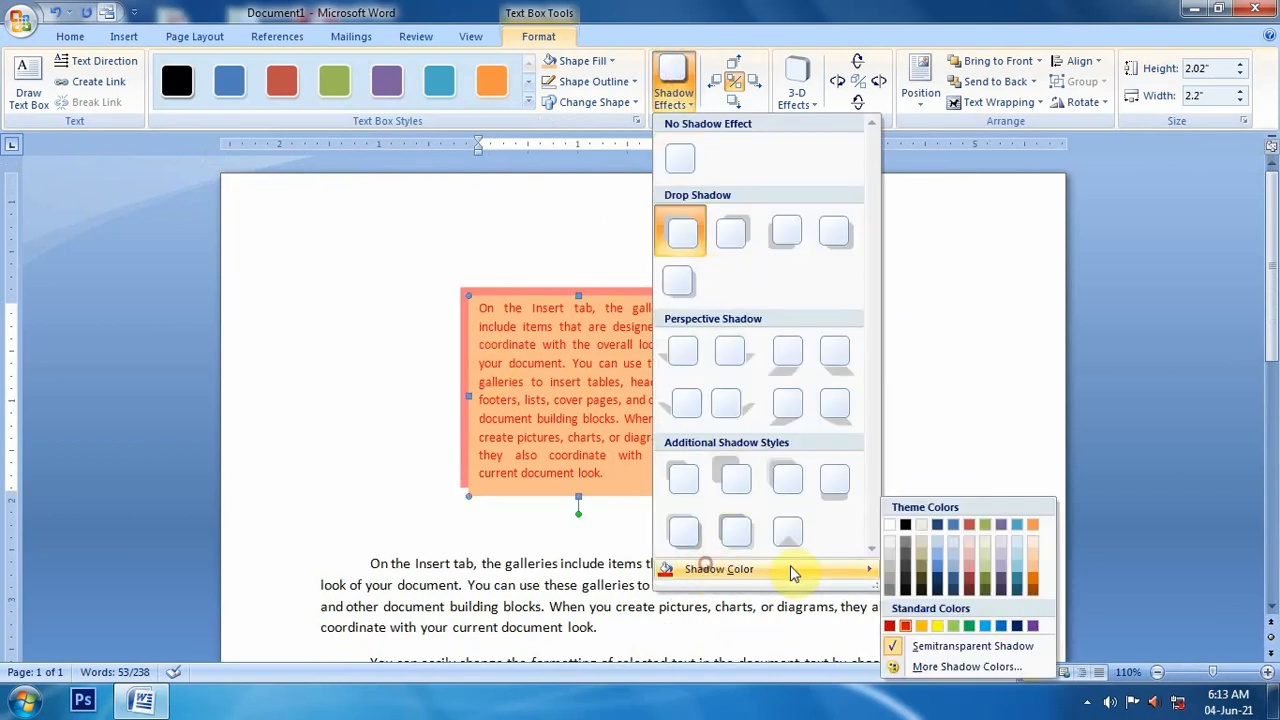
pyautogui.click(890, 648)
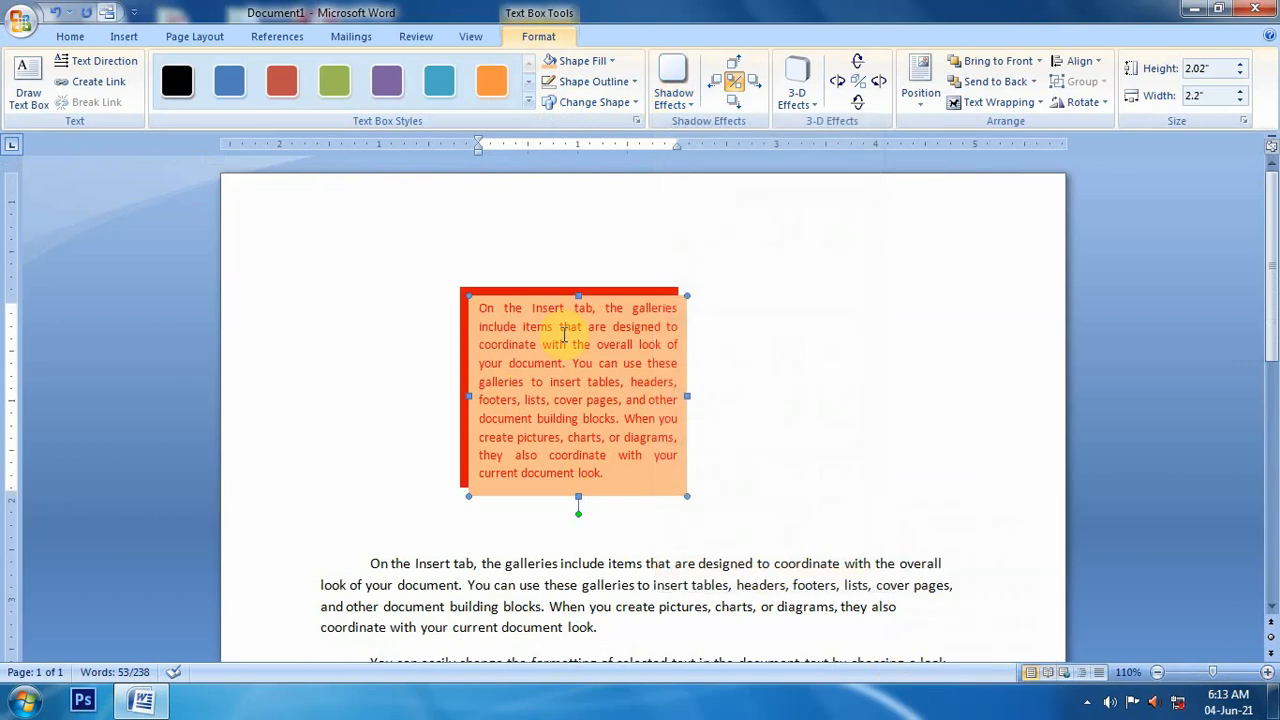
# Make the red shadow semitransparent again and nudge it upward.
pyautogui.click(677, 100)
pyautogui.moveTo(766, 572)
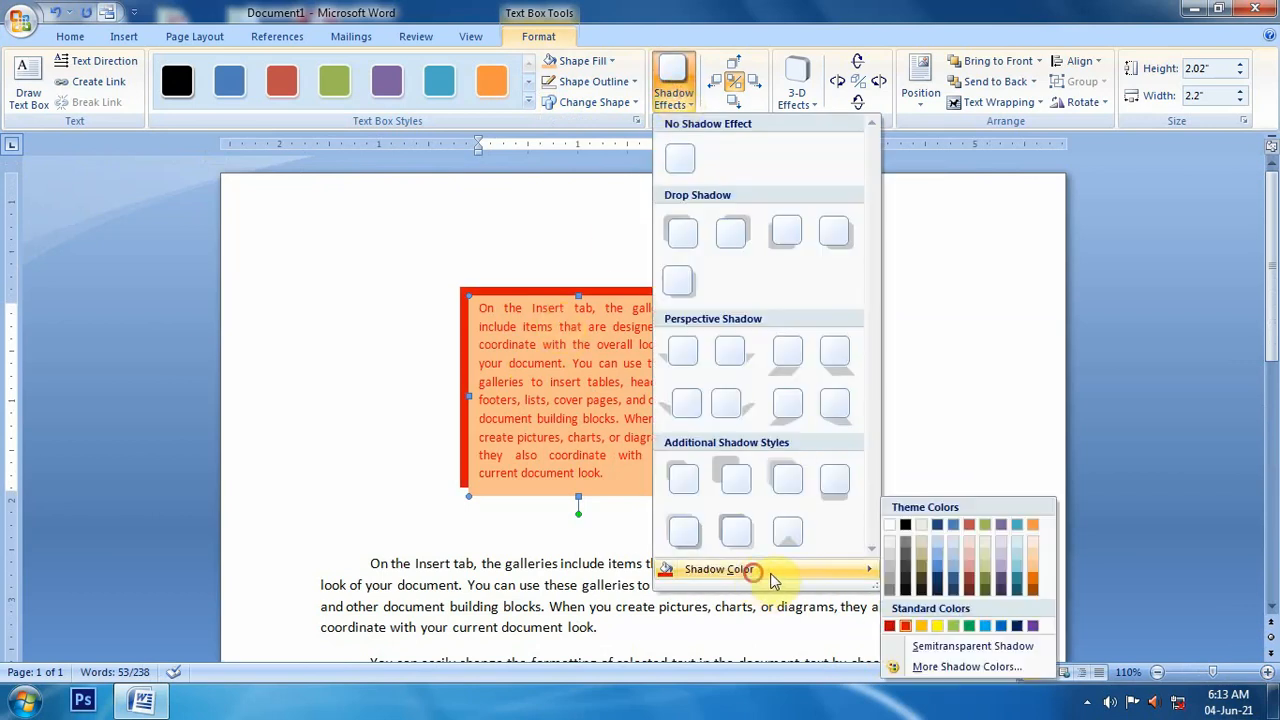
pyautogui.click(905, 648)
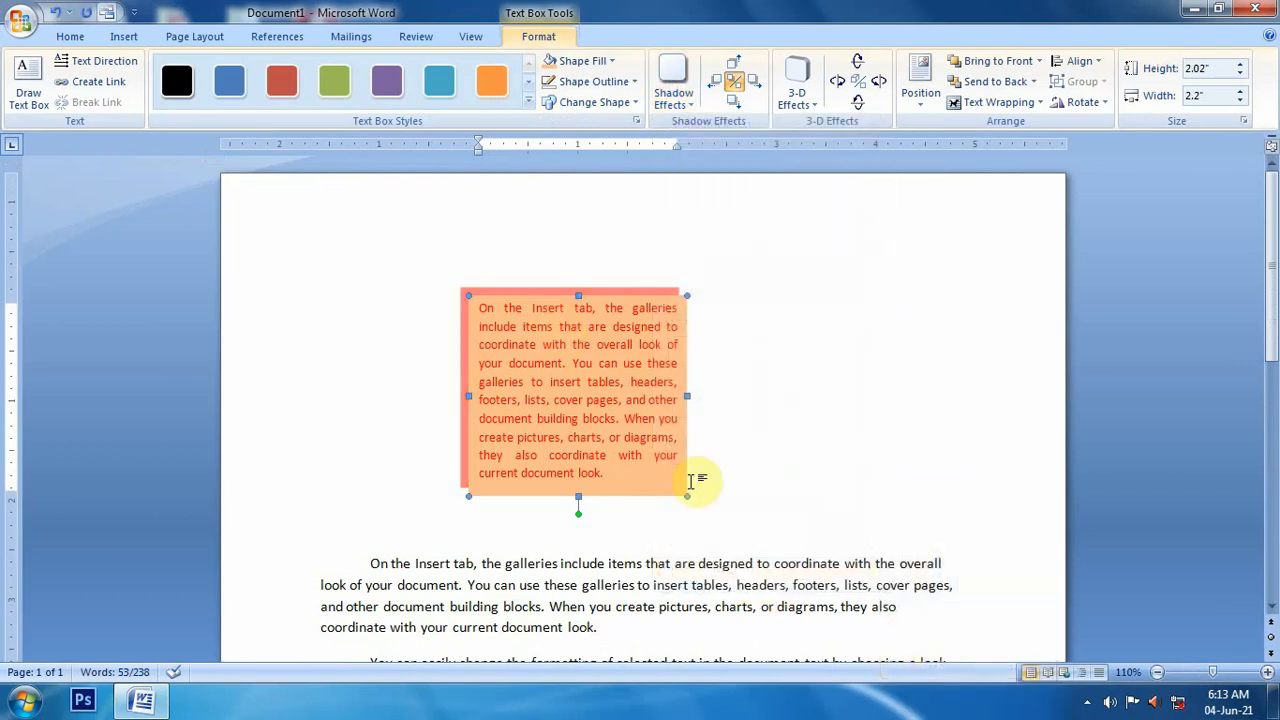
pyautogui.click(733, 63)
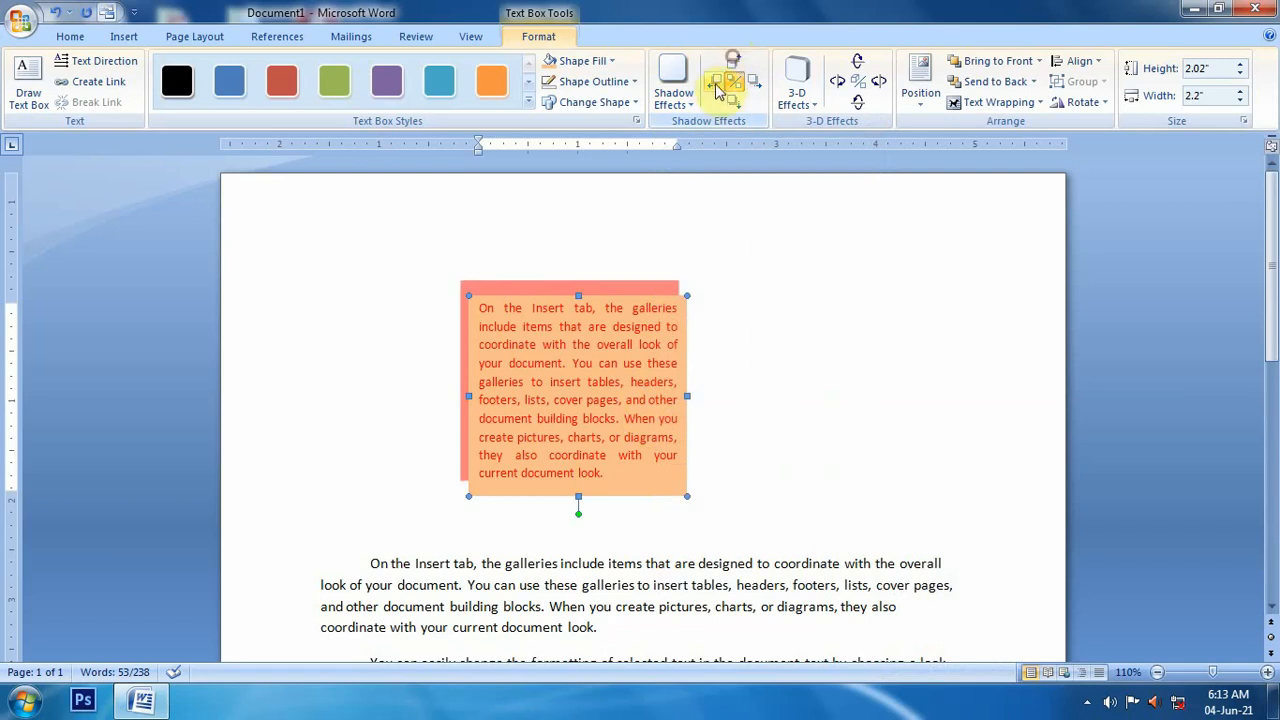
# Try the four Parallel 3-D styles on the text box in turn, ending with the wireframe box.
pyautogui.click(797, 88)
pyautogui.click(800, 231)
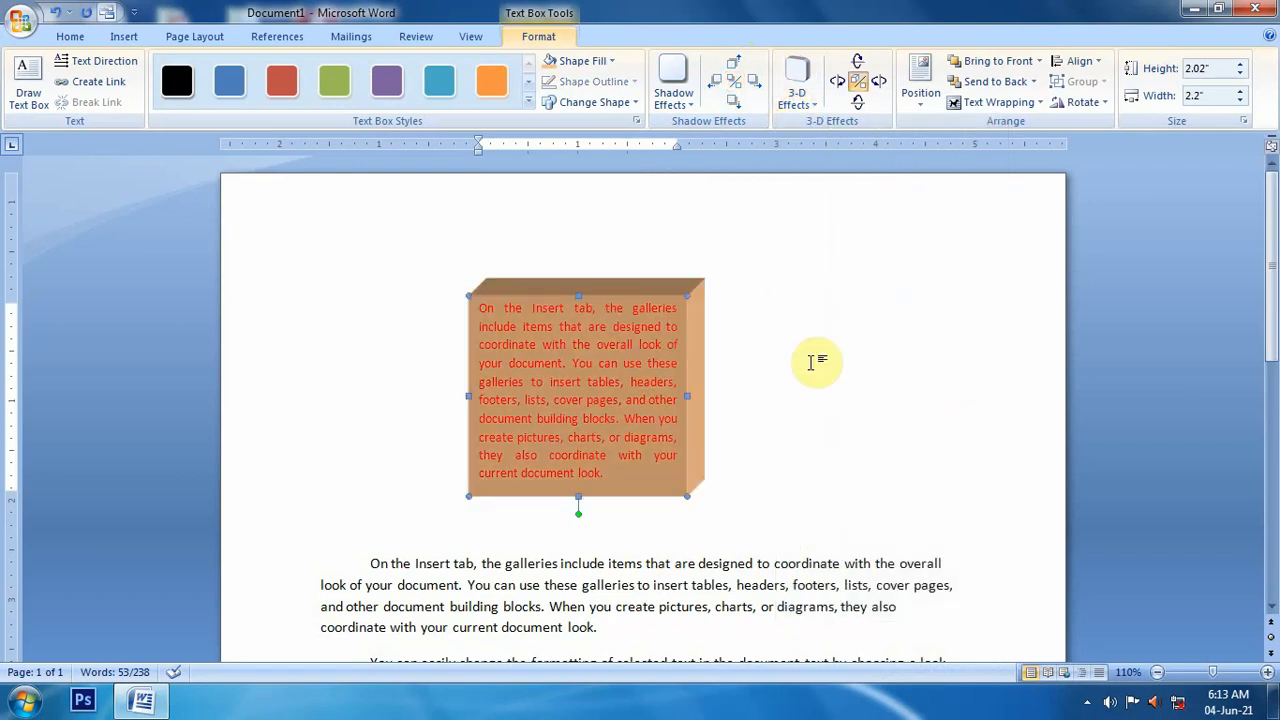
pyautogui.click(792, 92)
pyautogui.click(857, 229)
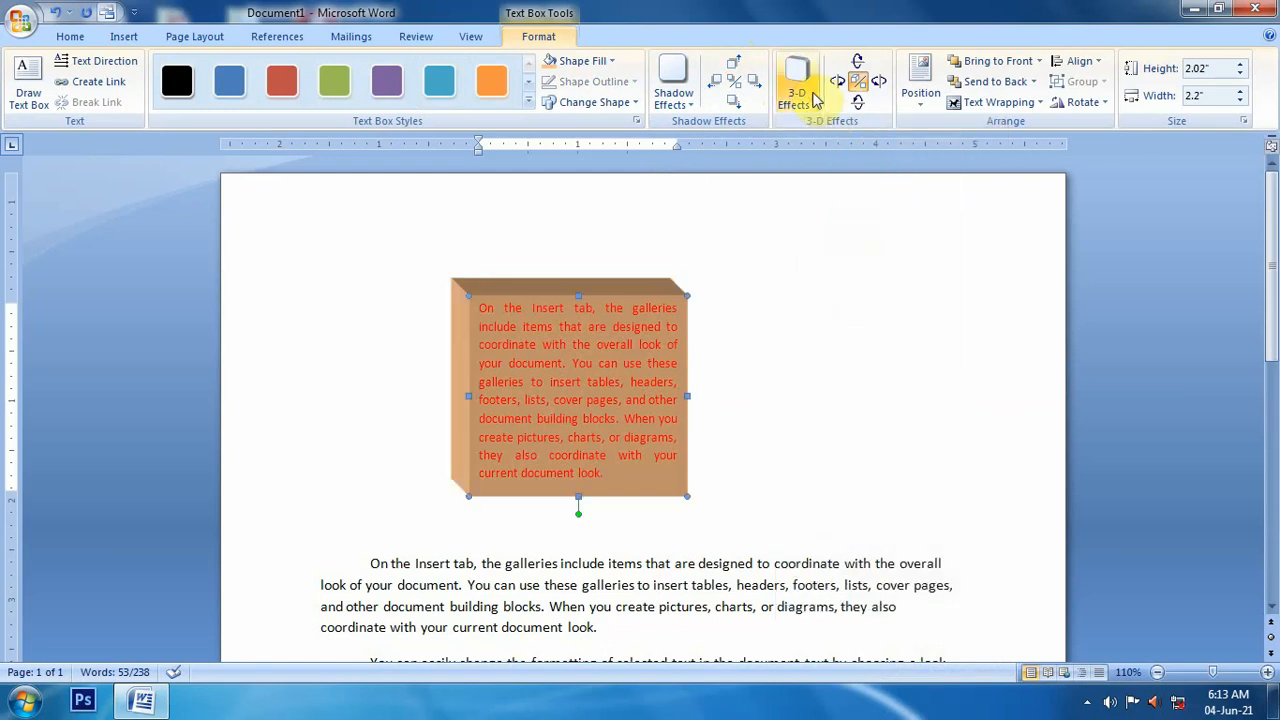
pyautogui.click(814, 100)
pyautogui.click(909, 233)
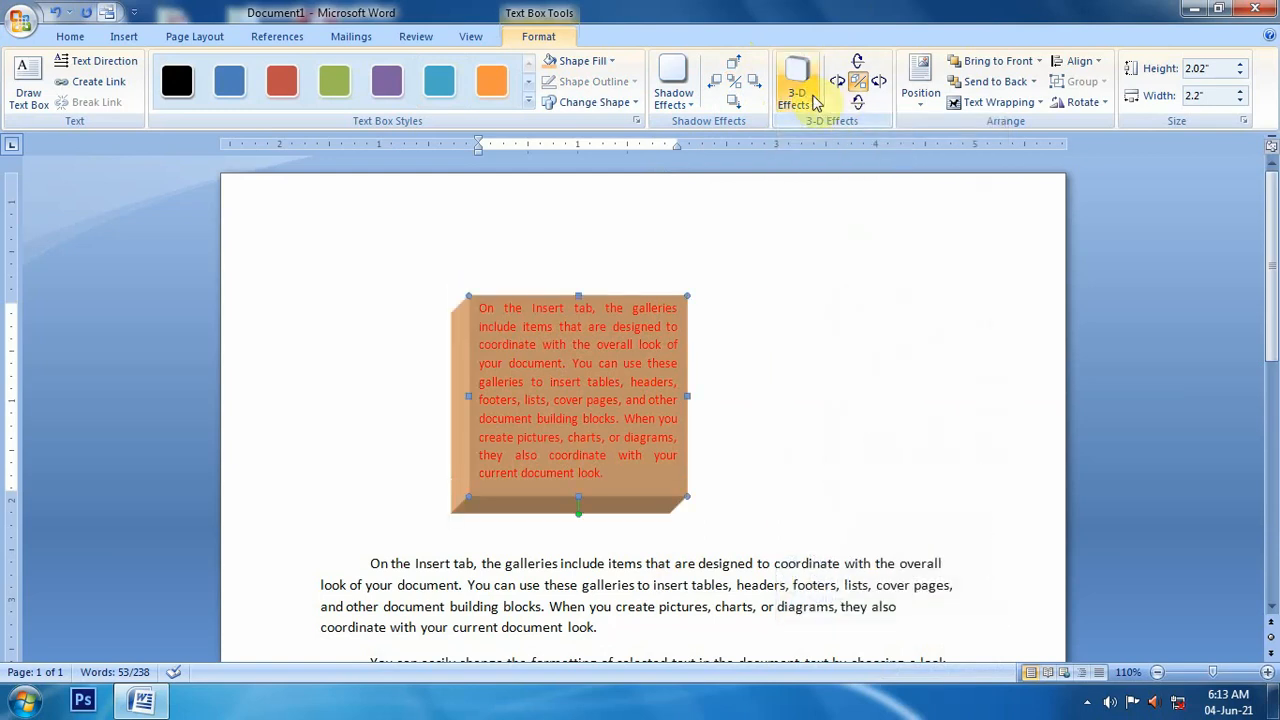
pyautogui.click(814, 100)
pyautogui.click(958, 233)
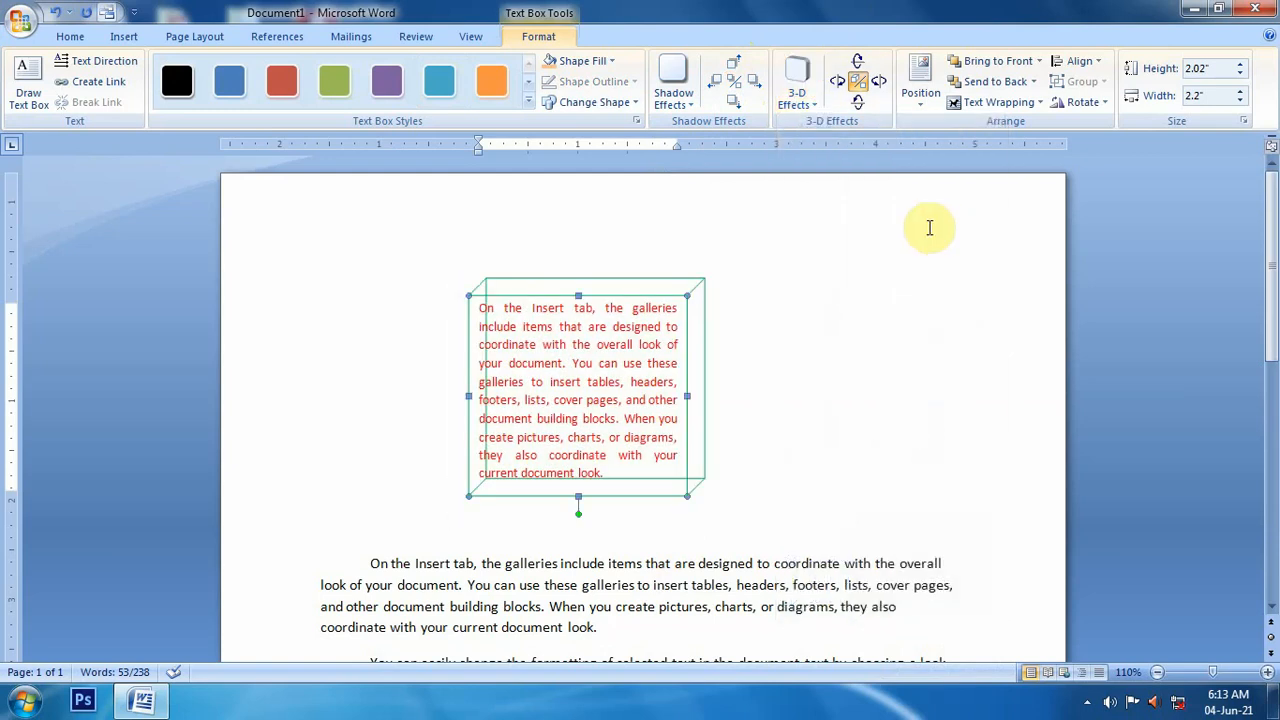
# Tilt the wireframe 3-D box up and to the left, and tilt it slightly back to the right.
pyautogui.click(860, 62)
pyautogui.click(857, 63)
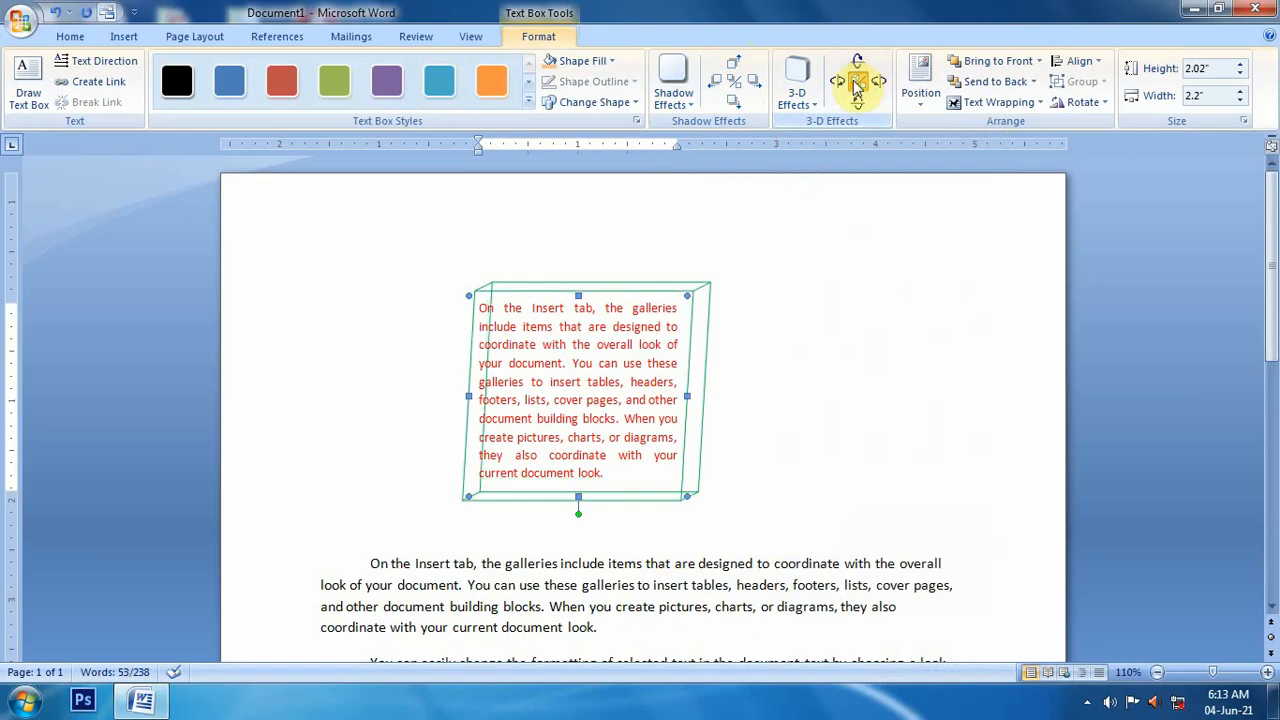
pyautogui.click(841, 82)
pyautogui.click(842, 84)
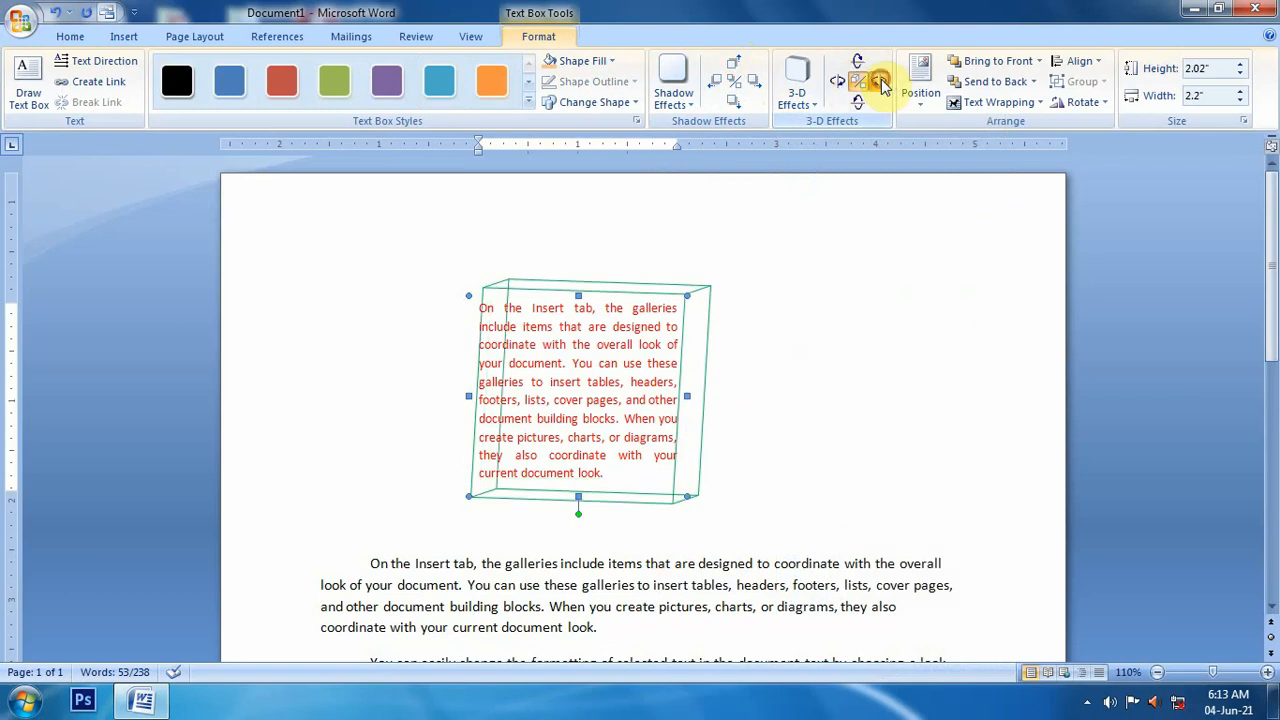
pyautogui.click(879, 82)
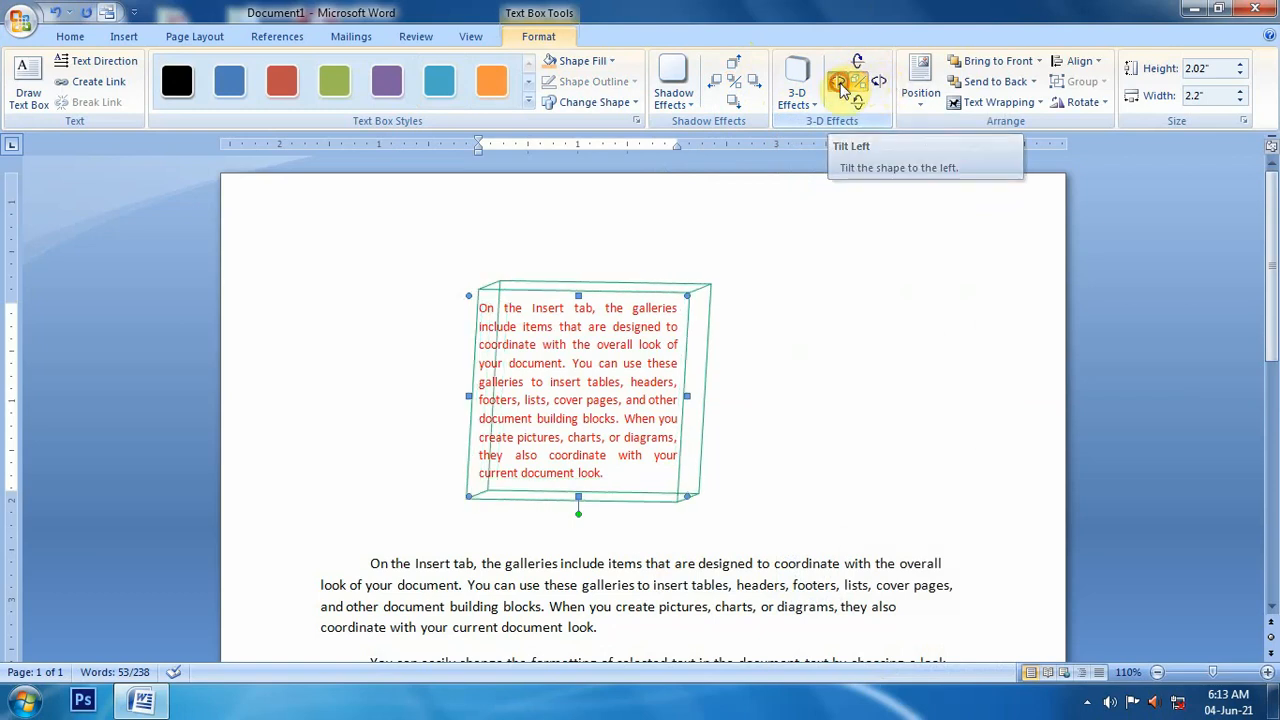
# Tilt the wireframe box further up and right, and tilt it back down with small left and right adjustments.
pyautogui.click(860, 68)
pyautogui.click(866, 70)
pyautogui.click(884, 90)
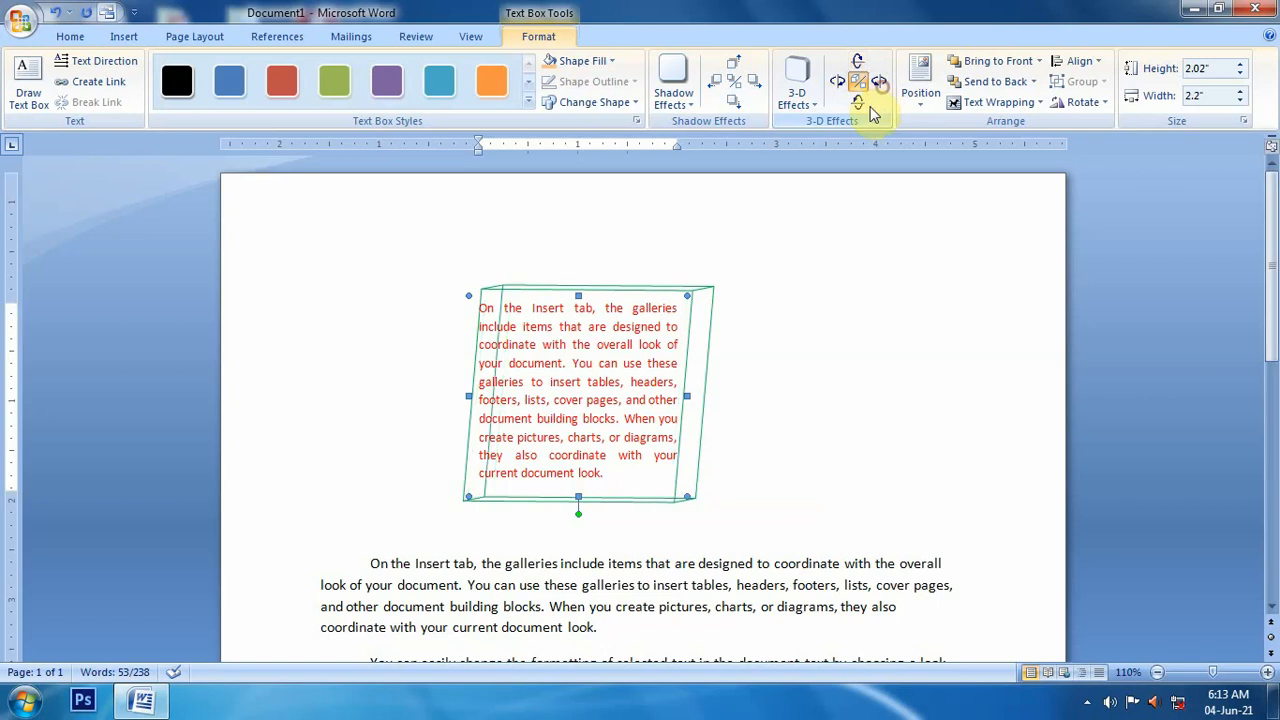
pyautogui.click(858, 104)
pyautogui.click(860, 106)
pyautogui.click(864, 110)
pyautogui.click(838, 82)
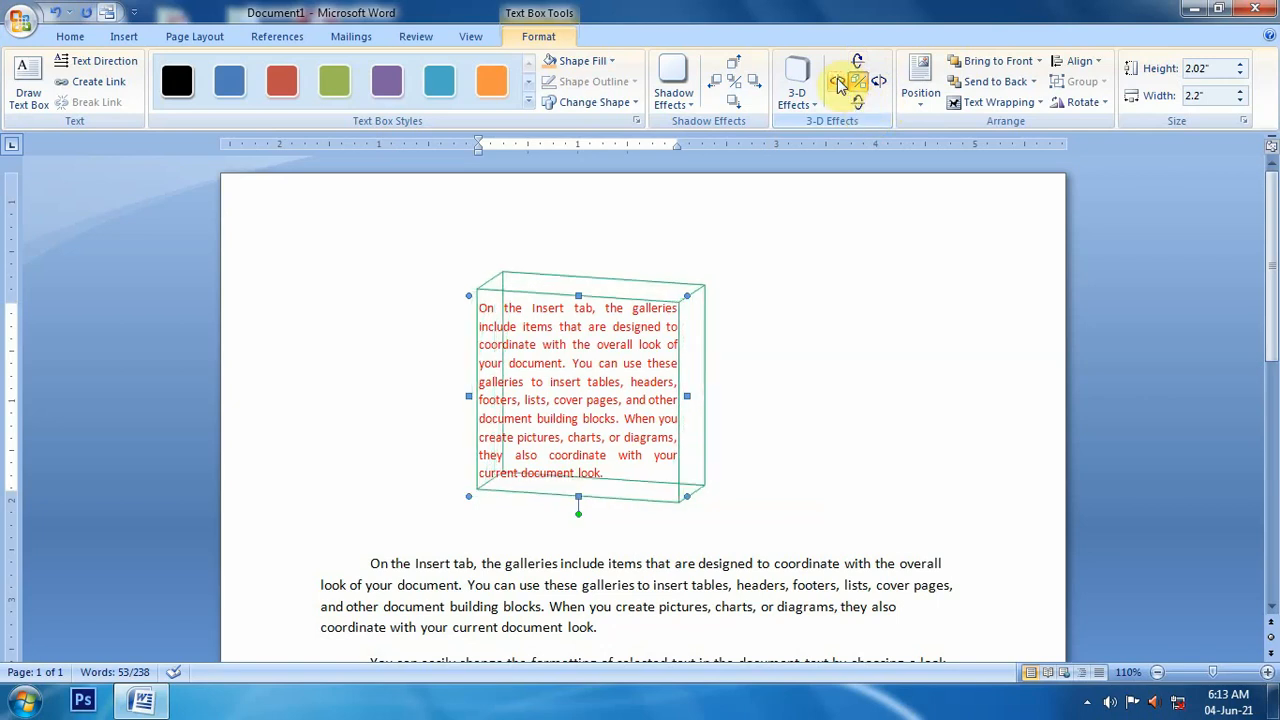
pyautogui.click(882, 86)
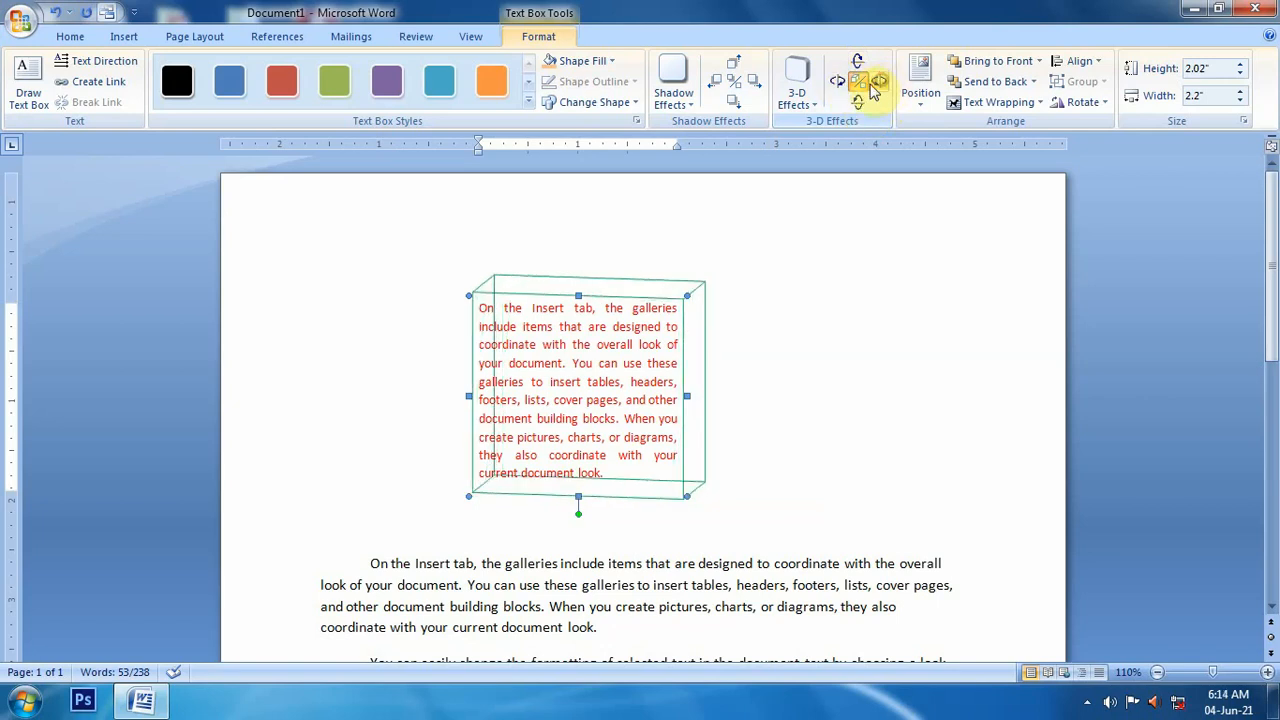
# Apply the last Perspective 3-D style to the text box, and replace it with the last Rotate in Perspective style.
pyautogui.click(796, 92)
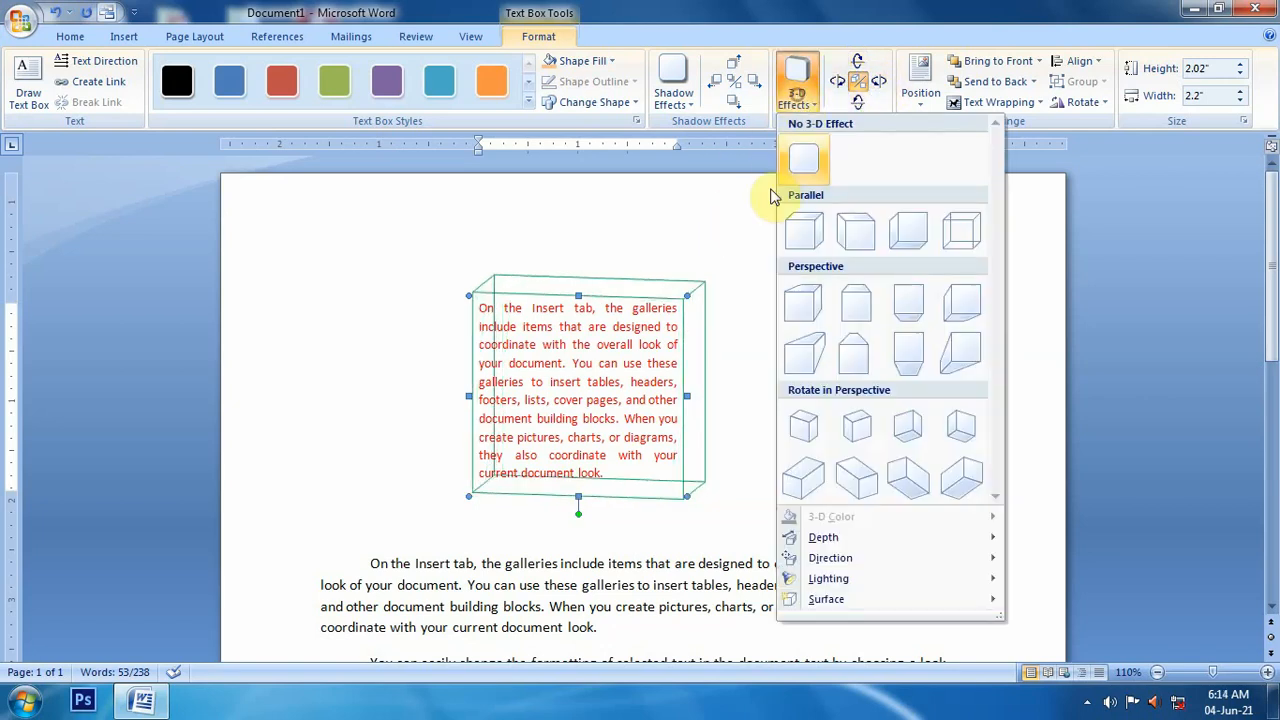
pyautogui.click(953, 360)
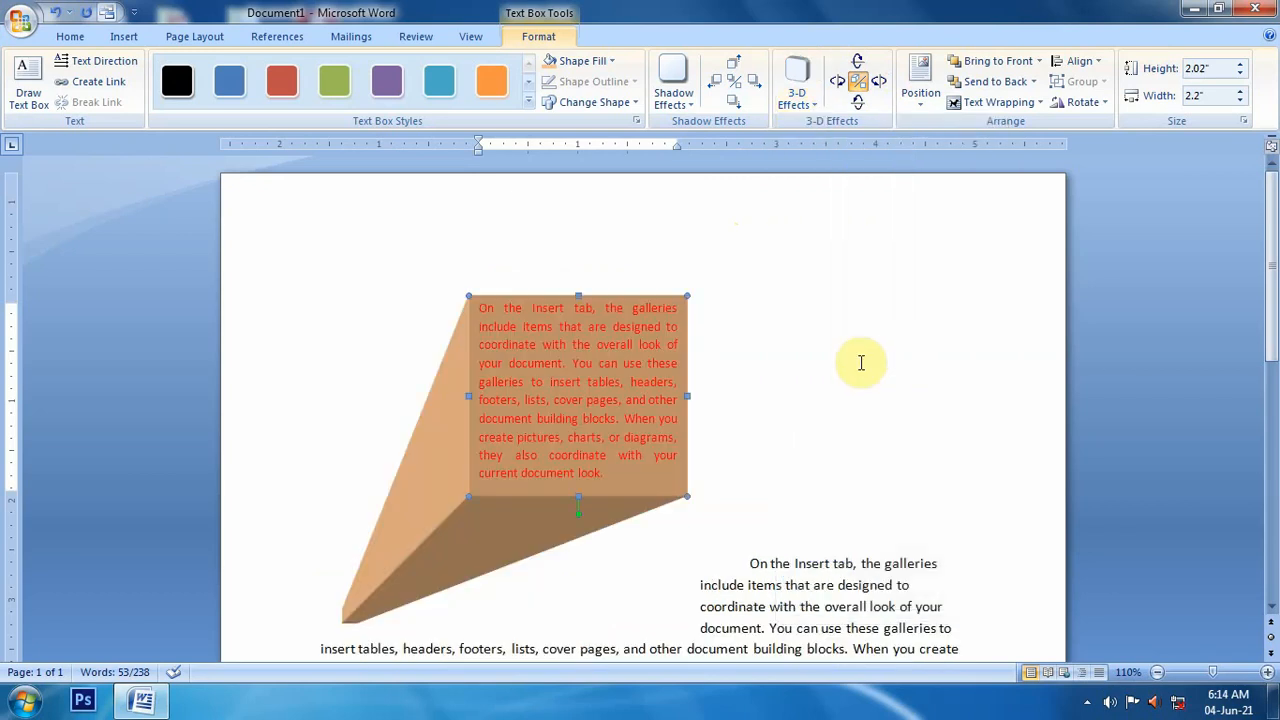
pyautogui.click(796, 80)
pyautogui.click(960, 480)
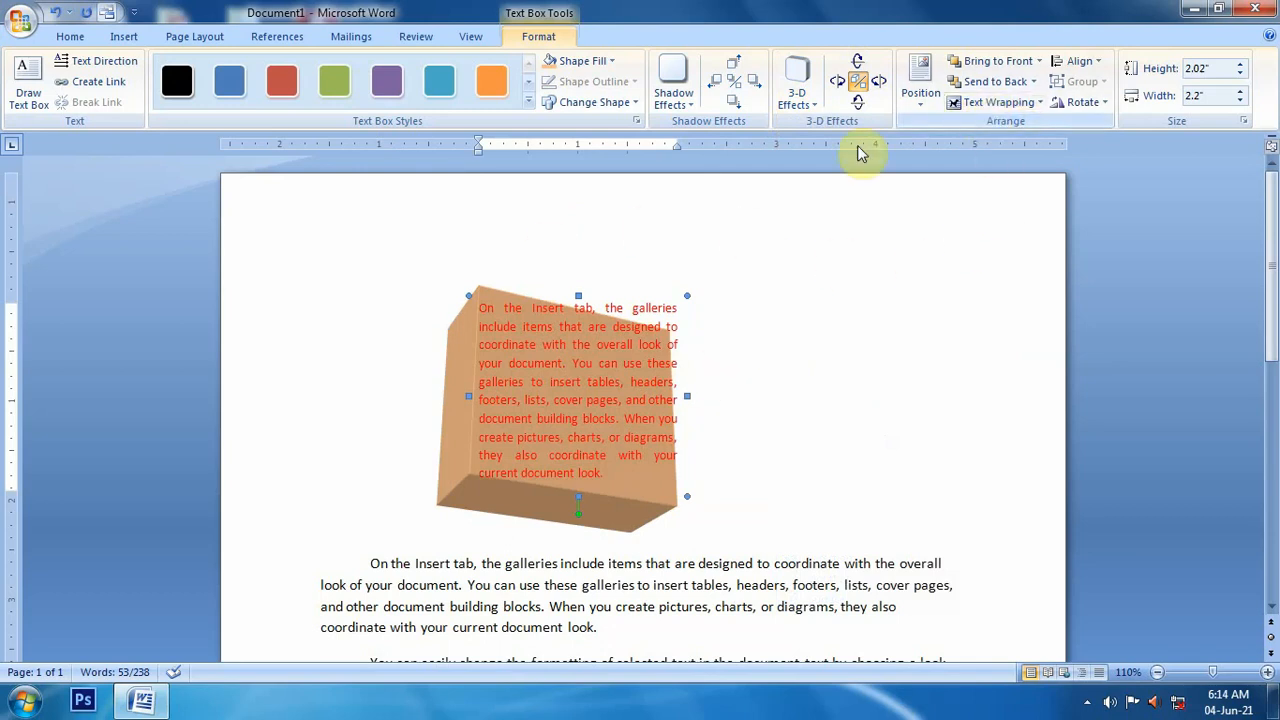
# Remove the 3-D effect and shrink the text box to 1.33" high by 1.45" wide near the page's upper left.
pyautogui.click(578, 61)
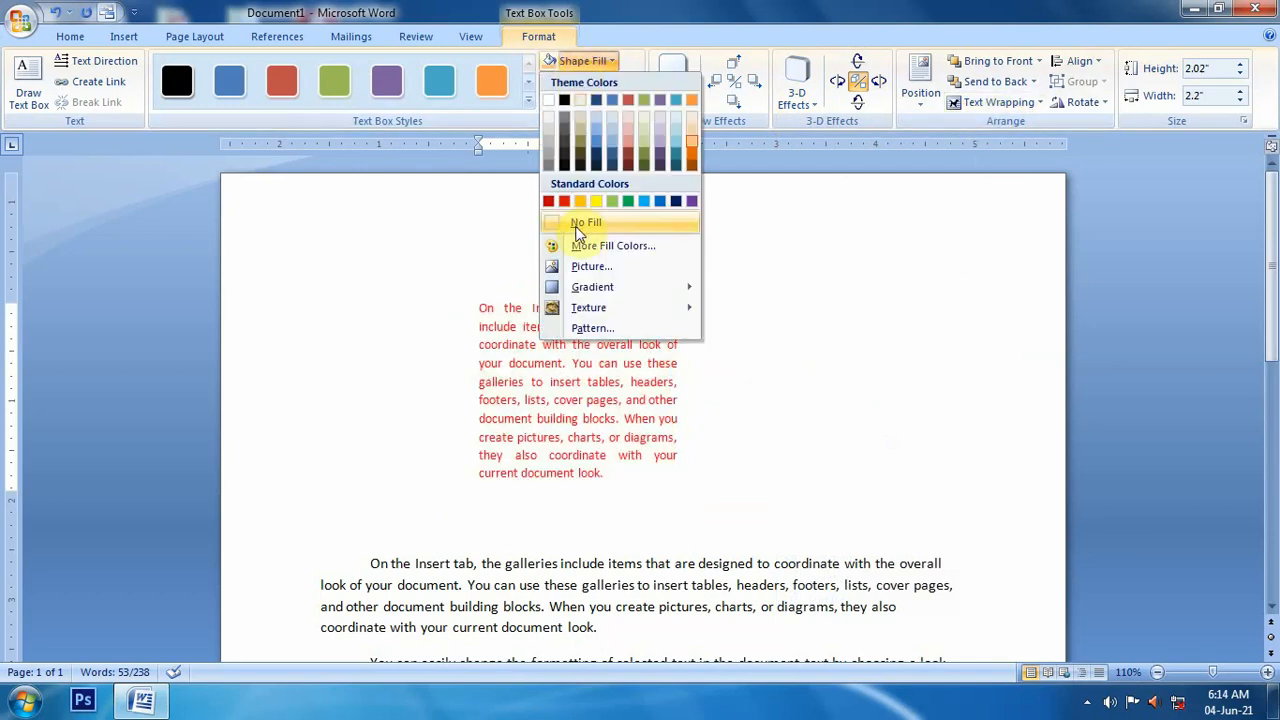
pyautogui.click(797, 88)
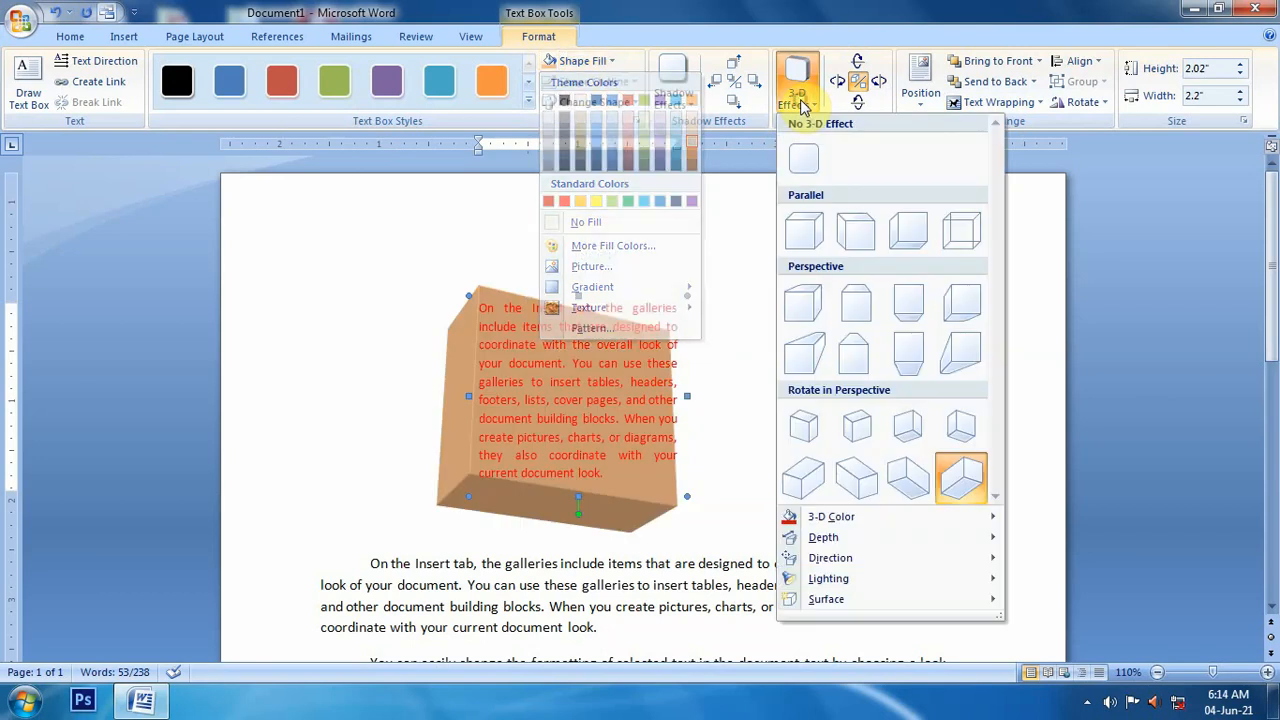
pyautogui.click(820, 160)
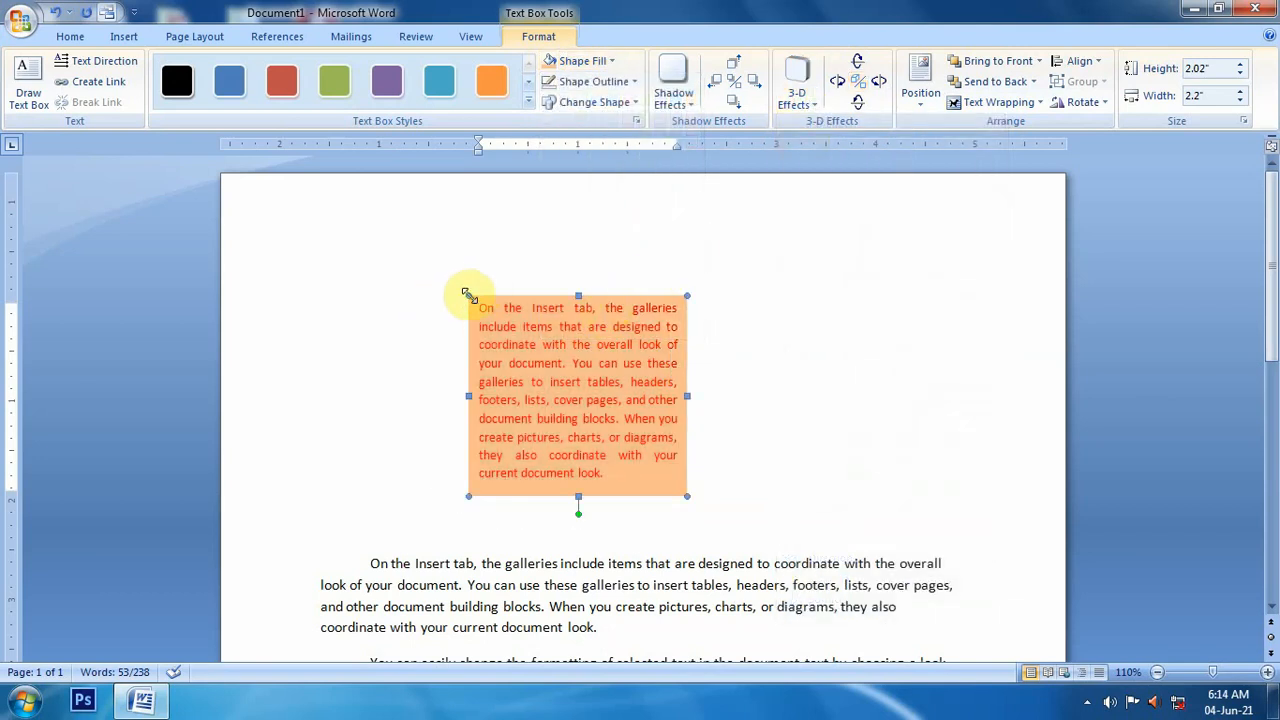
pyautogui.moveTo(468, 296); pyautogui.dragTo(406, 244)
pyautogui.moveTo(487, 357); pyautogui.dragTo(507, 376)
# Copy the three body paragraphs and paste them below the last paragraph.
pyautogui.scroll(-5, 549, 423)
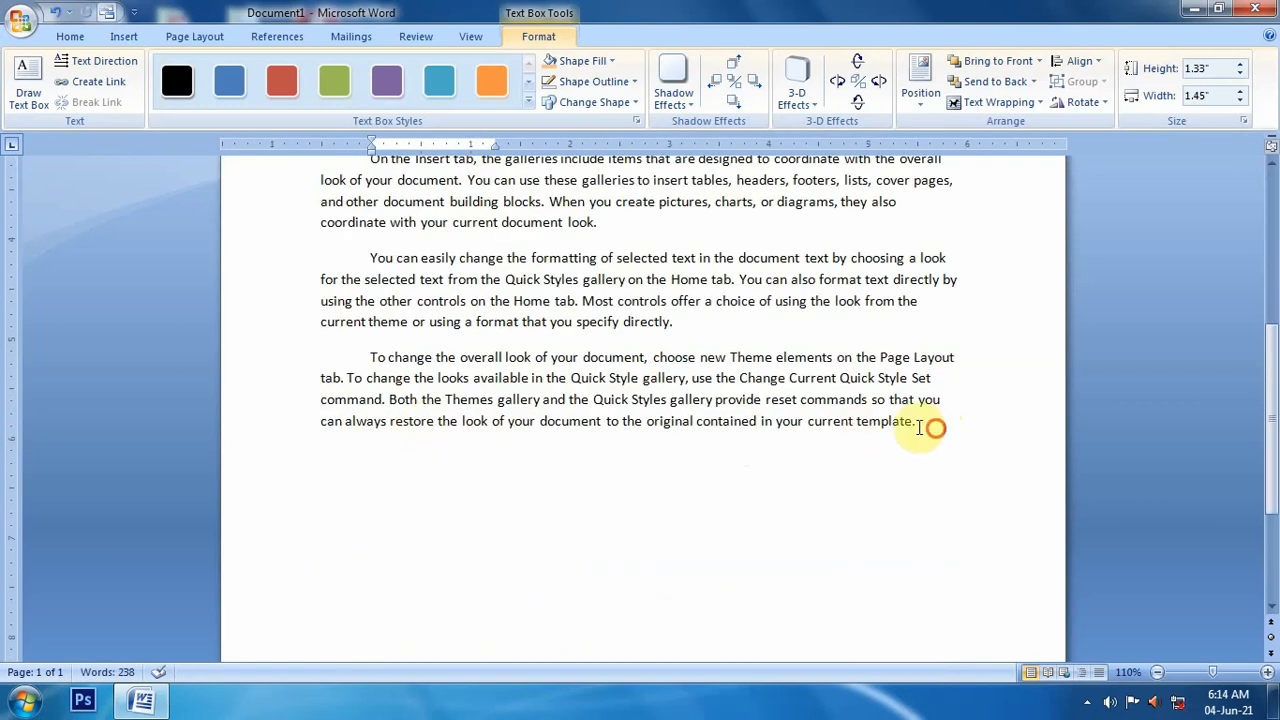
pyautogui.moveTo(931, 426); pyautogui.dragTo(362, 165)
pyautogui.hotkey('ctrl', 'c')
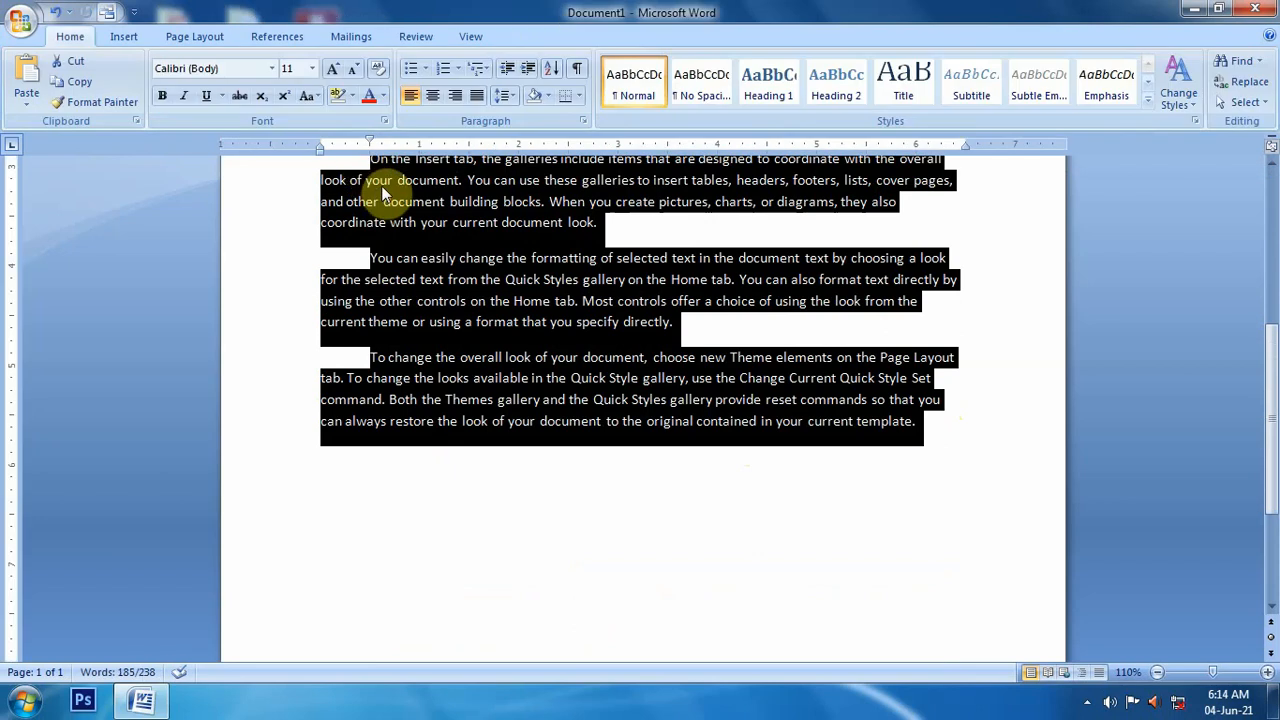
pyautogui.click(330, 458)
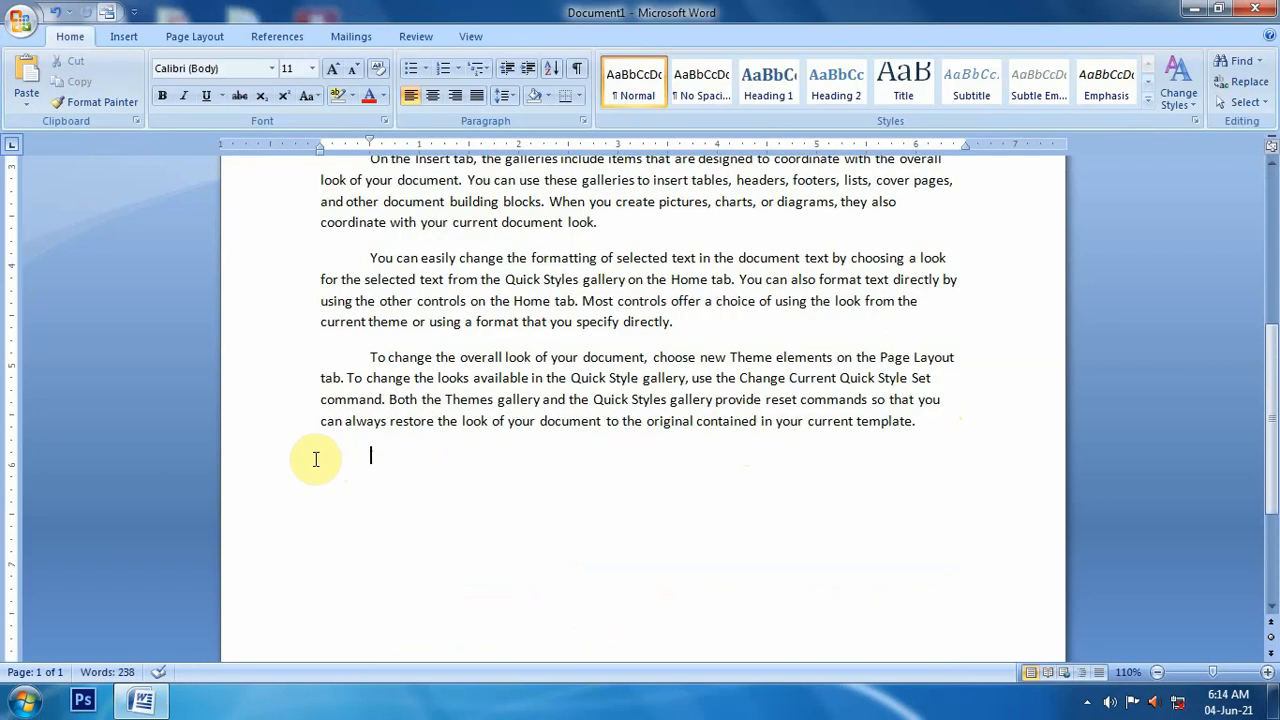
pyautogui.hotkey('ctrl', 'v')
# Delete the blank lines between the text box and the first body paragraph.
pyautogui.scroll(6, 450, 495)
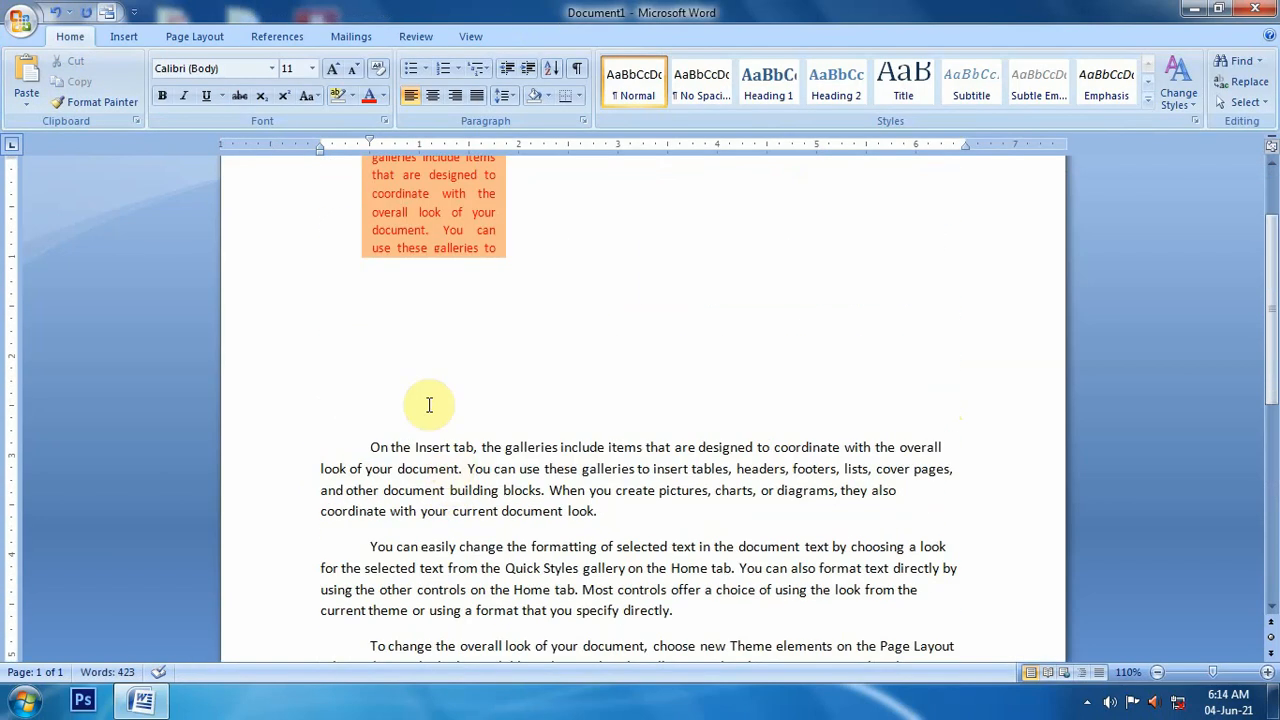
pyautogui.click(409, 380)
pyautogui.click(400, 292)
pyautogui.press('Delete')
pyautogui.press('Delete')
pyautogui.press('Delete')
pyautogui.press('Delete')
pyautogui.press('Delete')
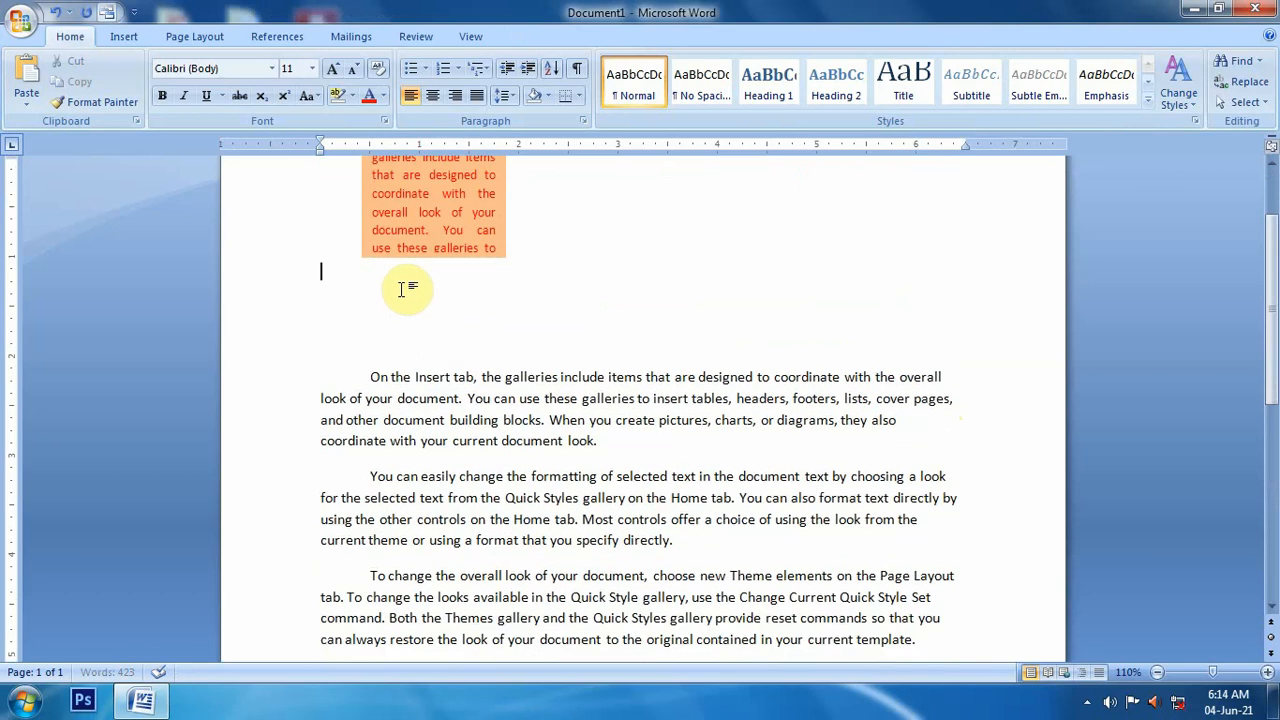
# Move the text box down across the second and third body paragraphs and set its text wrapping to In Line with Text.
pyautogui.click(452, 244)
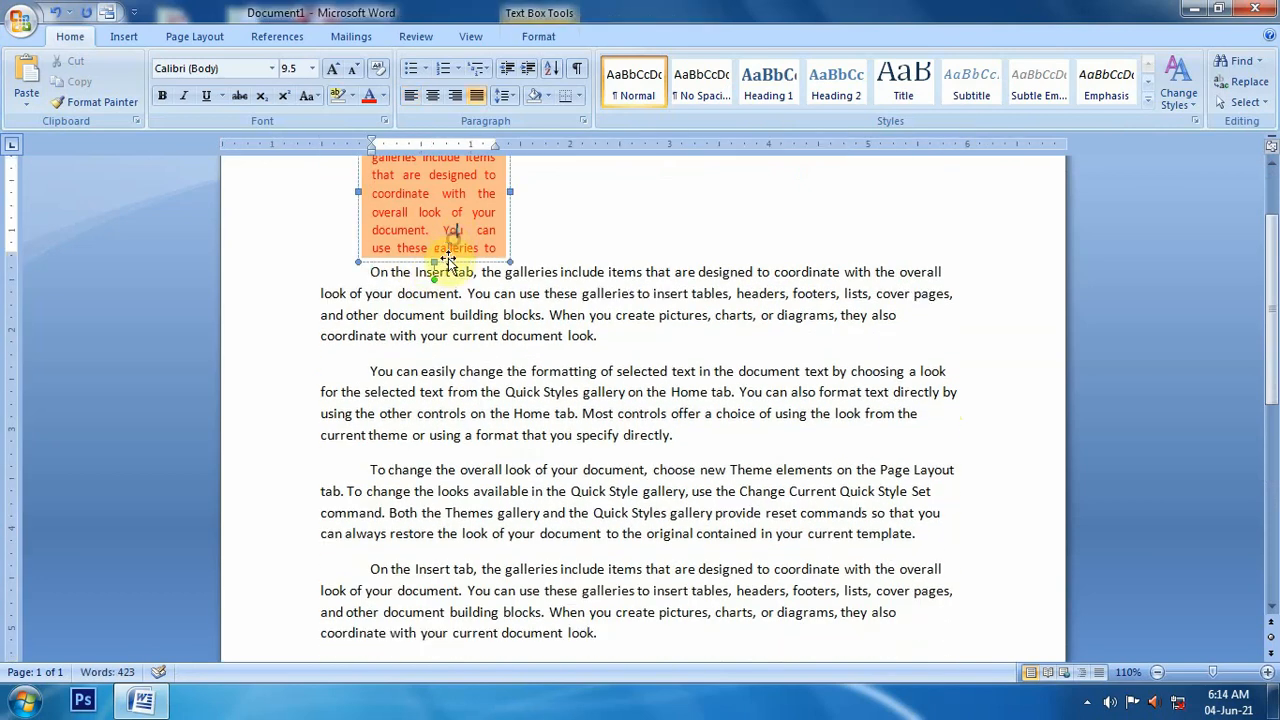
pyautogui.moveTo(508, 222); pyautogui.dragTo(667, 501)
pyautogui.click(540, 36)
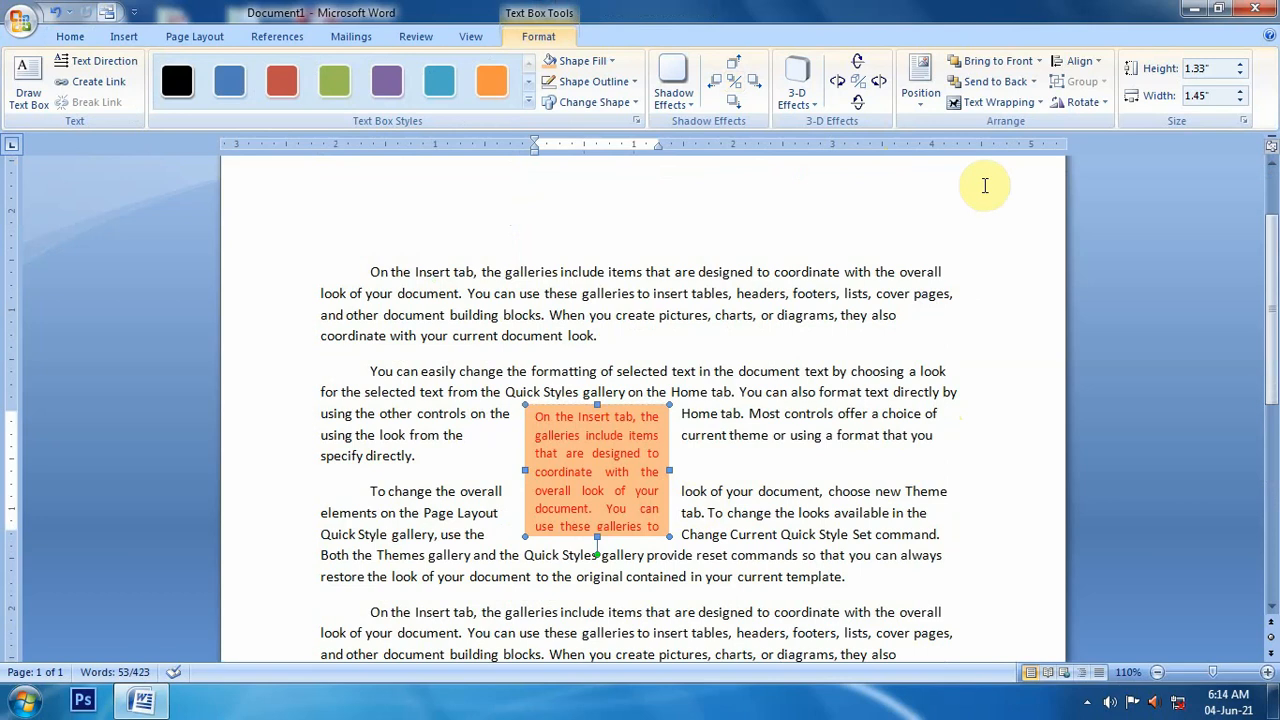
pyautogui.click(995, 103)
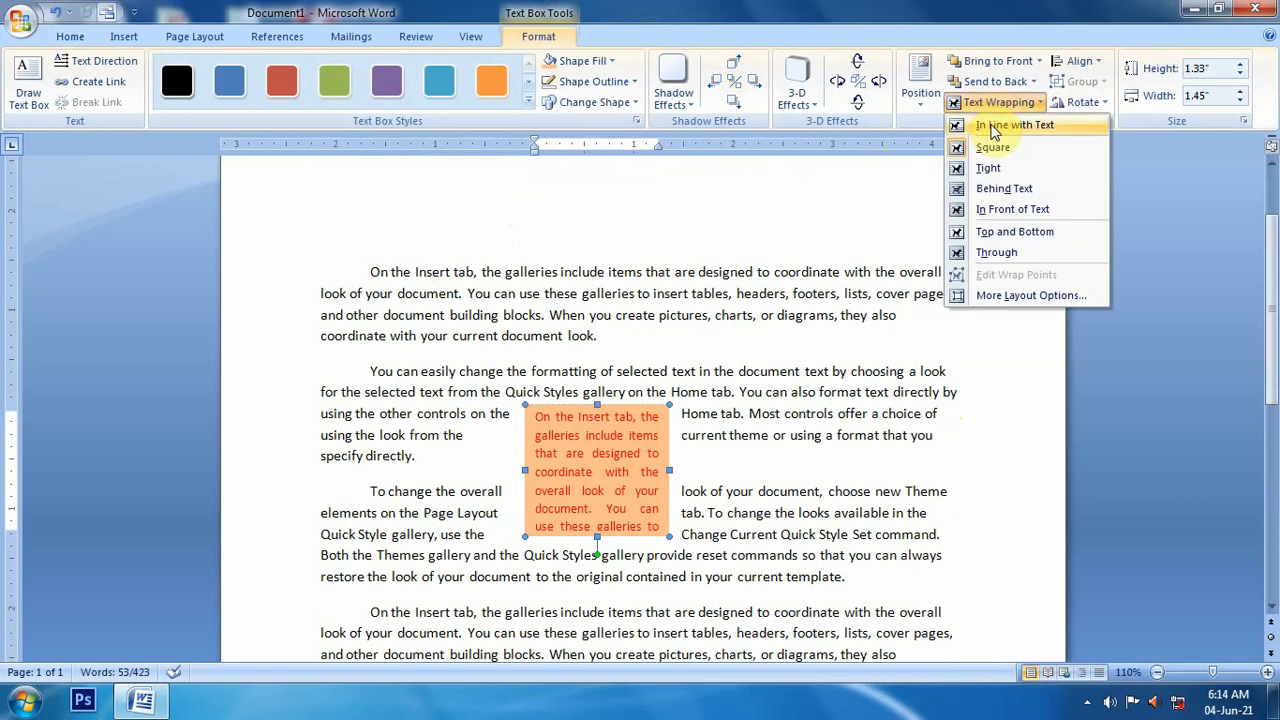
pyautogui.click(992, 125)
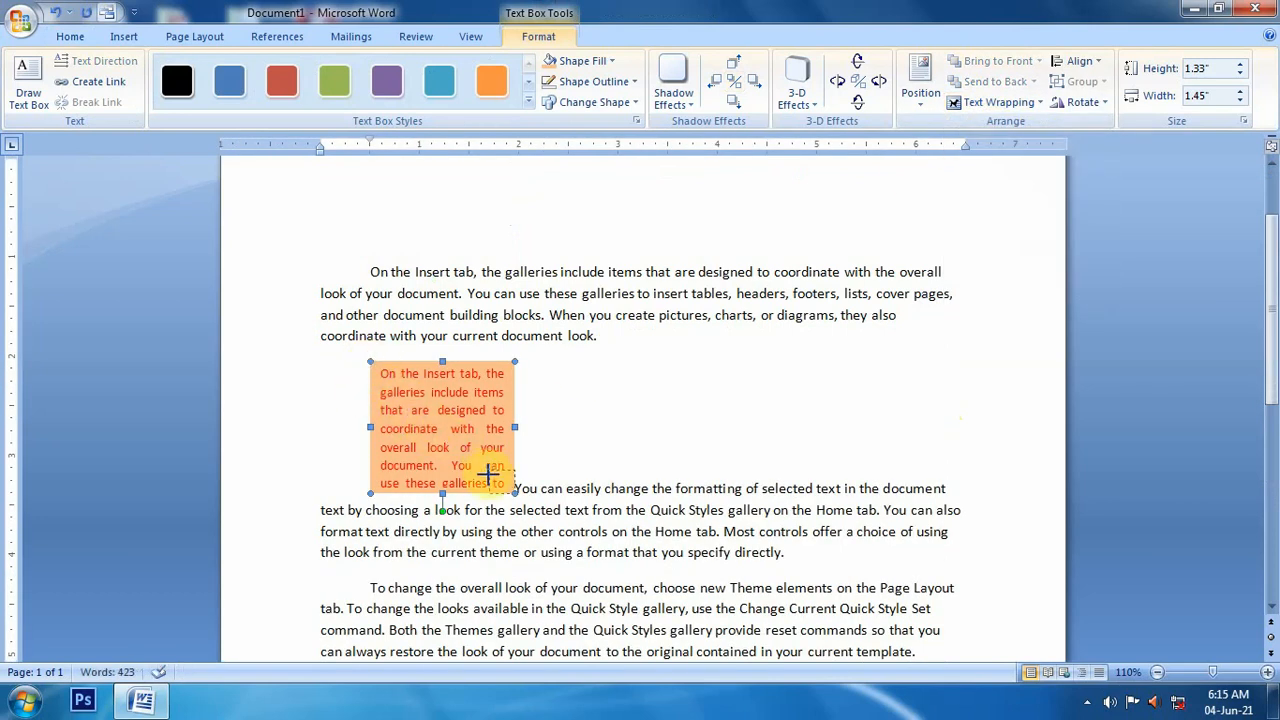
# Shrink the inline text box to about 0.62" high by 0.68" wide and place it before "Quick Styles gallery" in the second paragraph.
pyautogui.moveTo(495, 486); pyautogui.dragTo(494, 486)
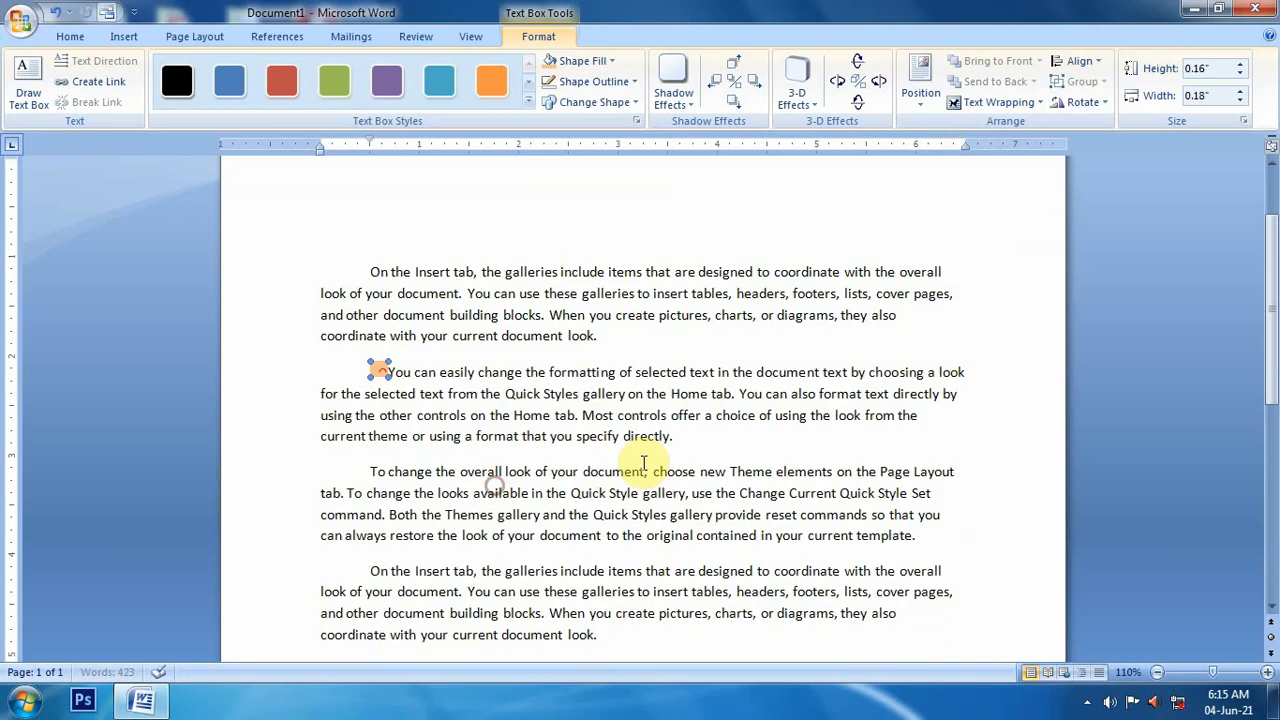
pyautogui.click(427, 371)
pyautogui.moveTo(380, 370); pyautogui.dragTo(570, 444)
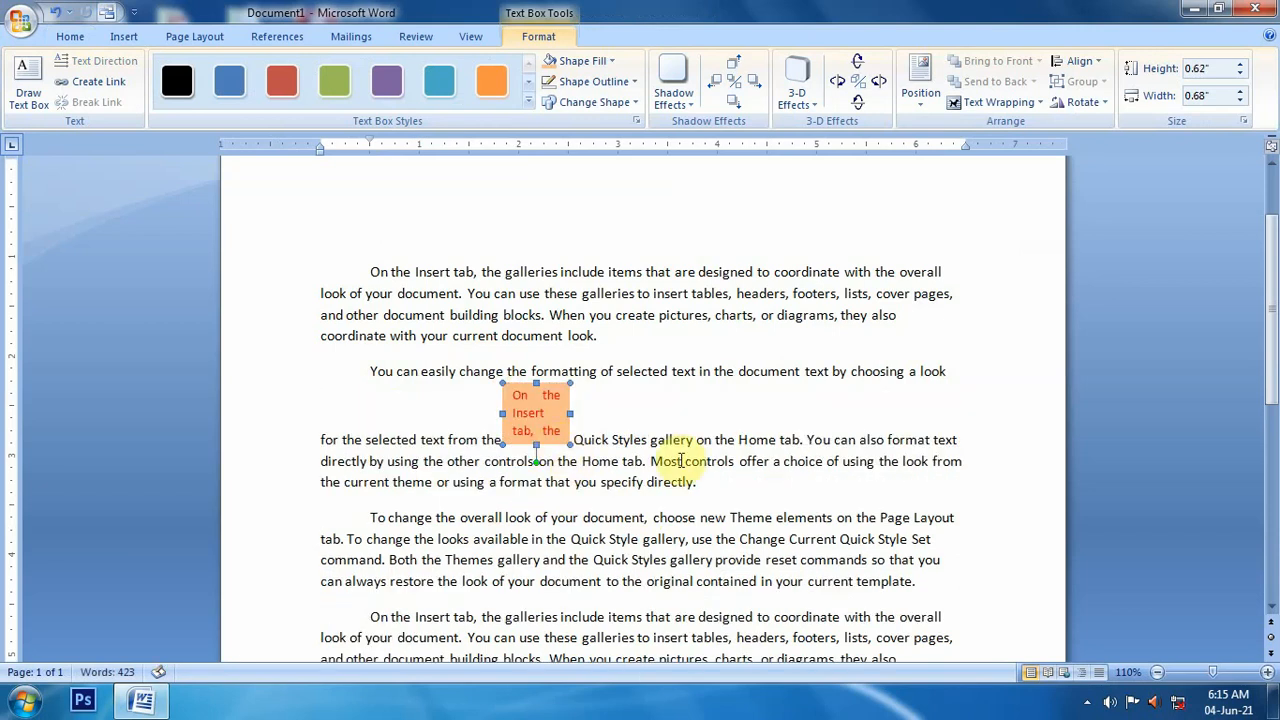
# Set the text wrapping to Square and enlarge the text box to about 0.89" by 0.97", spanning the second and third paragraphs.
pyautogui.click(995, 102)
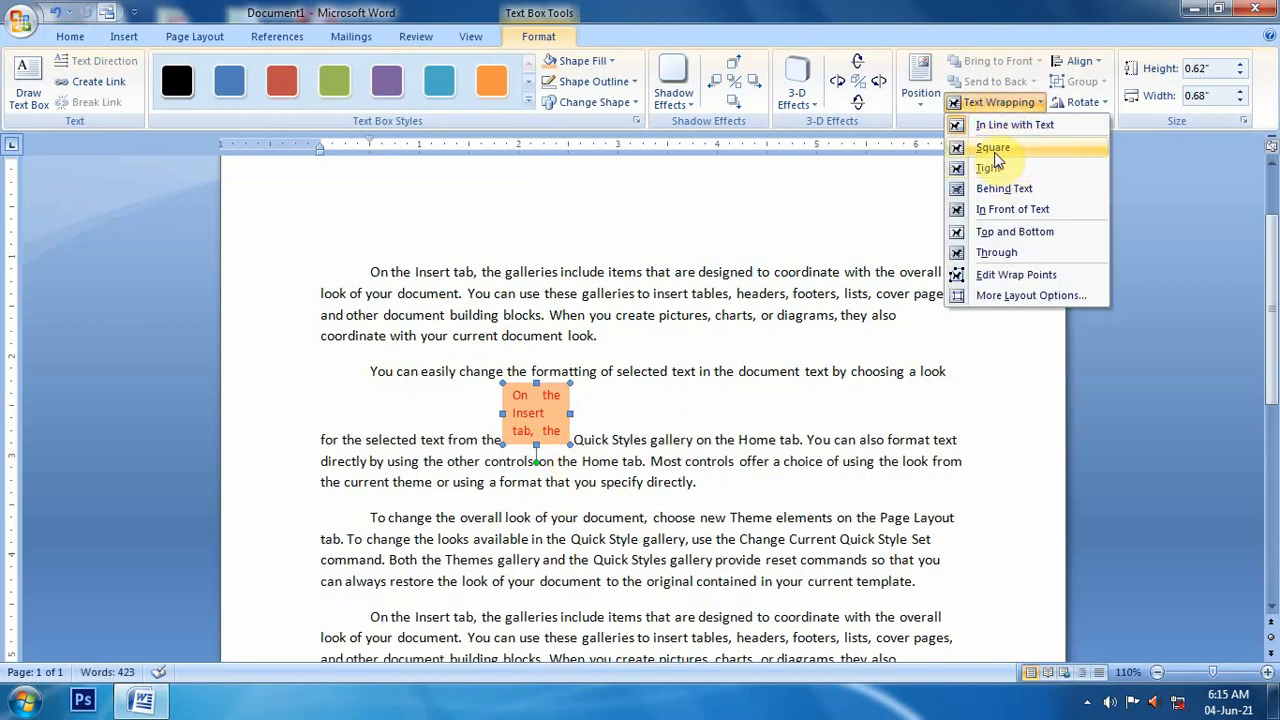
pyautogui.click(986, 246)
pyautogui.moveTo(567, 445); pyautogui.dragTo(599, 470)
pyautogui.moveTo(570, 388); pyautogui.dragTo(650, 446)
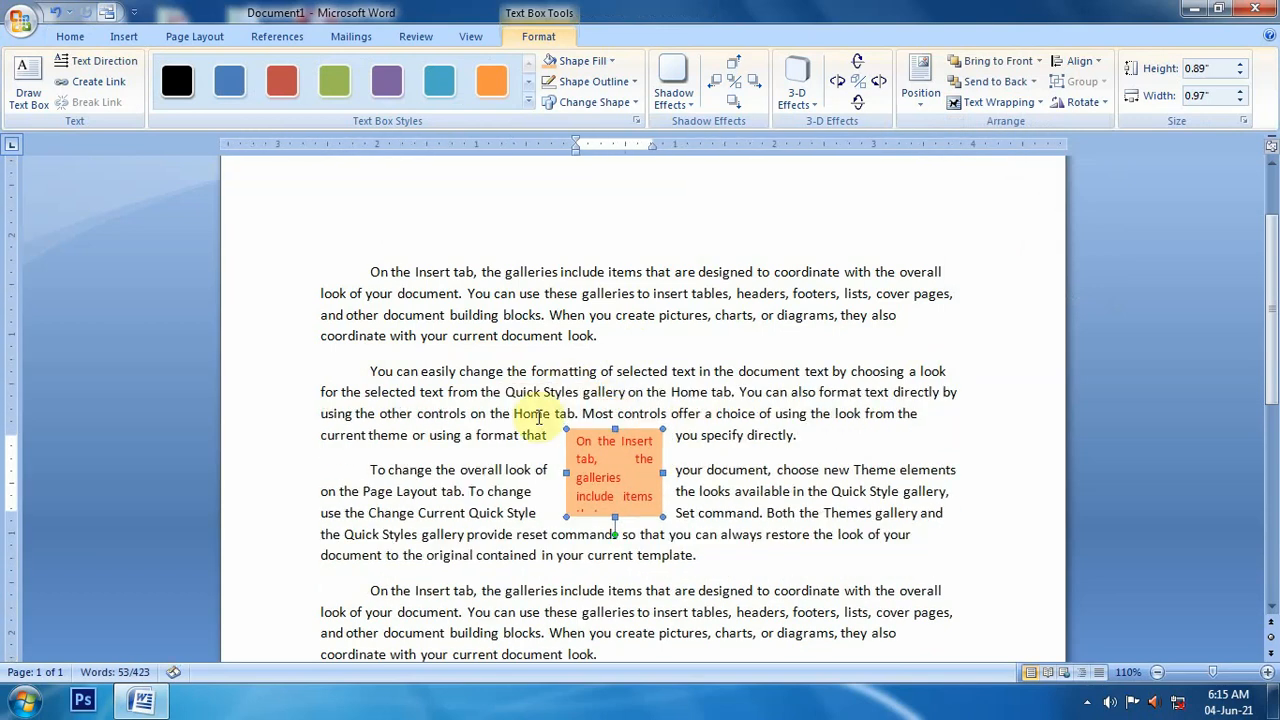
# Set the text wrapping to Tight and enlarge the text box to about 1.21" high by 1.32" wide, shifting it slightly to the right.
pyautogui.click(990, 102)
pyautogui.click(990, 168)
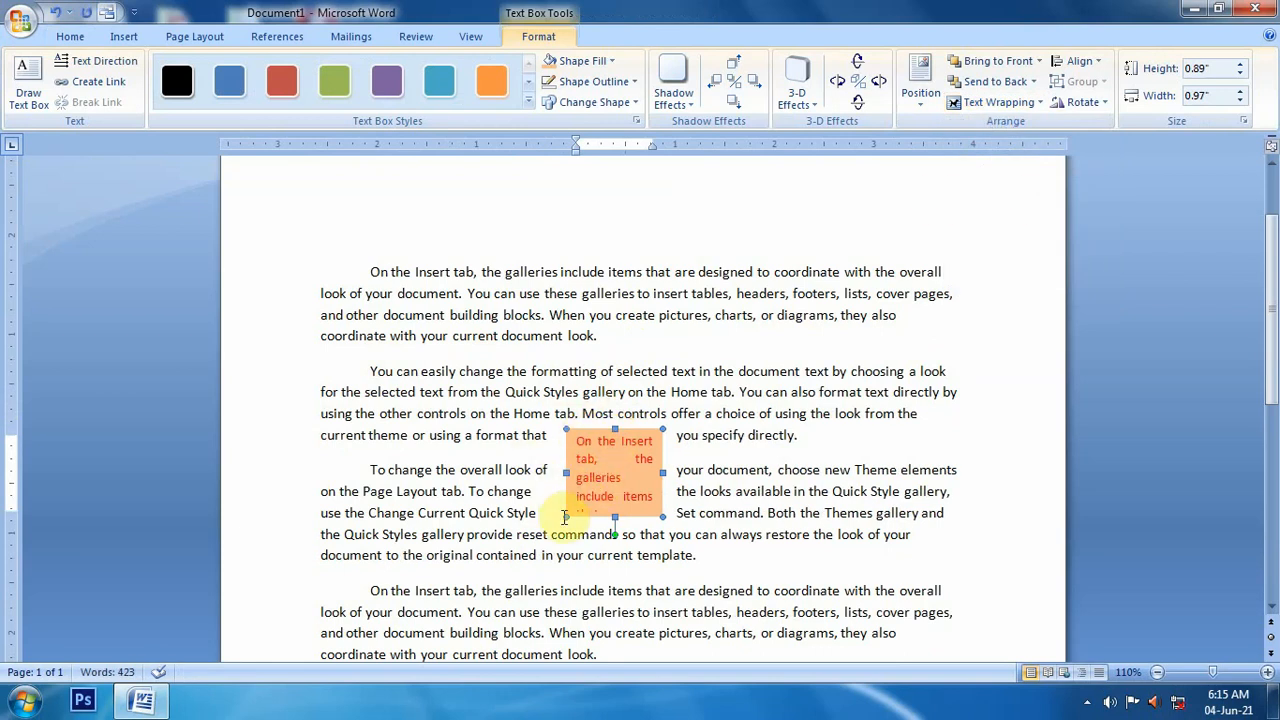
pyautogui.moveTo(541, 545); pyautogui.dragTo(538, 545)
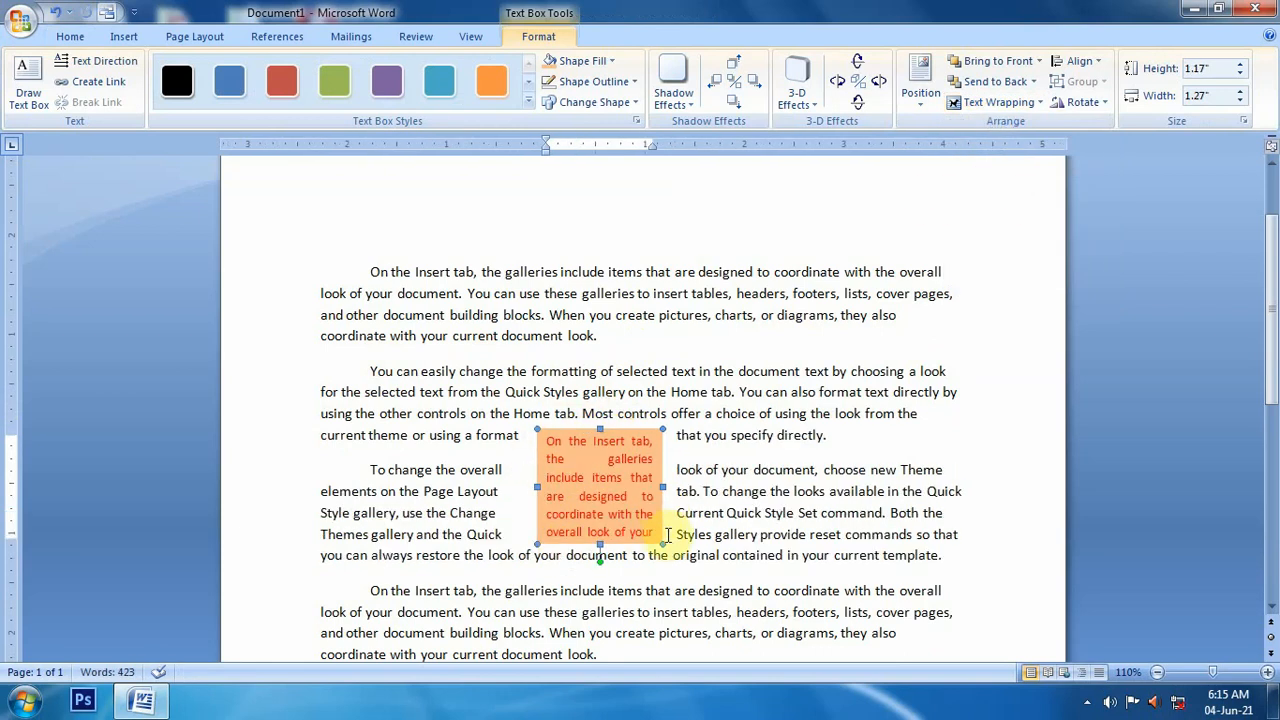
pyautogui.moveTo(661, 543); pyautogui.dragTo(667, 548)
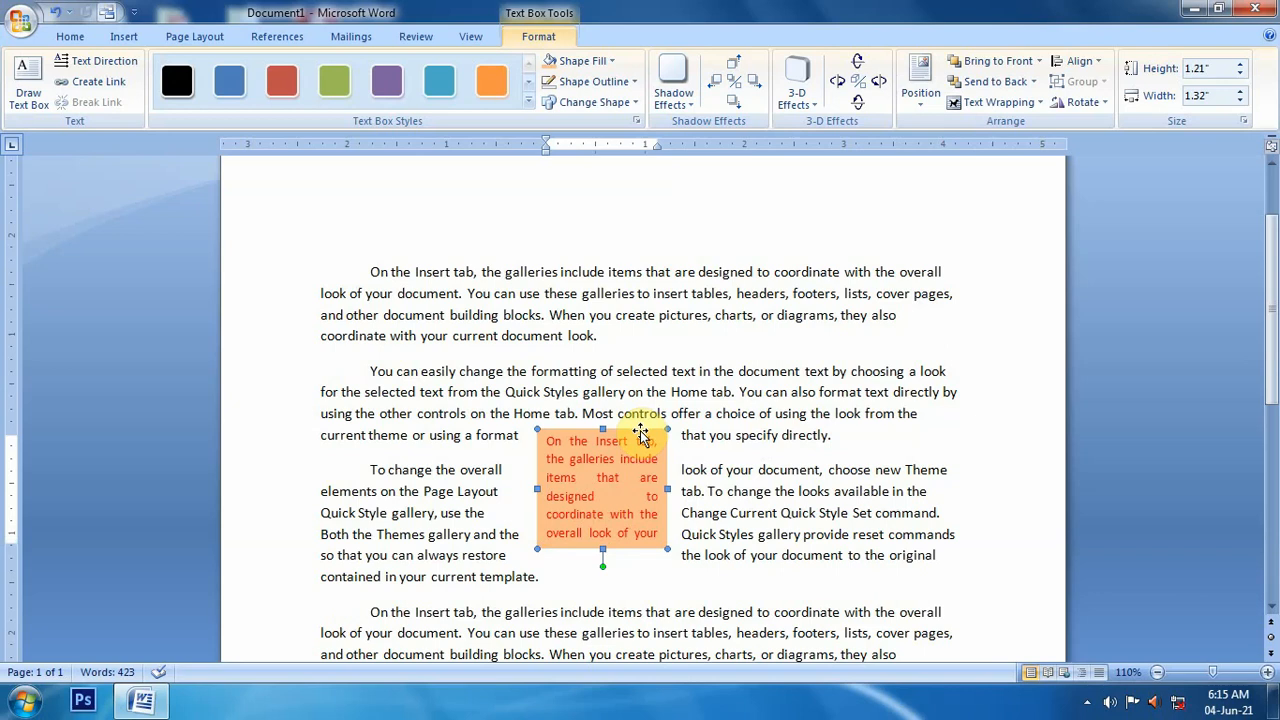
pyautogui.moveTo(667, 422); pyautogui.dragTo(668, 423)
# Place the text box behind the body text with Behind Text wrapping and select the box again.
pyautogui.click(990, 102)
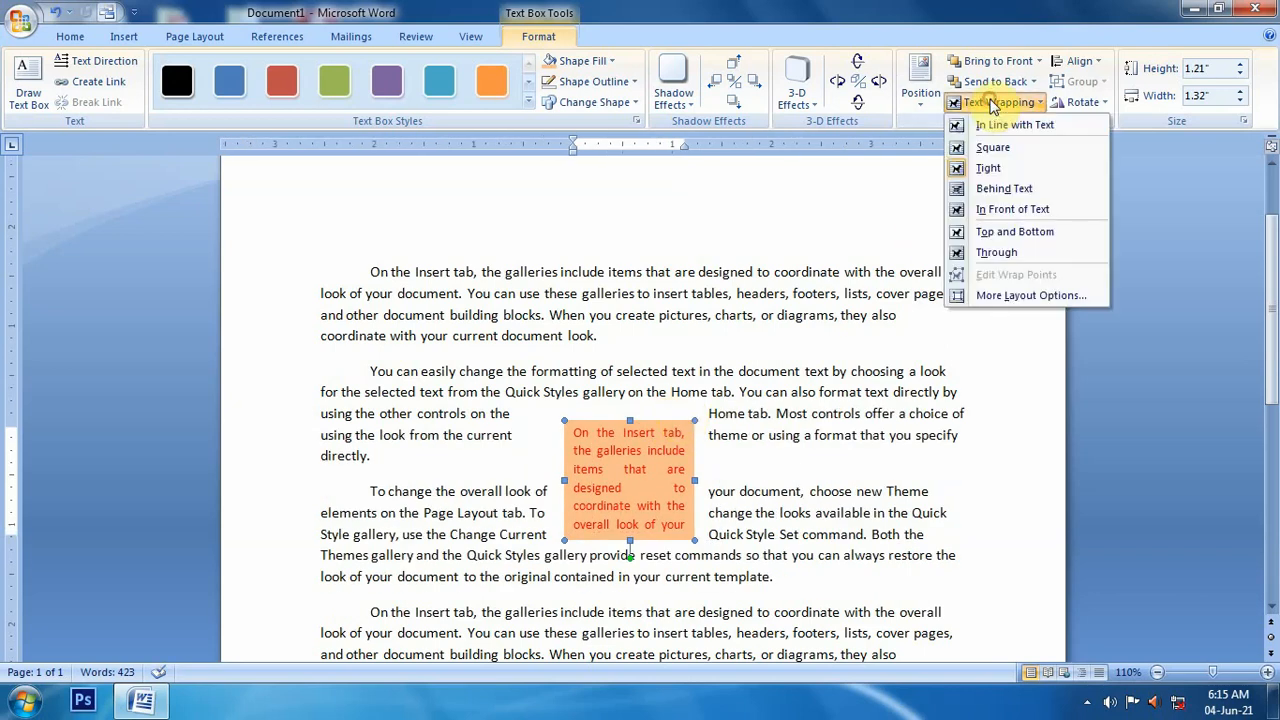
pyautogui.click(1004, 188)
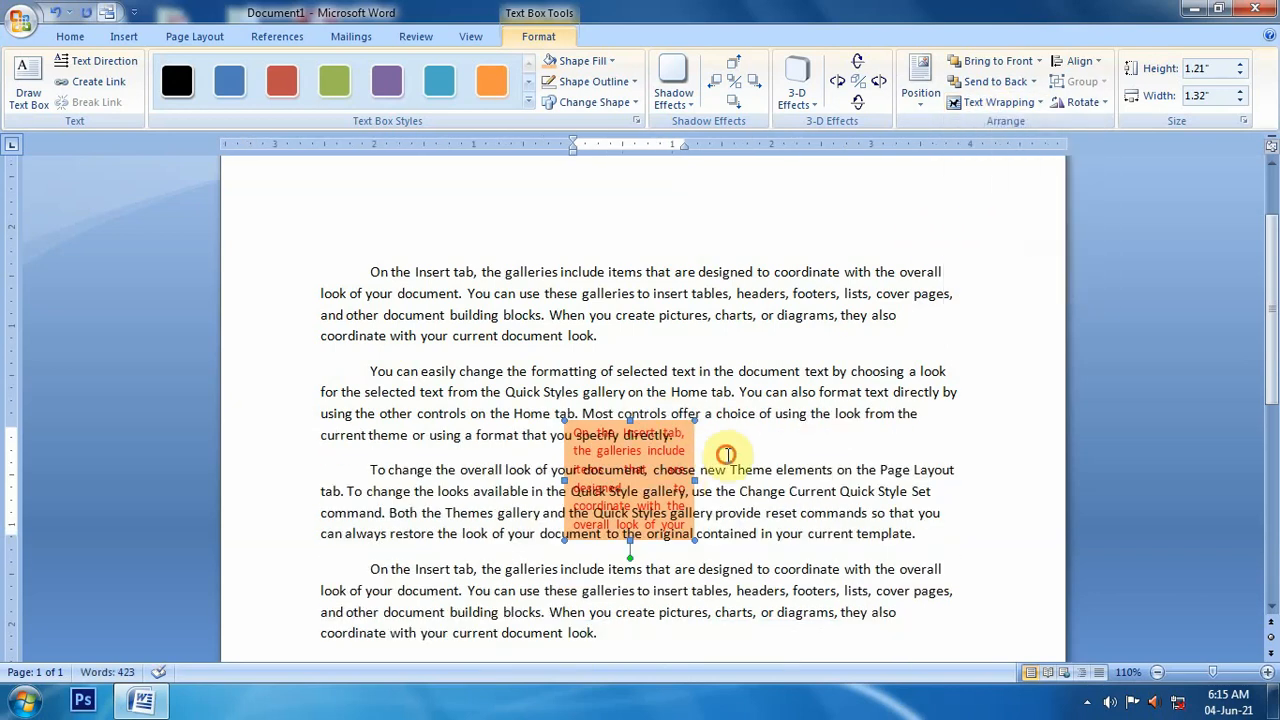
pyautogui.click(720, 463)
pyautogui.click(690, 448)
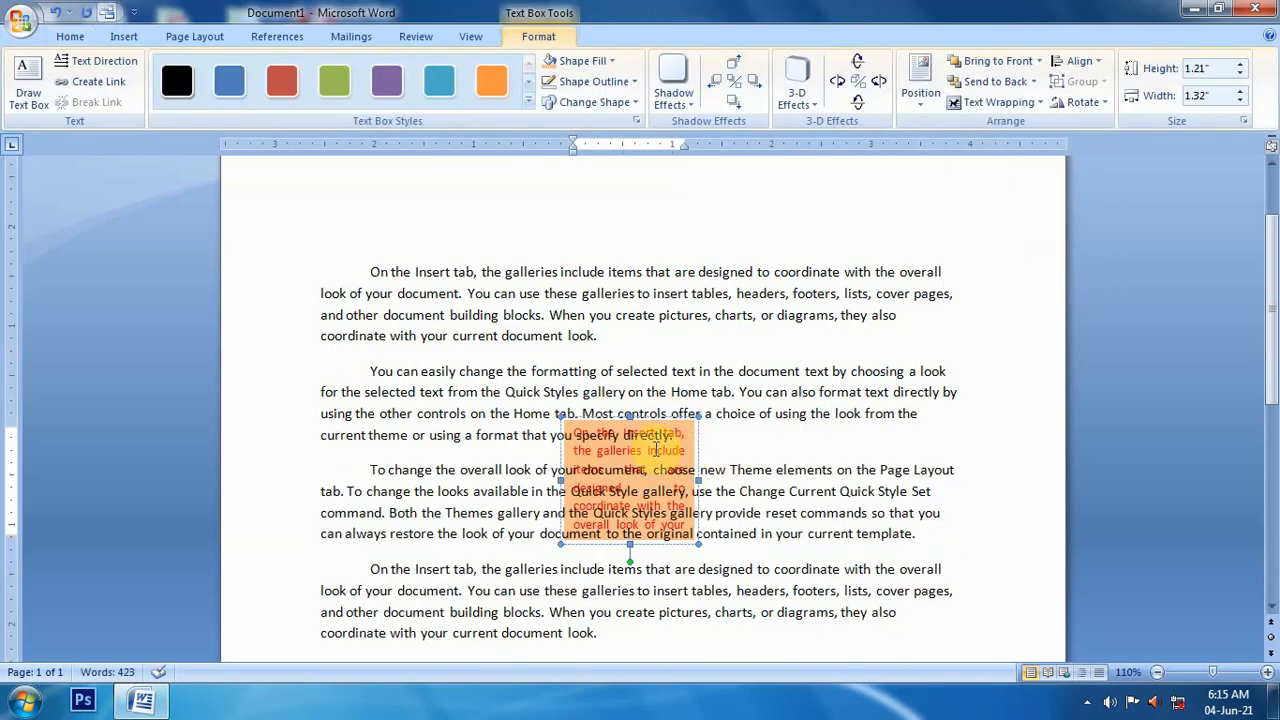
# Change the text box's wrapping to In Front of Text, deselect the box and select it again.
pyautogui.click(990, 102)
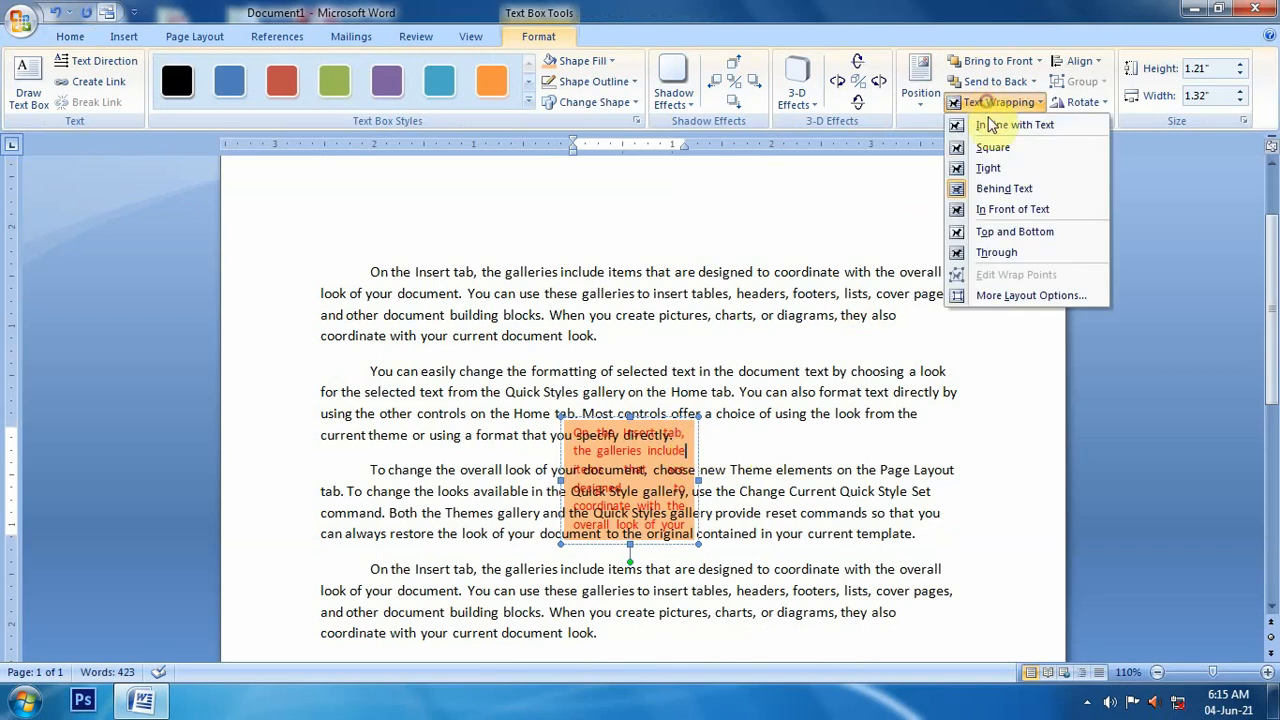
pyautogui.click(975, 210)
pyautogui.click(751, 434)
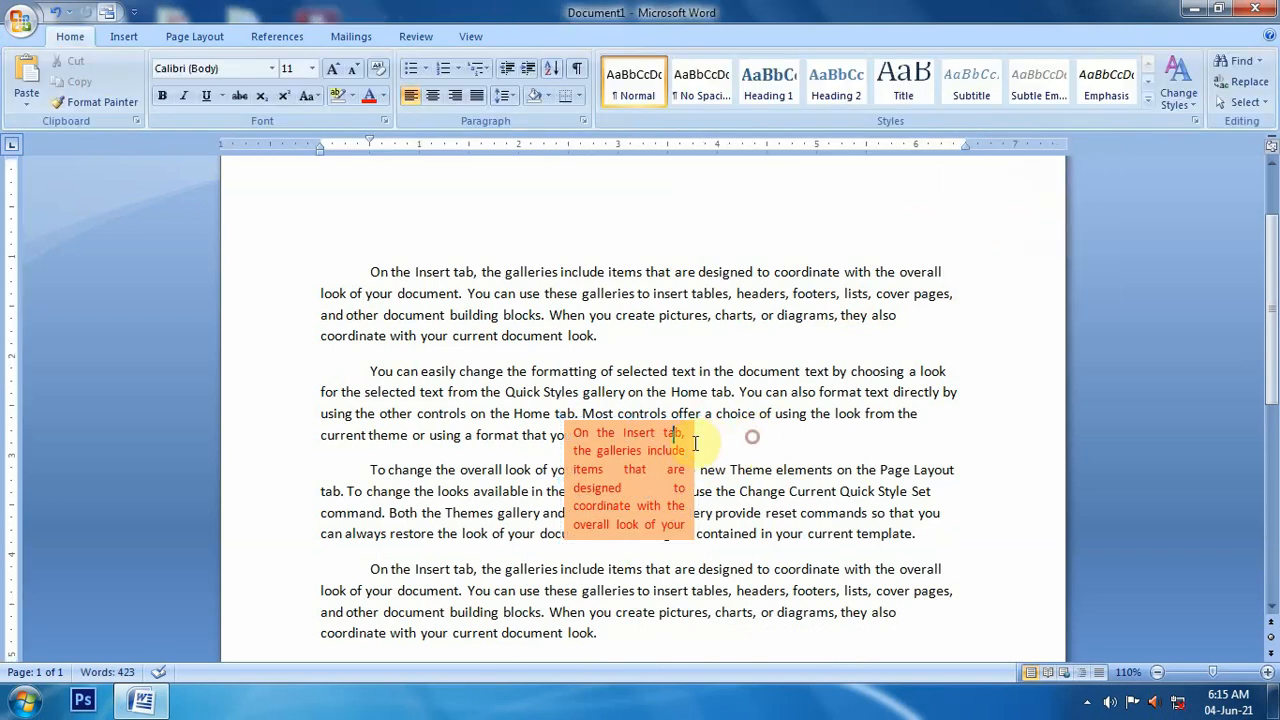
pyautogui.click(697, 437)
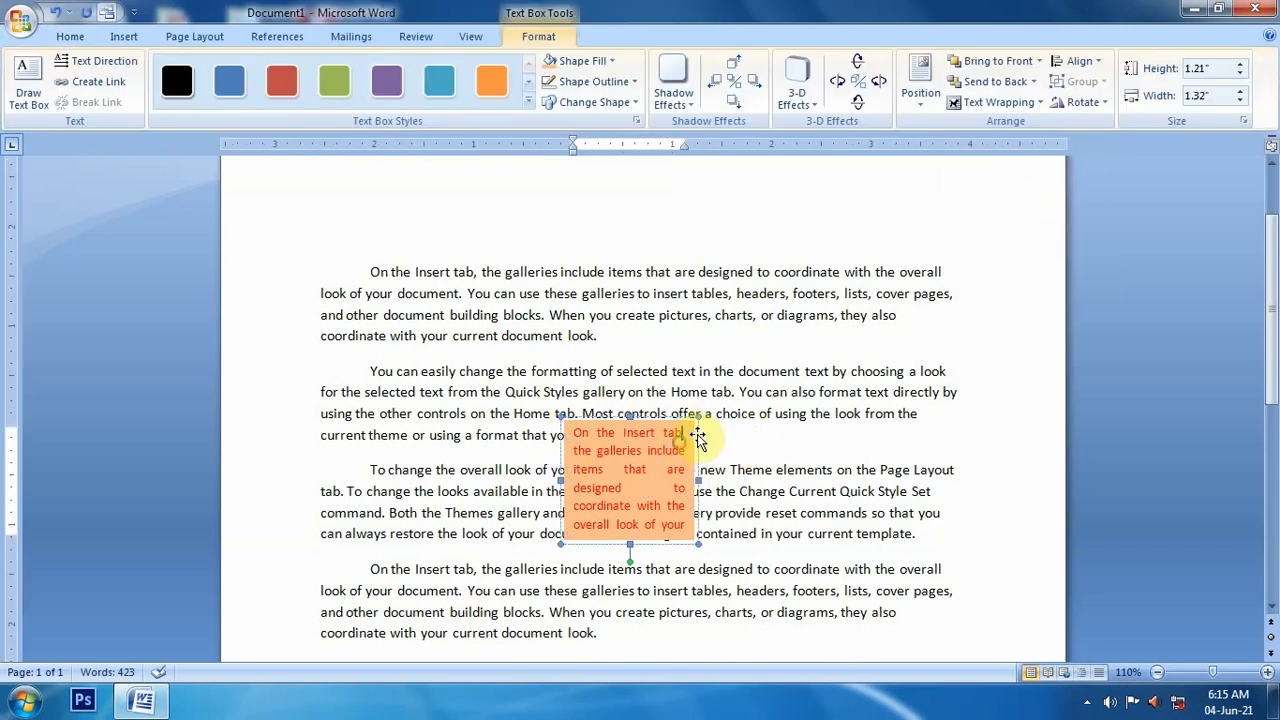
# Return the text box to Behind Text wrapping, shrink it from its lower-right corner, and try to reselect it through the body text.
pyautogui.click(990, 102)
pyautogui.click(985, 190)
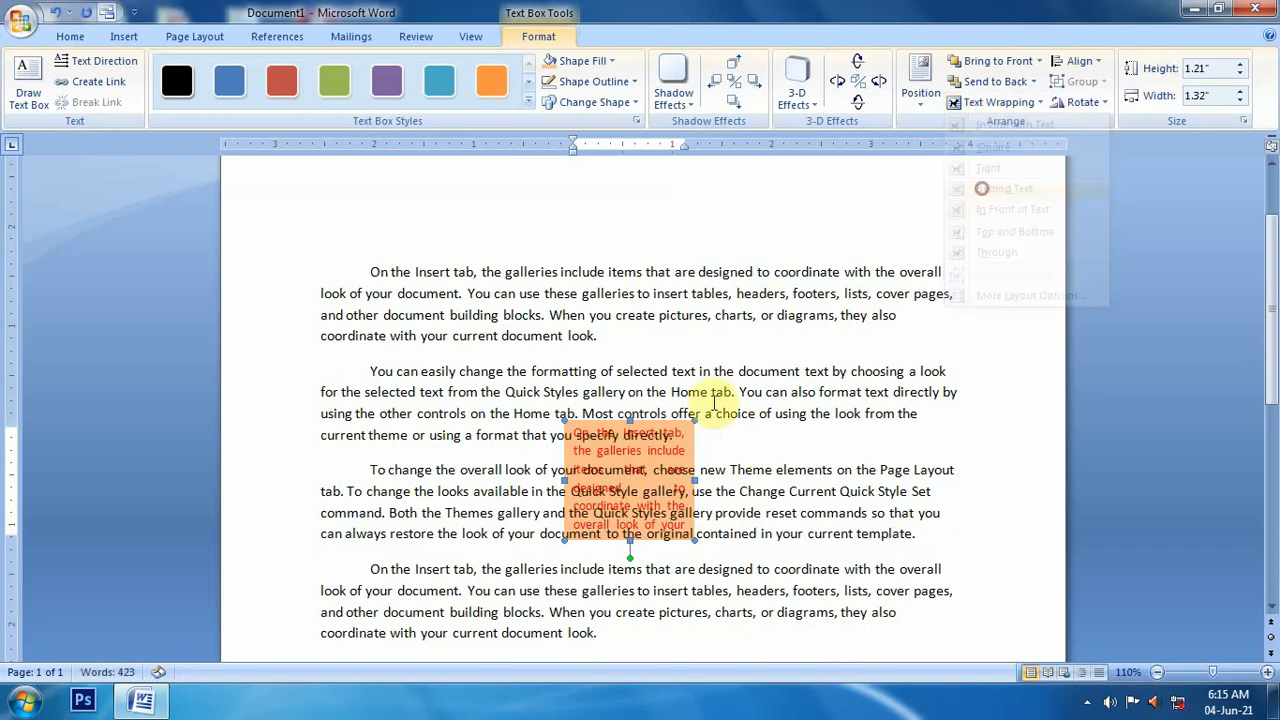
pyautogui.moveTo(697, 541); pyautogui.dragTo(637, 487)
pyautogui.click(688, 413)
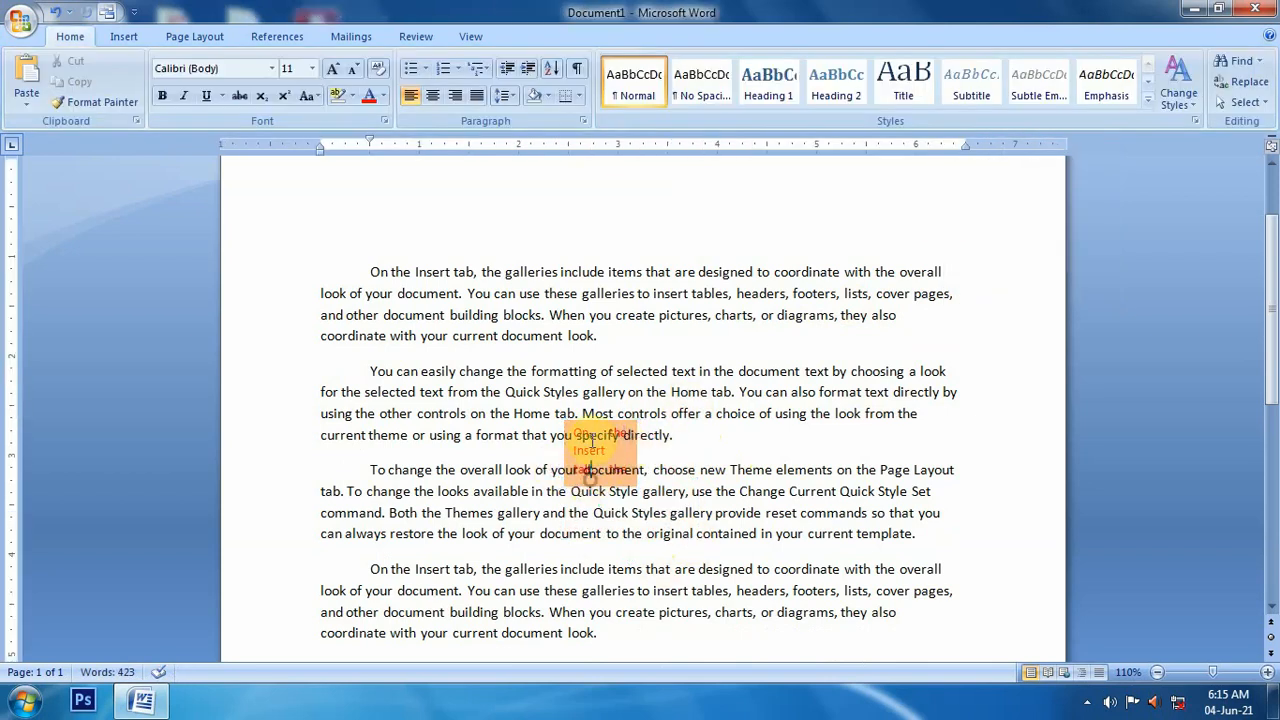
pyautogui.click(590, 437)
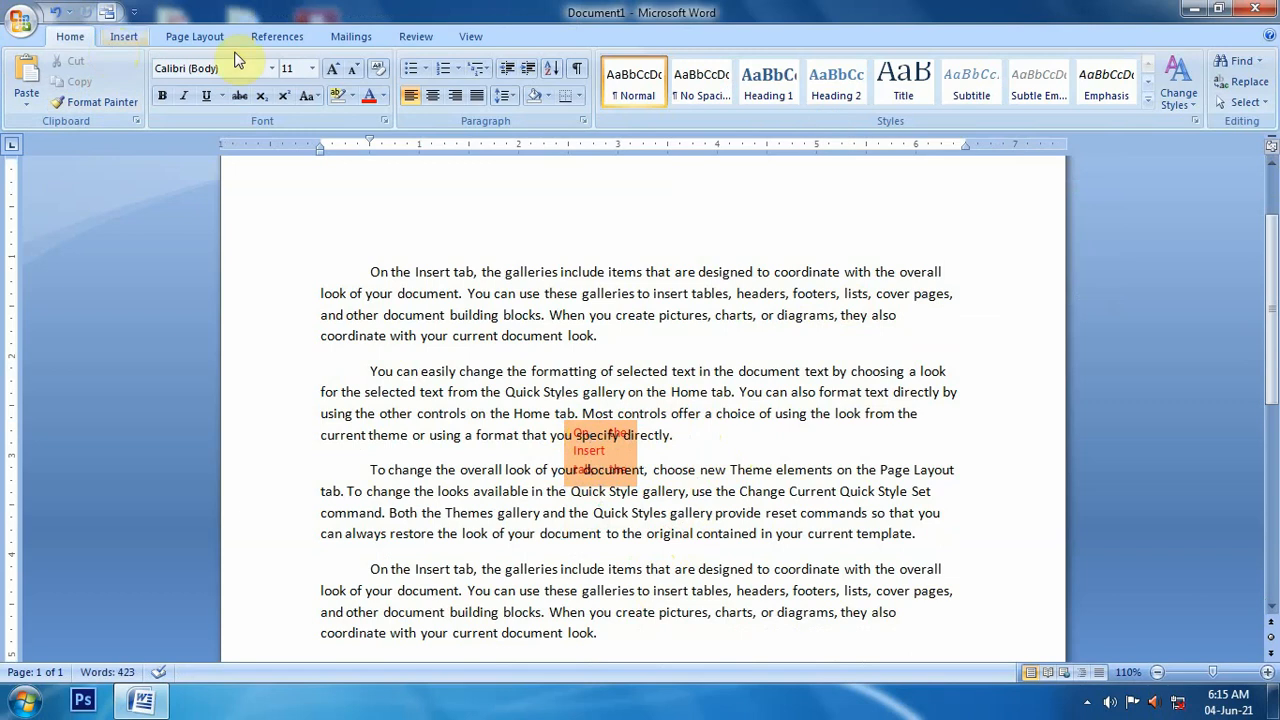
# Select the text box behind the text using Select Objects and enlarge it to about 1.01" high by 1.1" wide.
pyautogui.click(1240, 102)
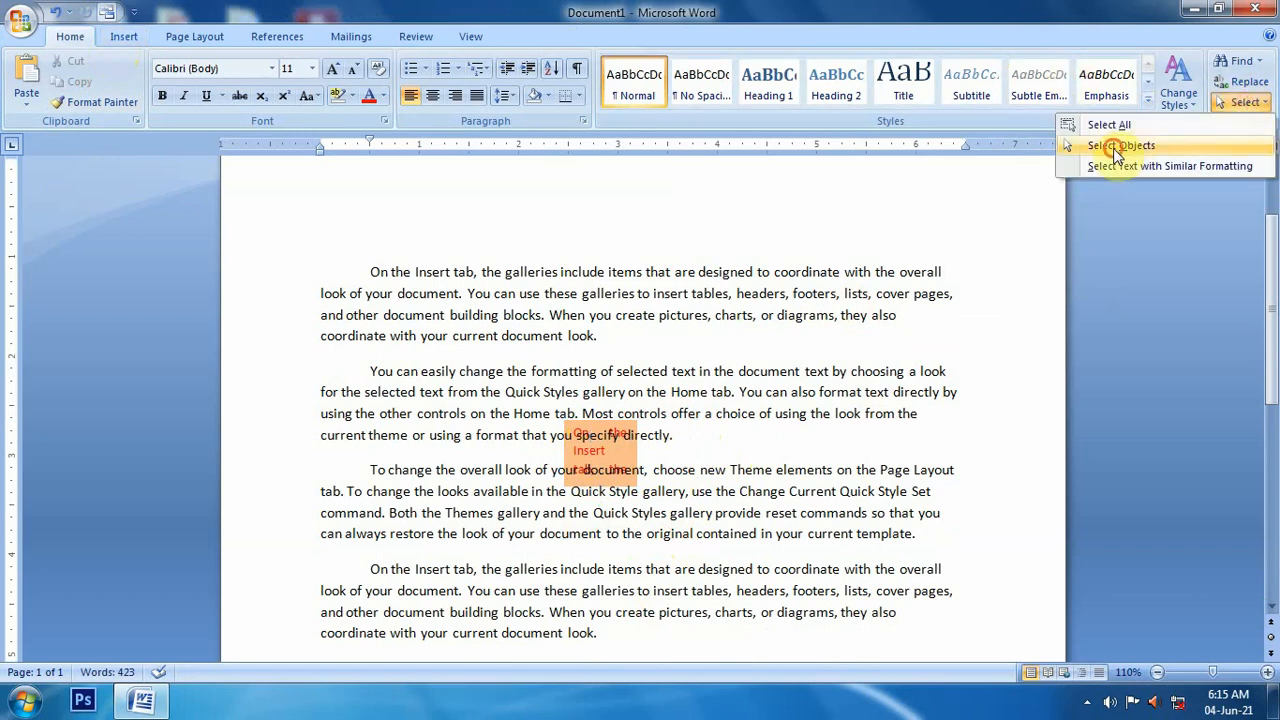
pyautogui.click(1115, 150)
pyautogui.click(610, 460)
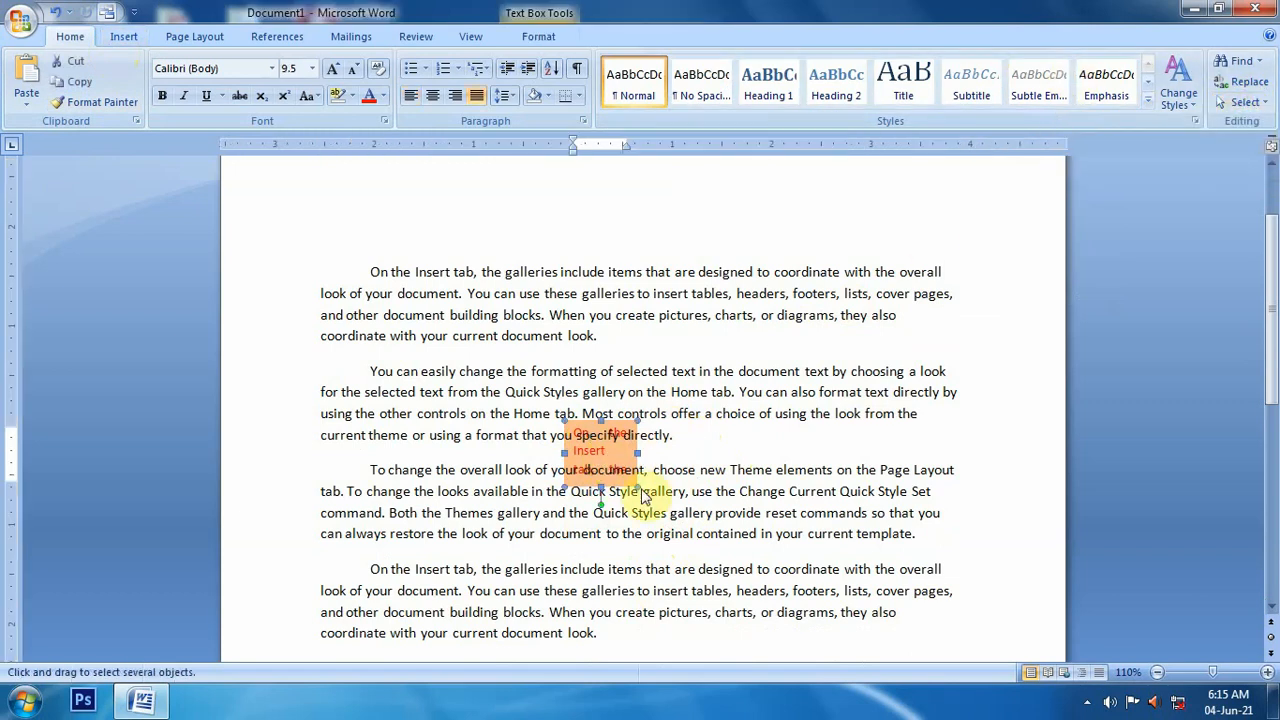
pyautogui.moveTo(635, 487); pyautogui.dragTo(673, 520)
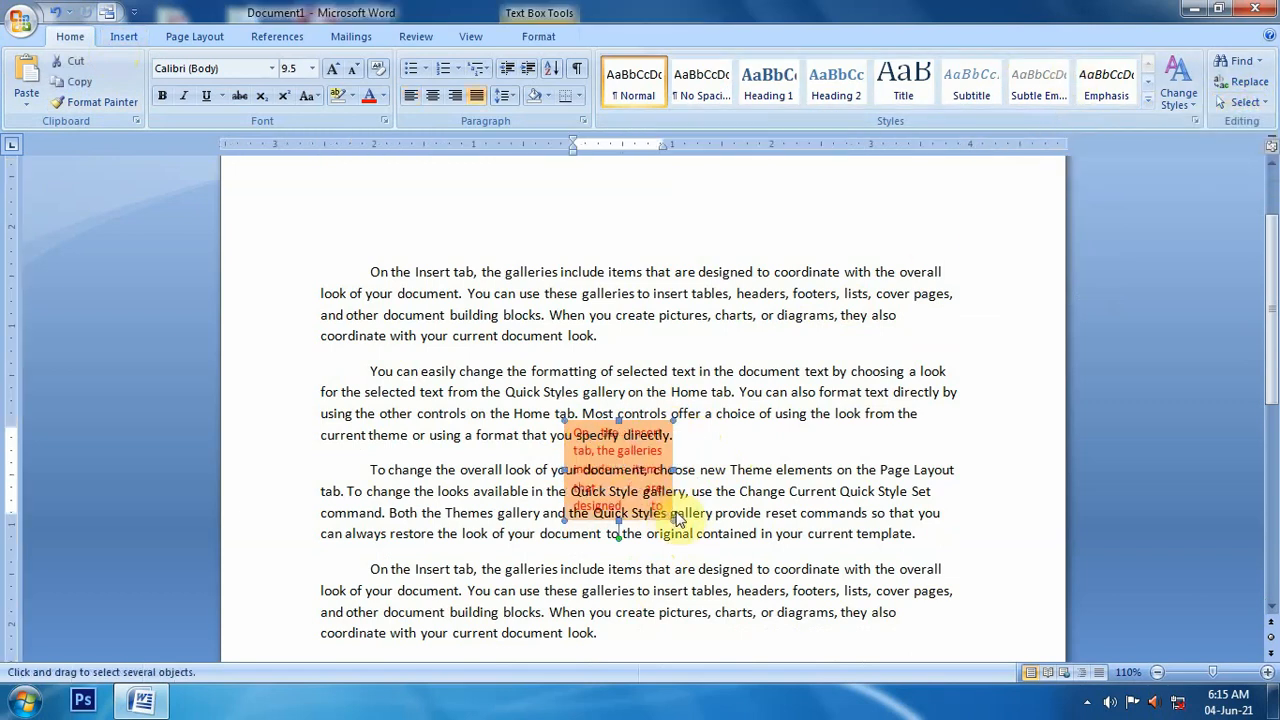
# Set the text wrapping to In Front of Text and enlarge the box to about 1.43" by 1.56", shifting it slightly up and left.
pyautogui.click(545, 14)
pyautogui.click(995, 102)
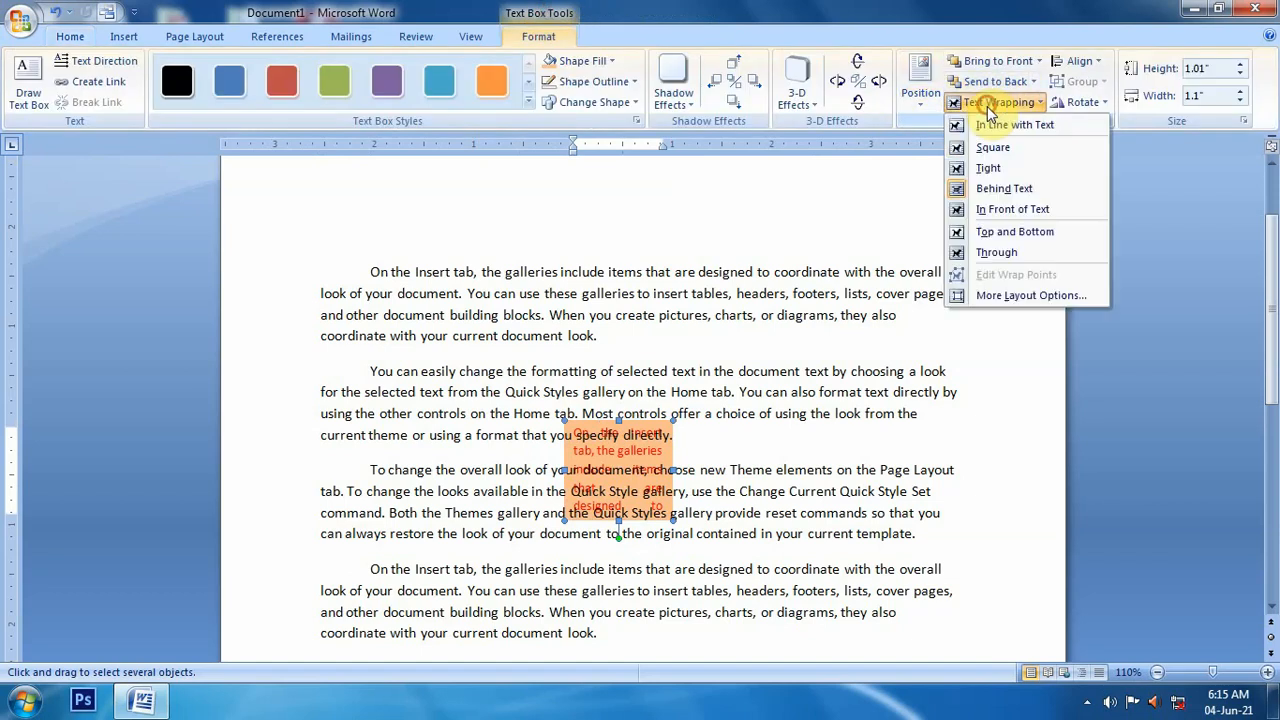
pyautogui.click(986, 218)
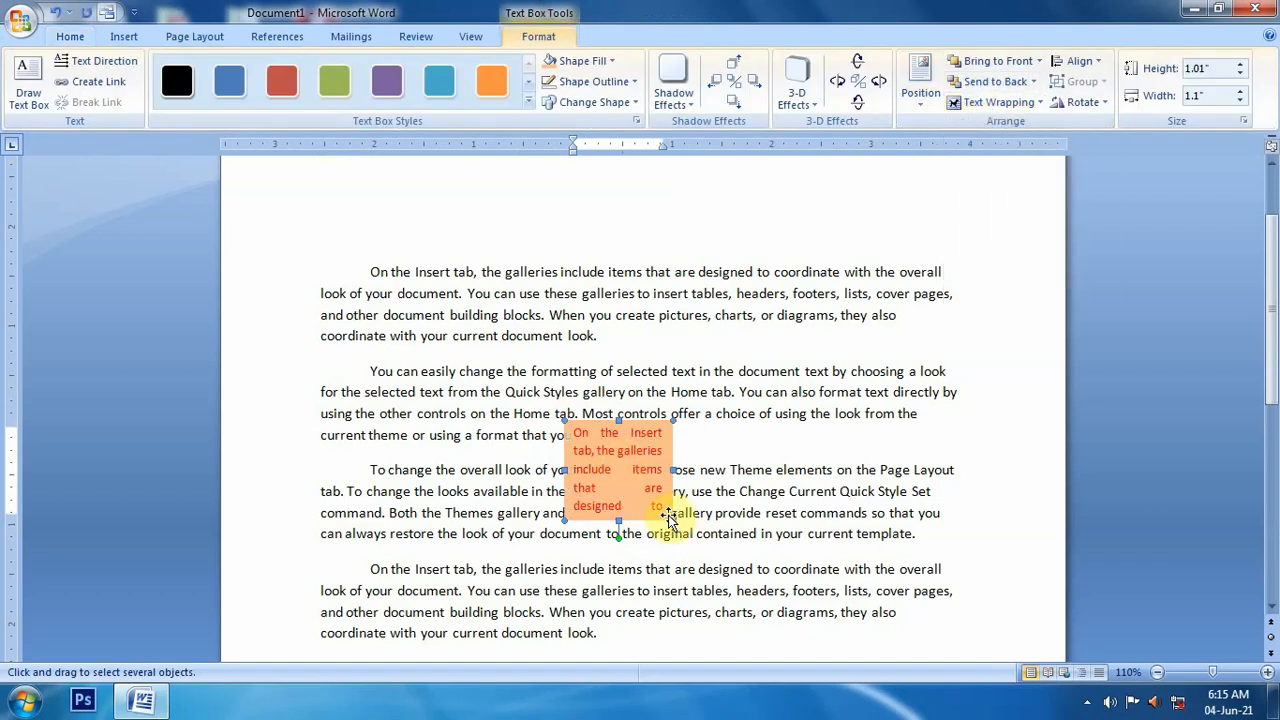
pyautogui.moveTo(690, 543); pyautogui.dragTo(719, 563)
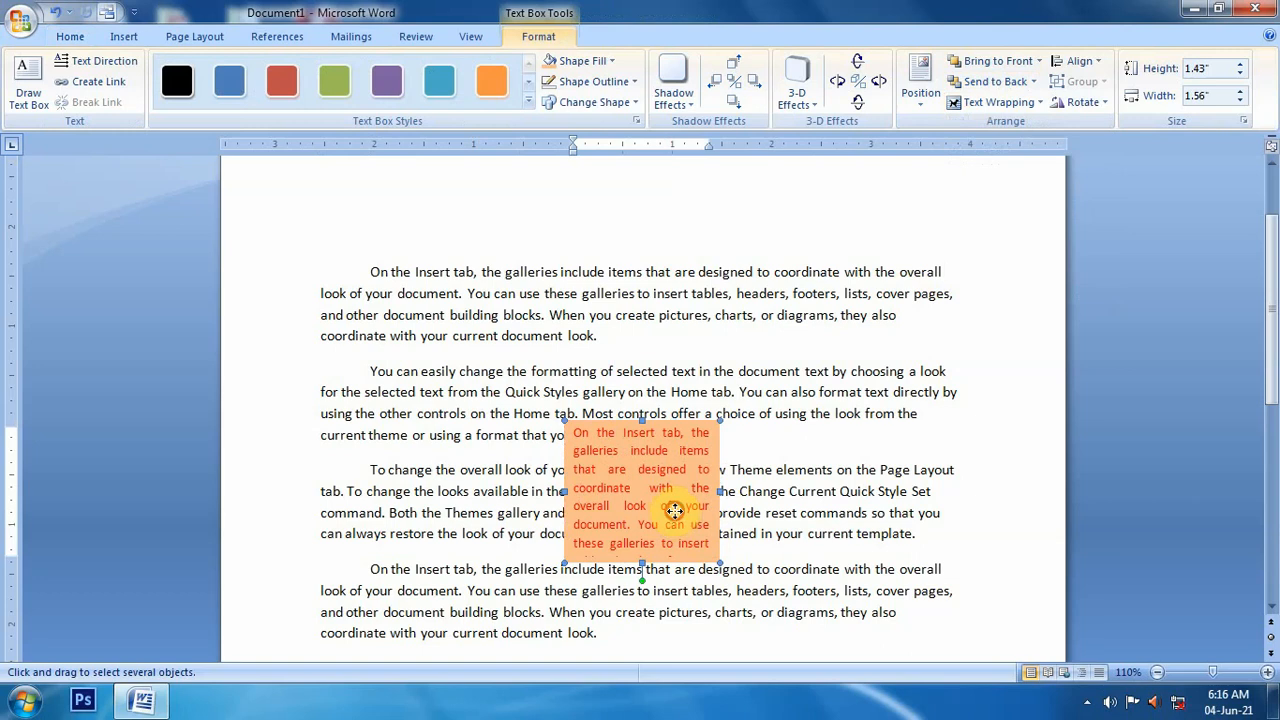
pyautogui.moveTo(675, 511); pyautogui.dragTo(651, 486)
# Apply Top and Bottom wrapping to the text box and move it down within the second paragraph, above its last line.
pyautogui.click(995, 102)
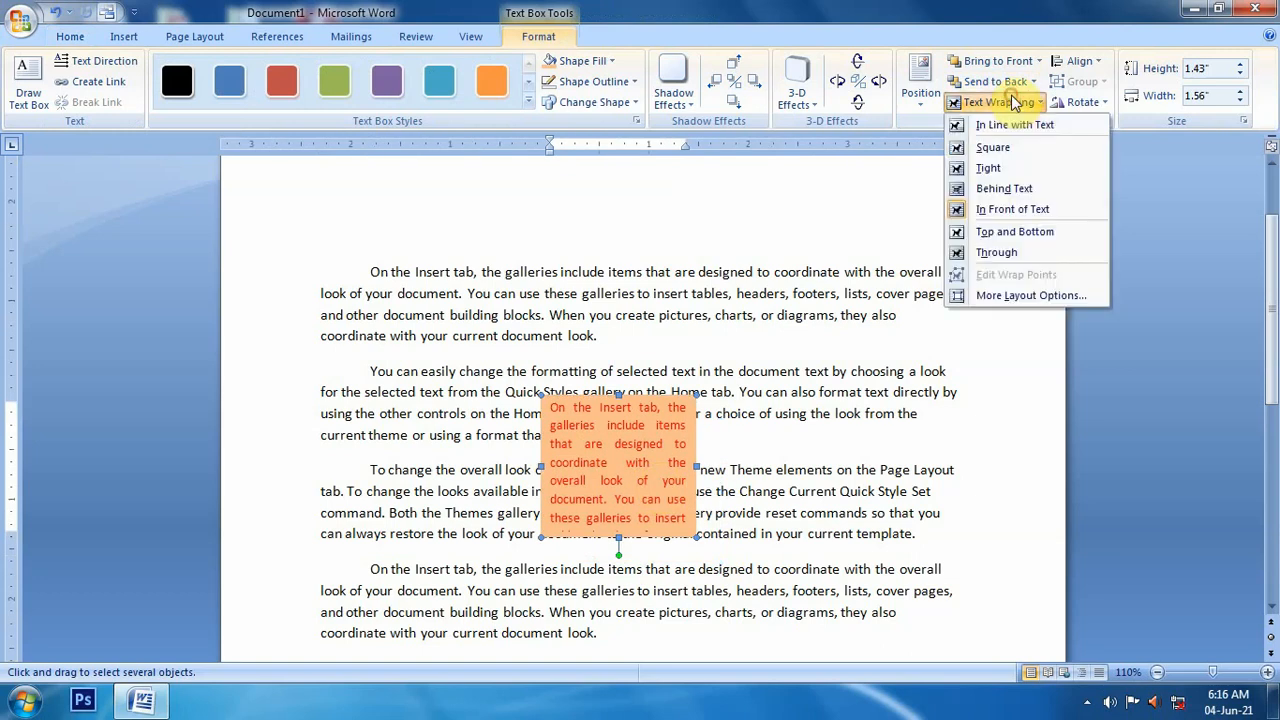
pyautogui.click(1000, 235)
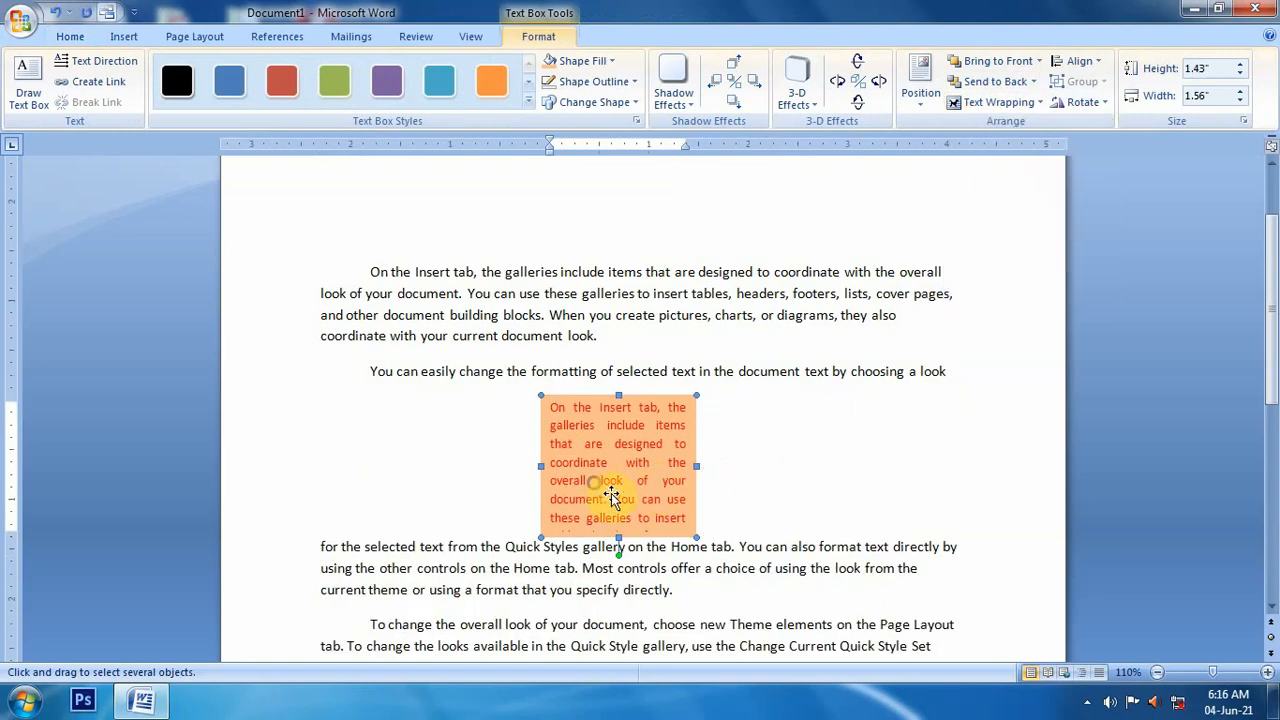
pyautogui.moveTo(651, 514)
pyautogui.mouseDown()
pyautogui.moveTo(651, 494)
pyautogui.moveTo(630, 516)
pyautogui.mouseUp()
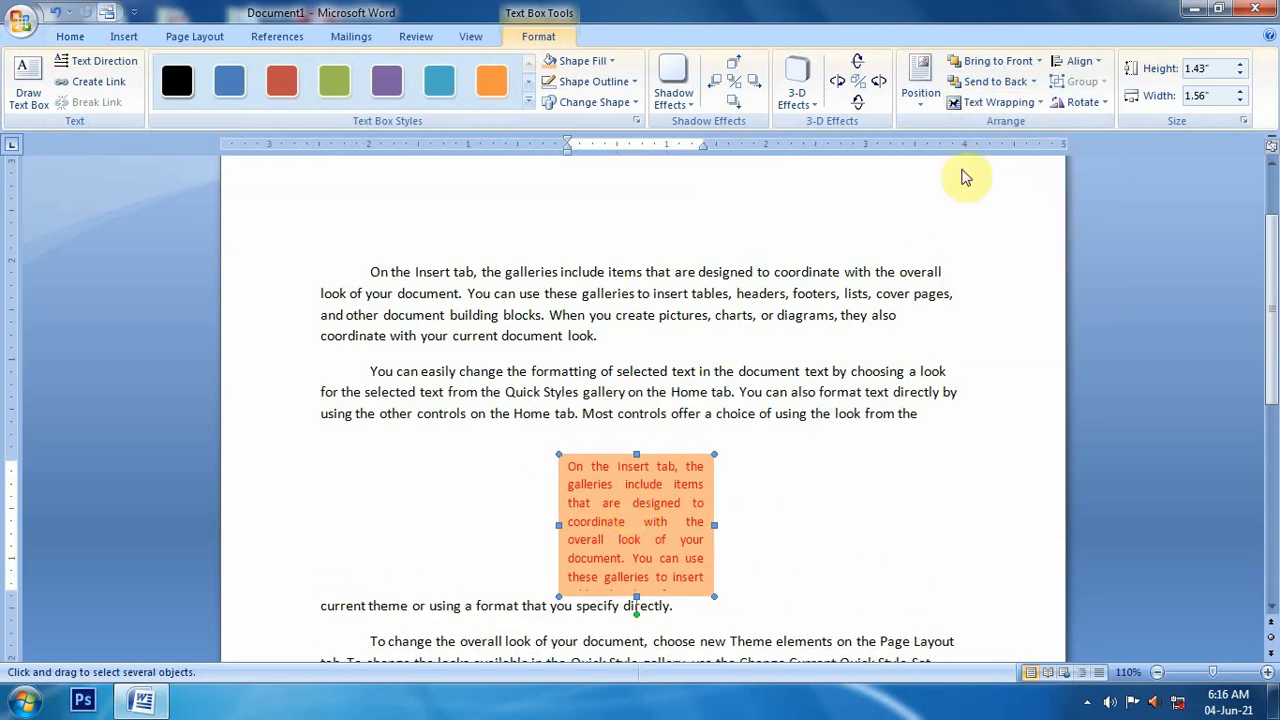
# Set the text box's wrapping to Through and reposition it across the end of the second paragraph and the third paragraph.
pyautogui.click(996, 103)
pyautogui.click(994, 252)
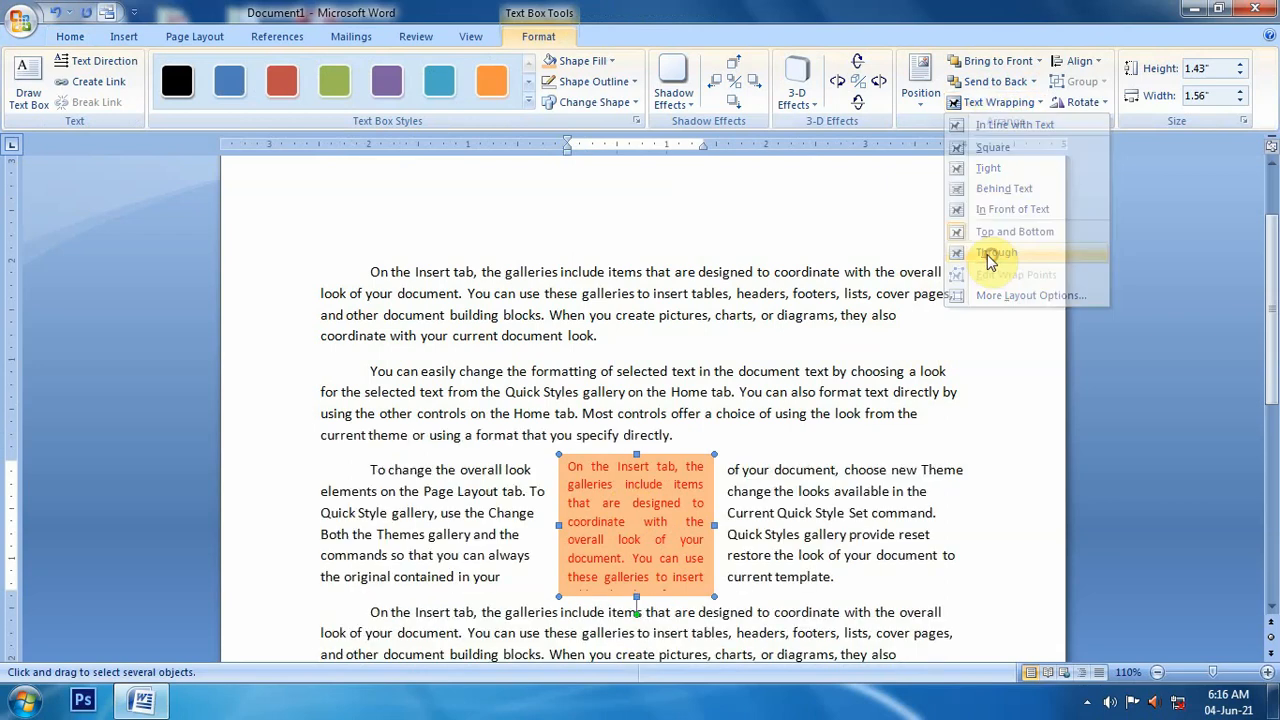
pyautogui.moveTo(585, 503); pyautogui.dragTo(566, 483)
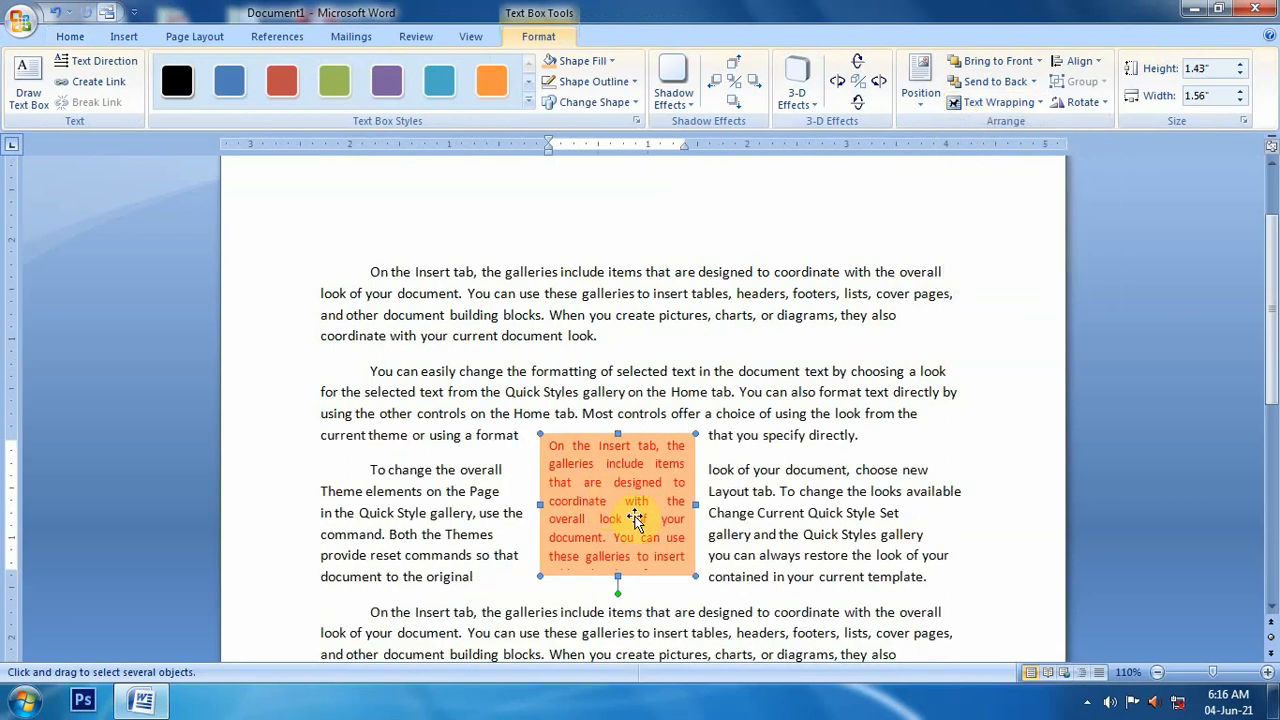
pyautogui.click(996, 103)
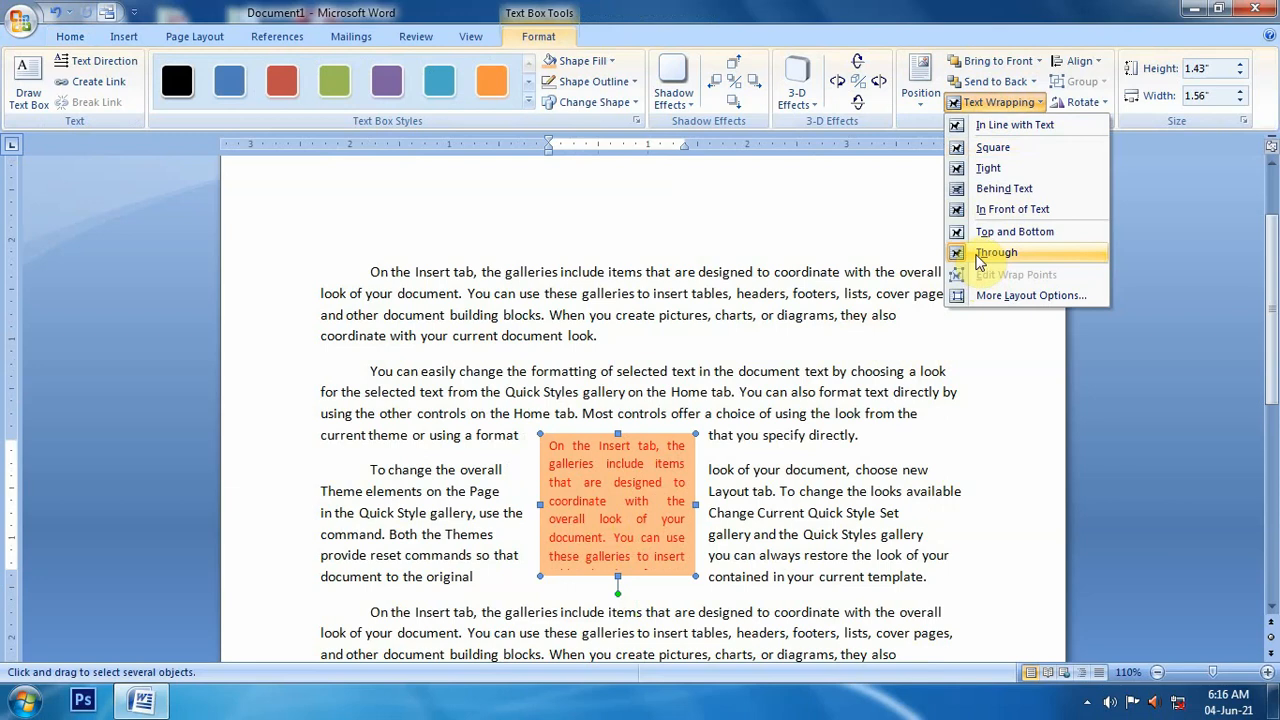
pyautogui.click(651, 497)
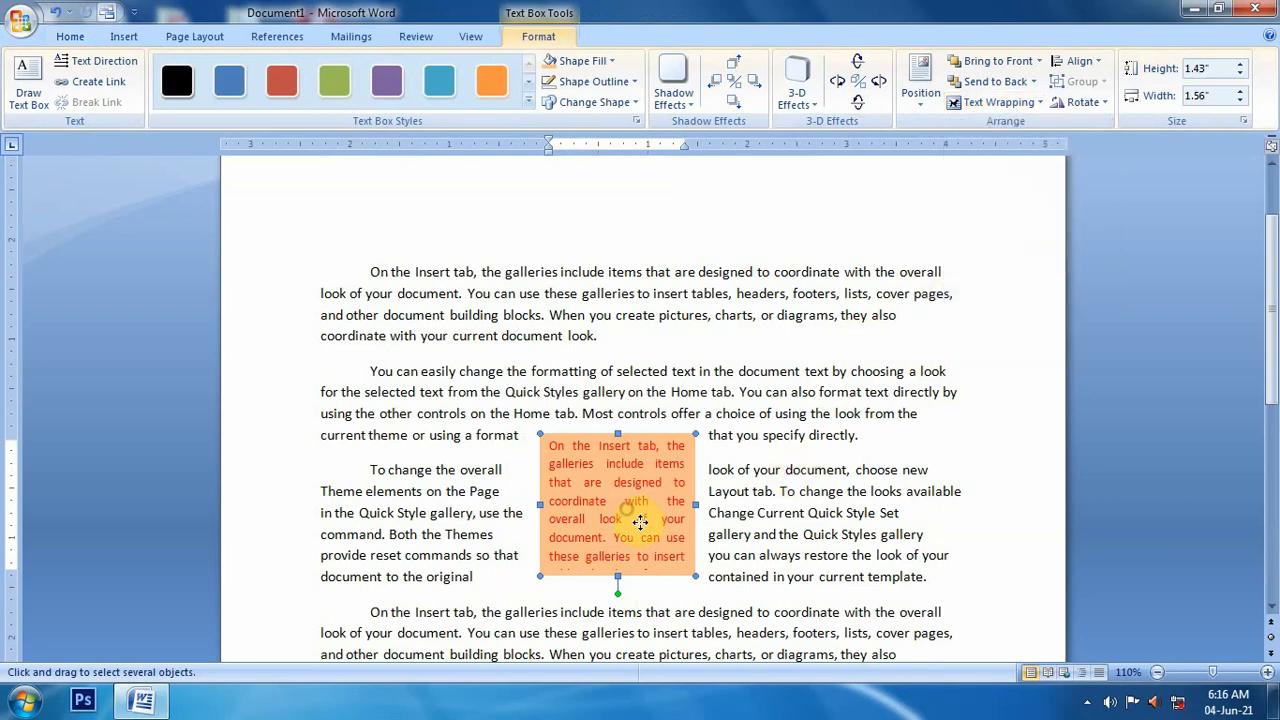
pyautogui.moveTo(628, 509)
pyautogui.mouseDown()
pyautogui.moveTo(640, 523)
pyautogui.moveTo(631, 510)
pyautogui.mouseUp()
# Compare wrapping layouts on the text box by alternating between Top and Bottom, Square and Through.
pyautogui.click(996, 102)
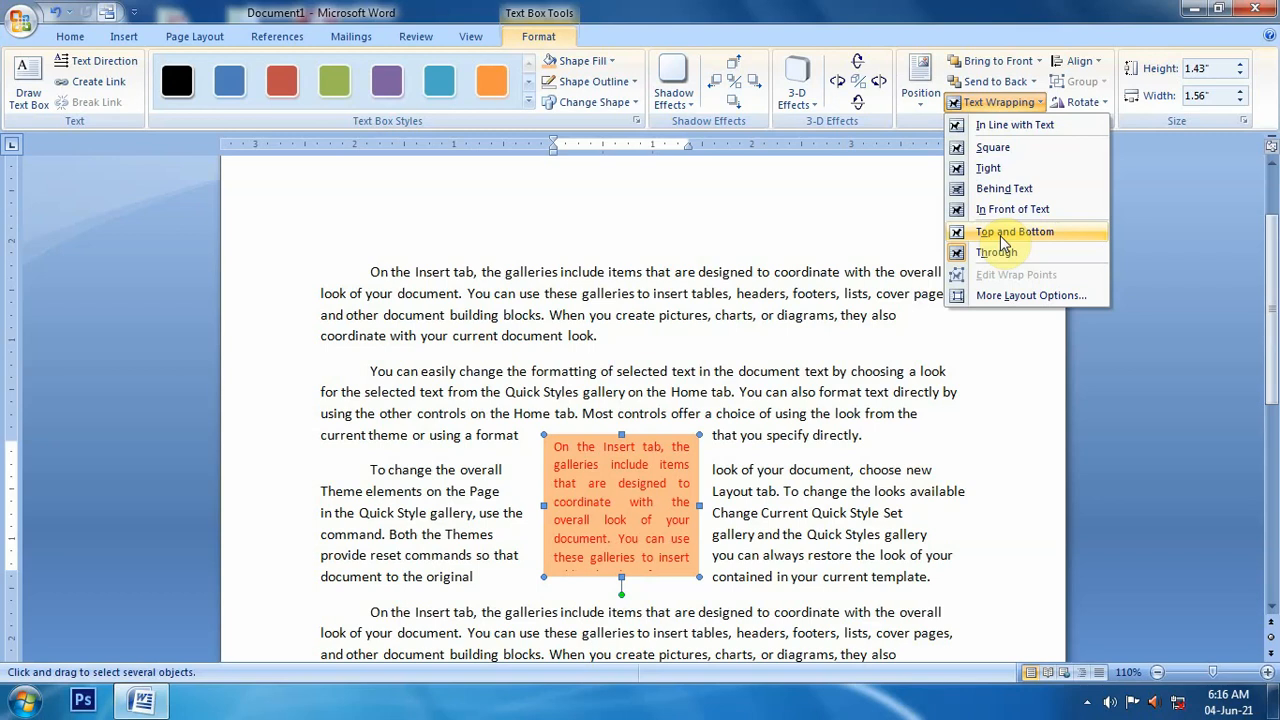
pyautogui.click(1002, 232)
pyautogui.click(993, 103)
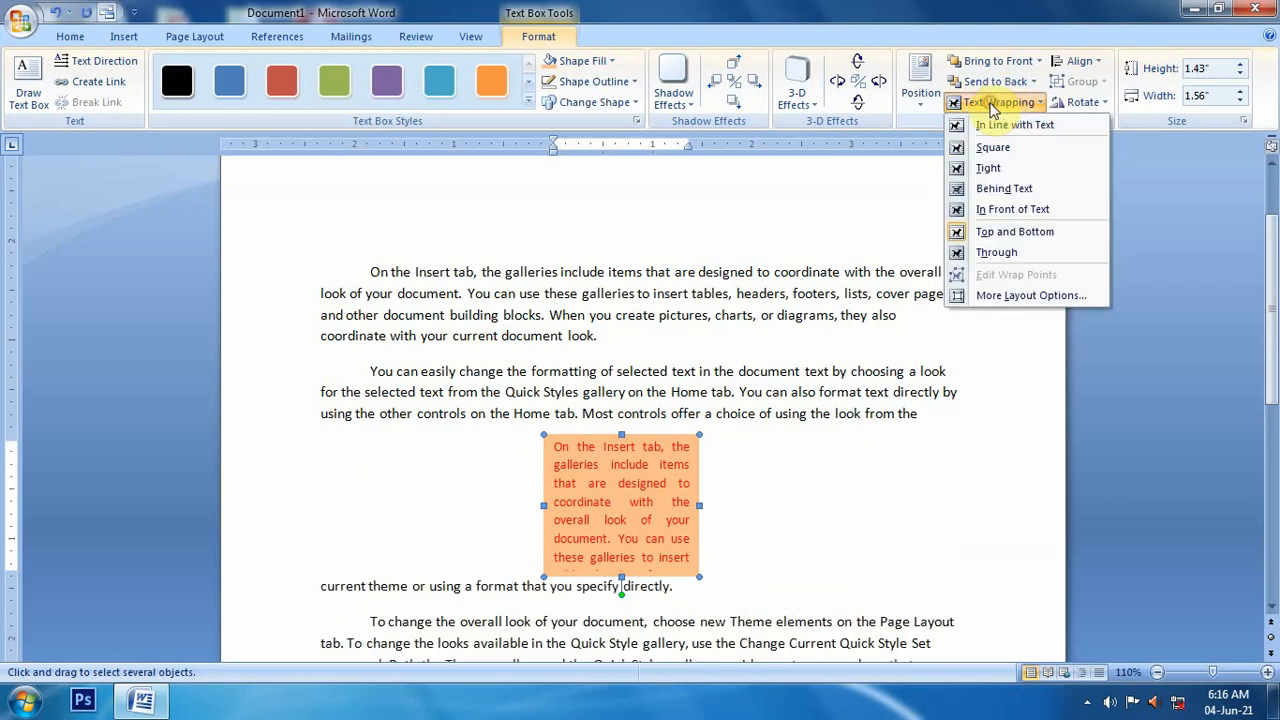
pyautogui.click(994, 147)
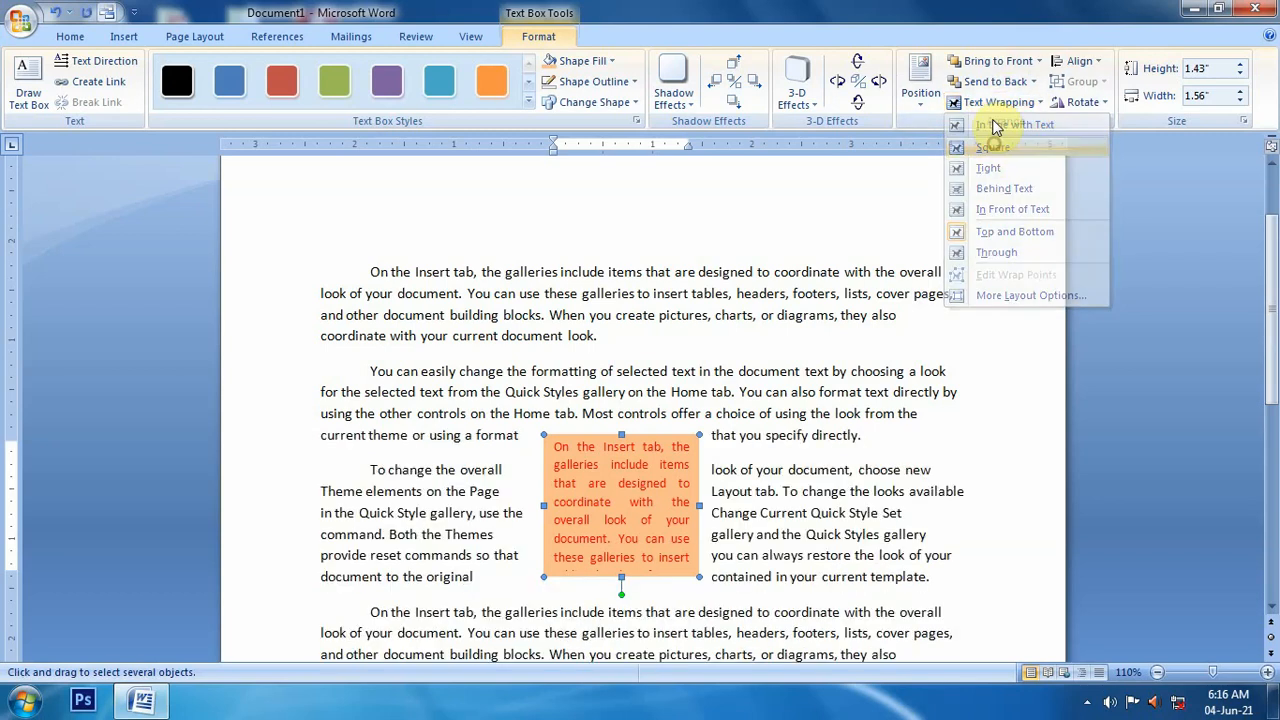
pyautogui.click(996, 103)
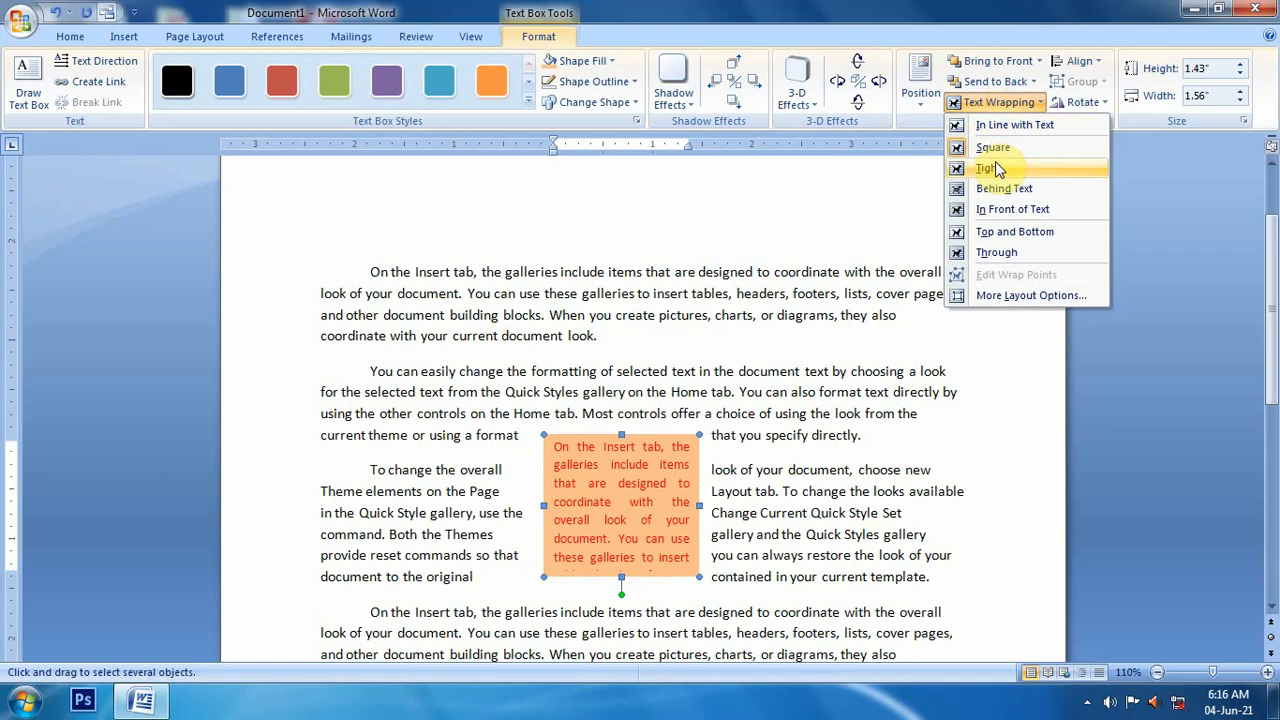
pyautogui.click(1003, 231)
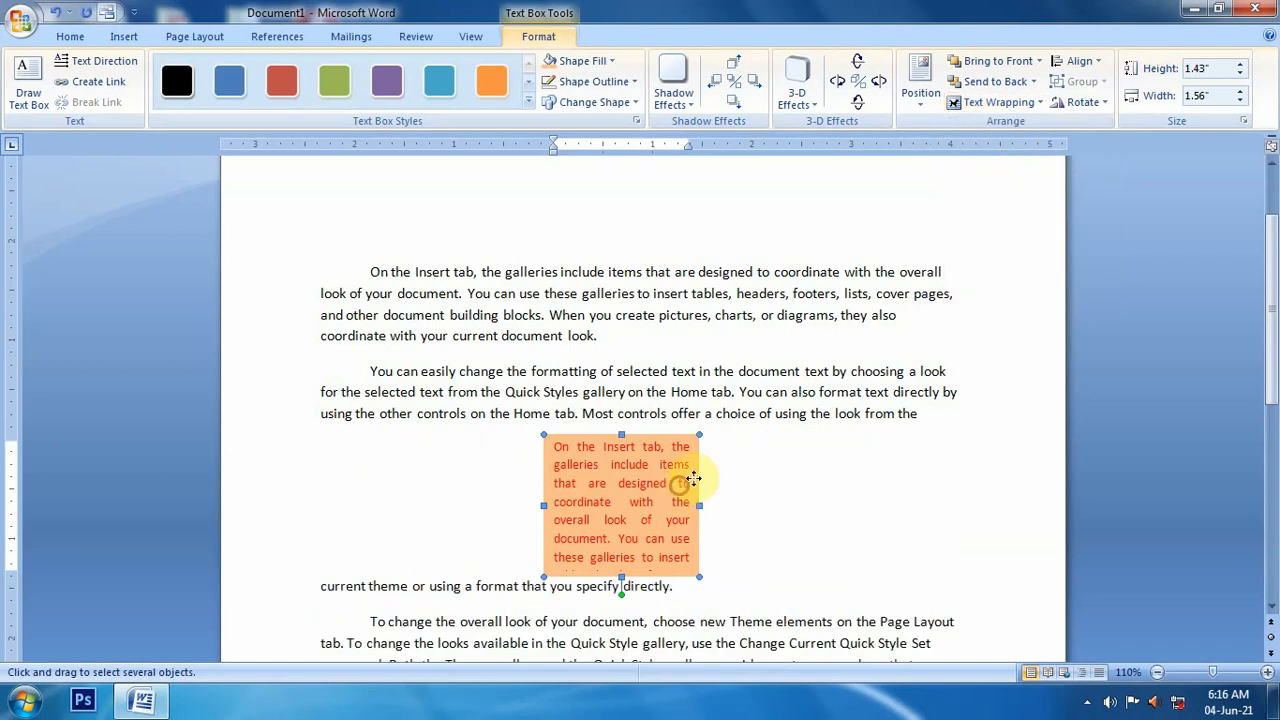
pyautogui.click(996, 102)
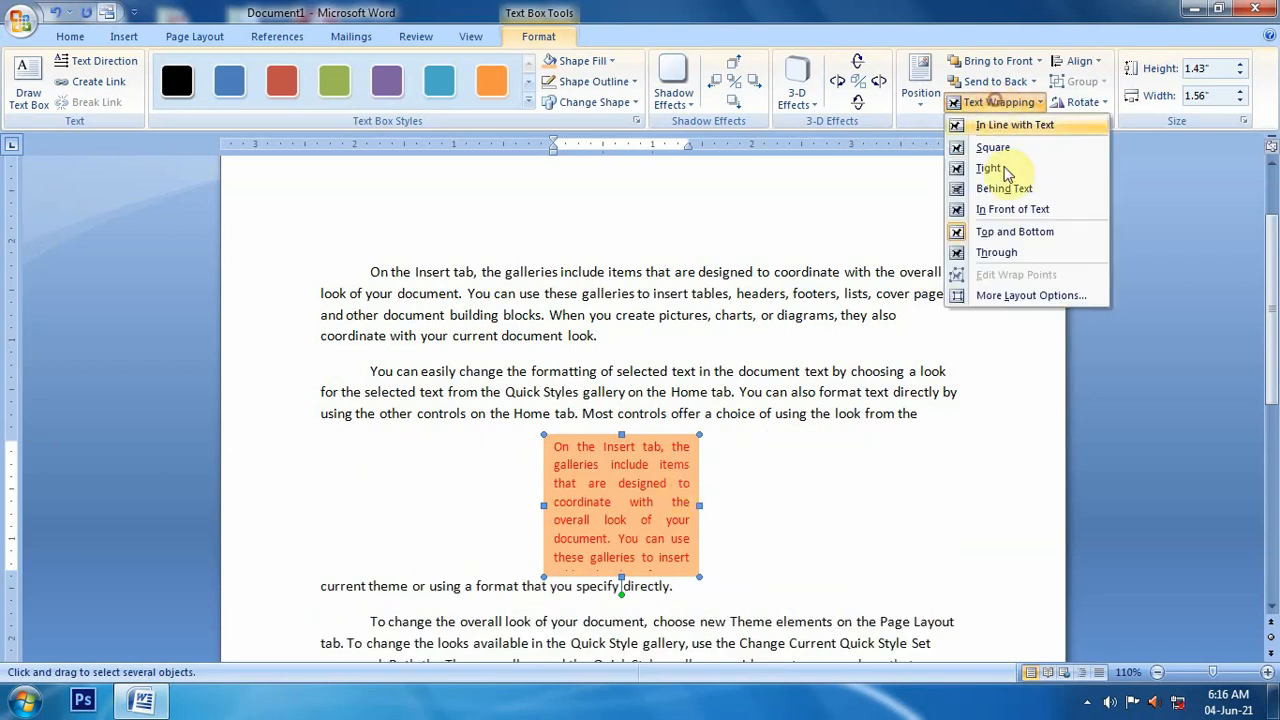
pyautogui.click(959, 237)
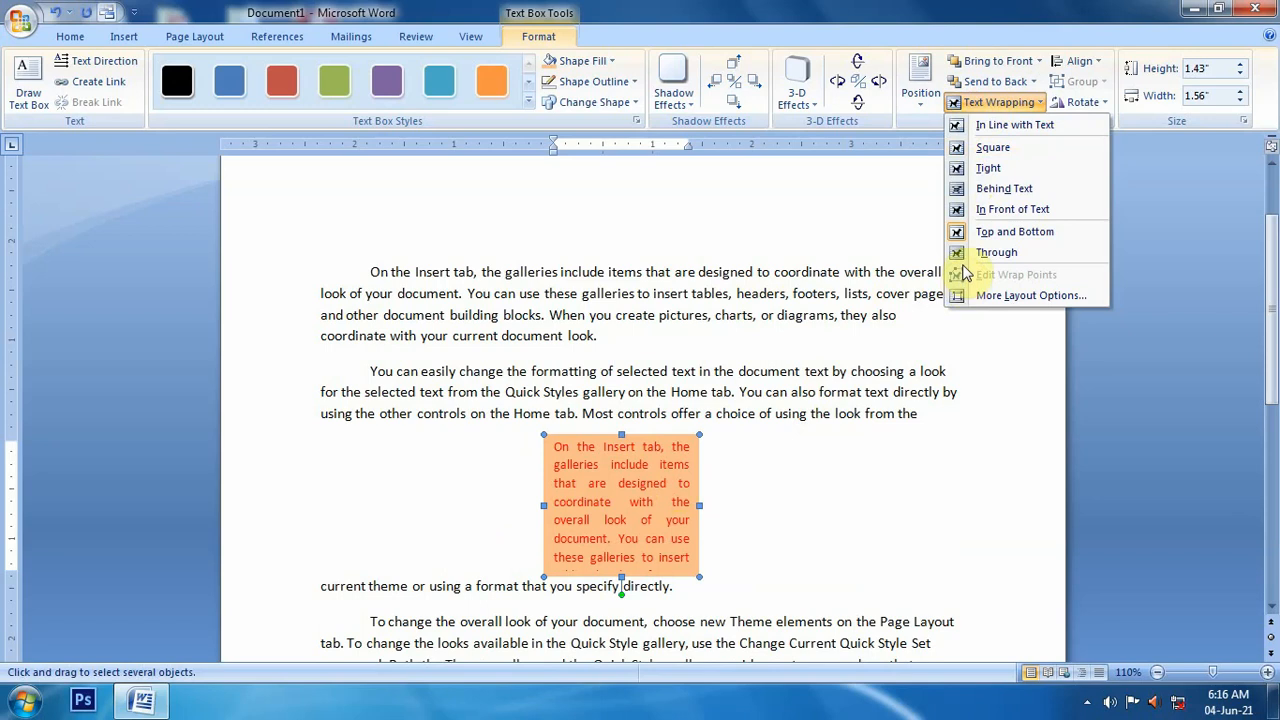
pyautogui.click(976, 252)
pyautogui.click(980, 100)
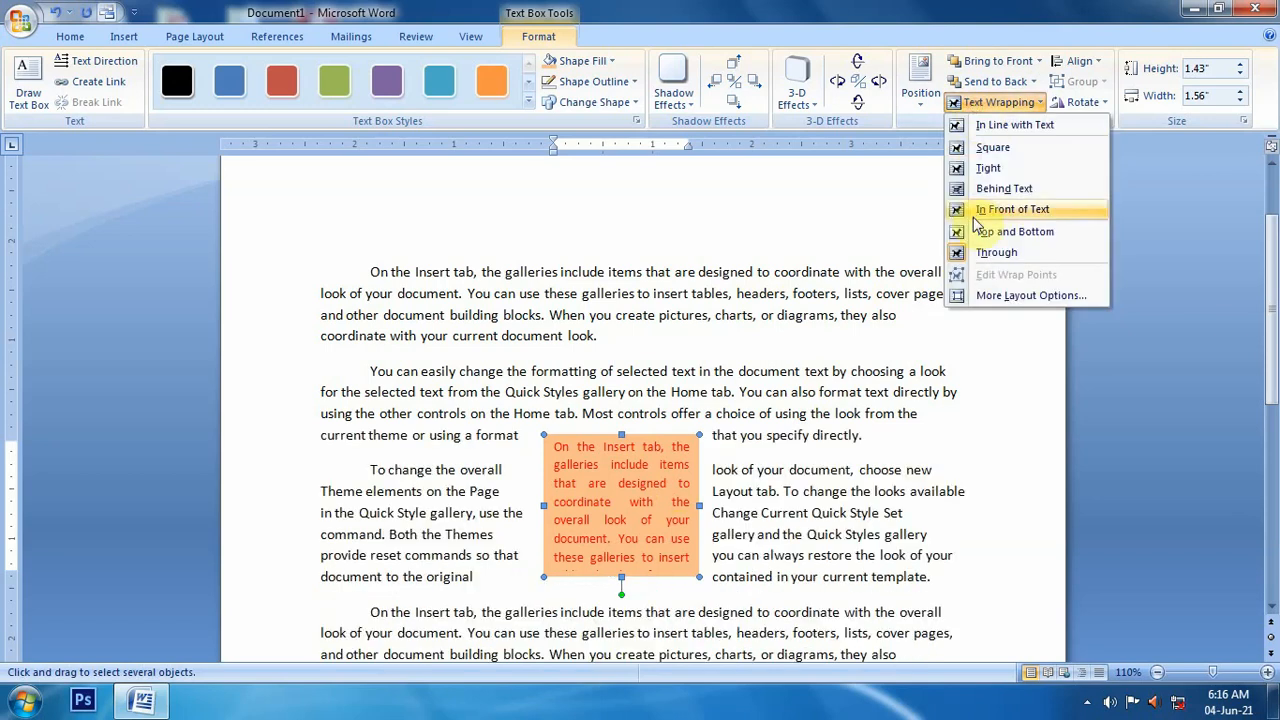
pyautogui.click(965, 232)
pyautogui.click(990, 102)
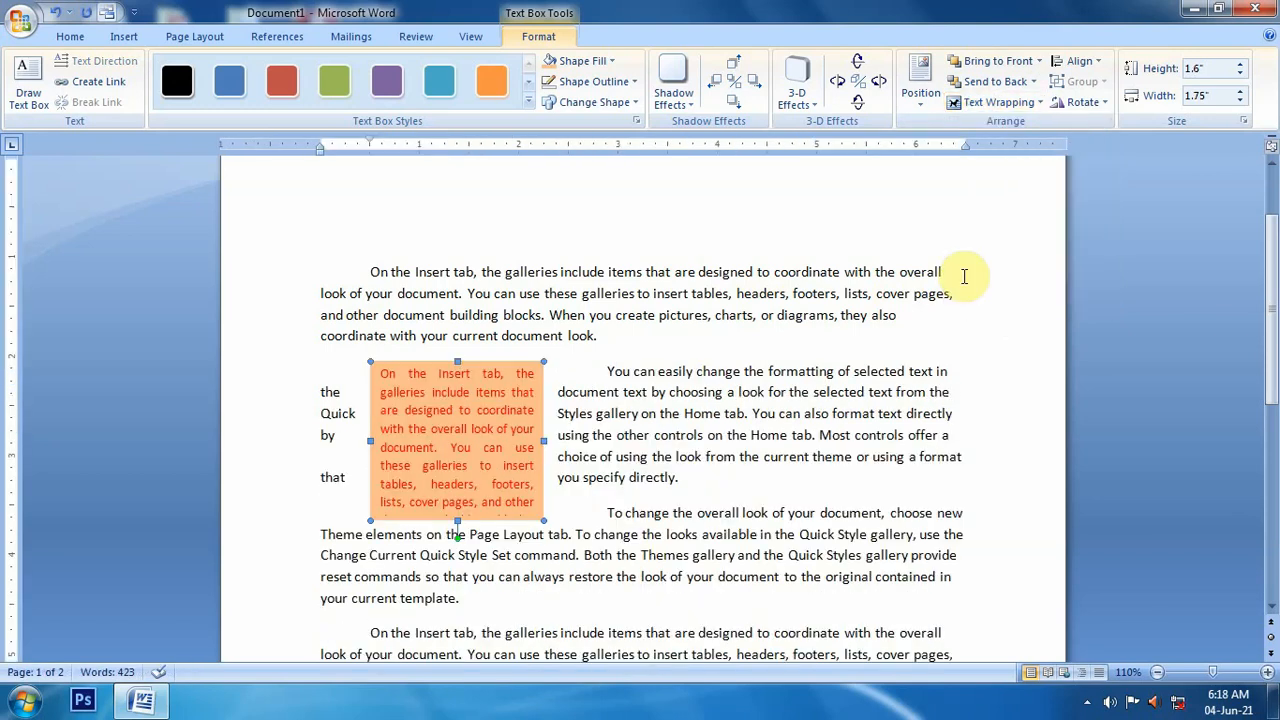
# Try Square and Behind Text wrapping on the text box at the start of the second paragraph.
pyautogui.click(998, 102)
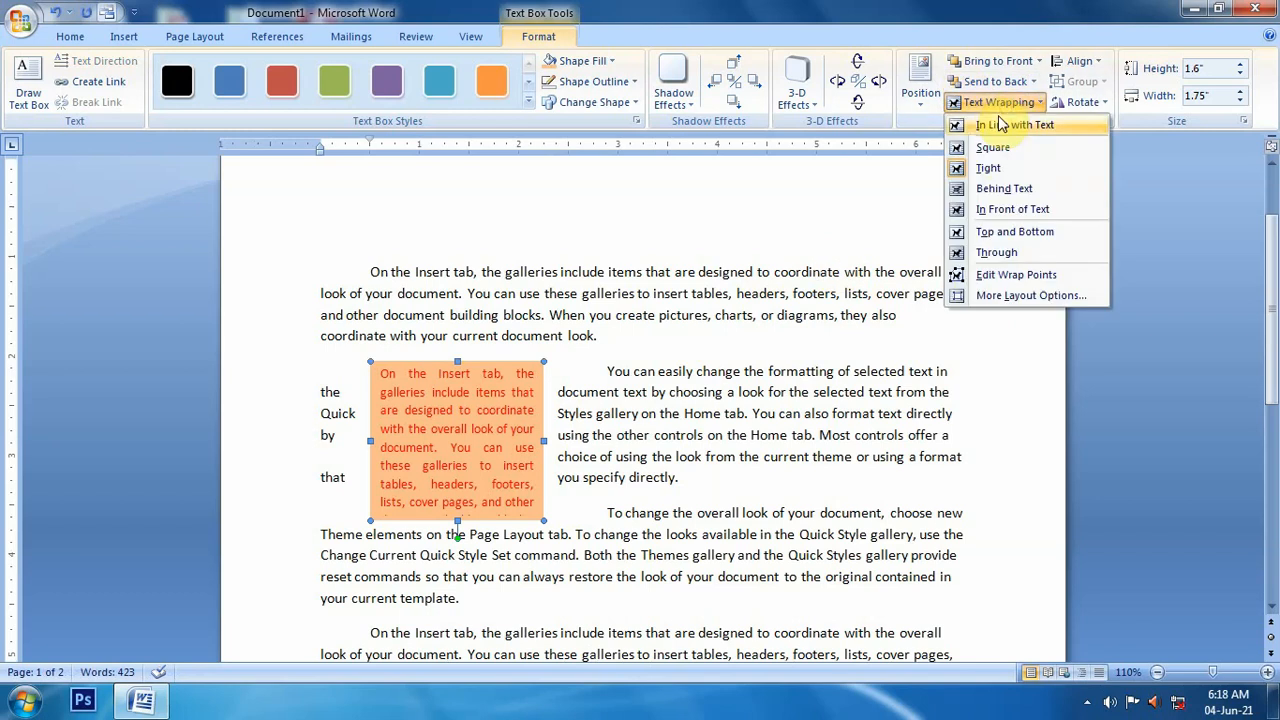
pyautogui.click(995, 149)
pyautogui.click(998, 102)
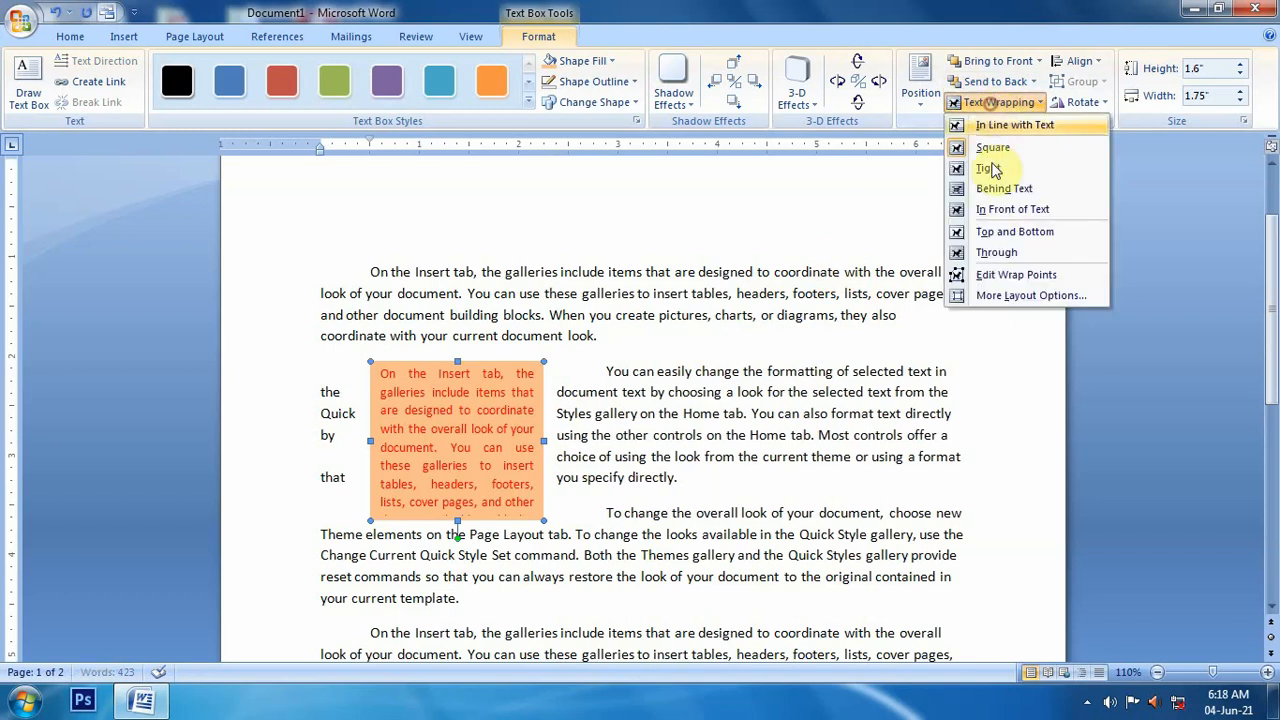
pyautogui.click(996, 190)
# Edit the text box's wrap points, pulling the upper-right one into the first paragraph and the lower-left one outward past the page's left margin.
pyautogui.click(998, 102)
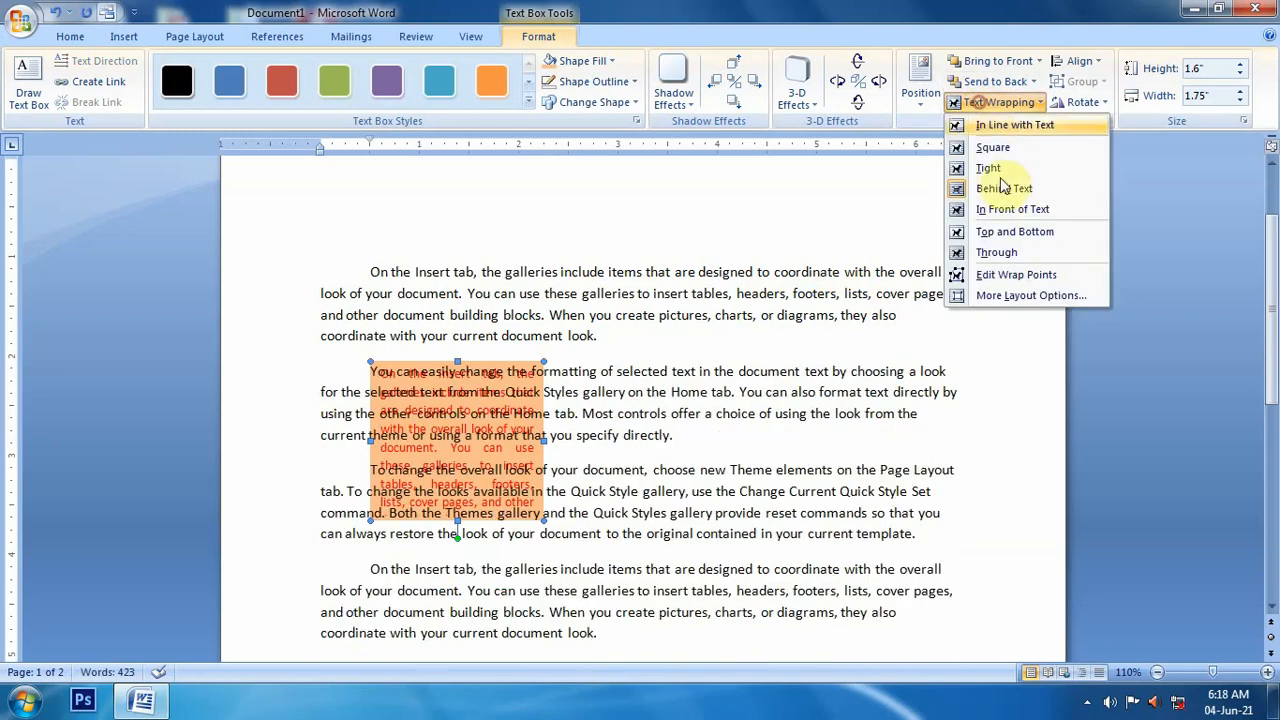
pyautogui.click(999, 278)
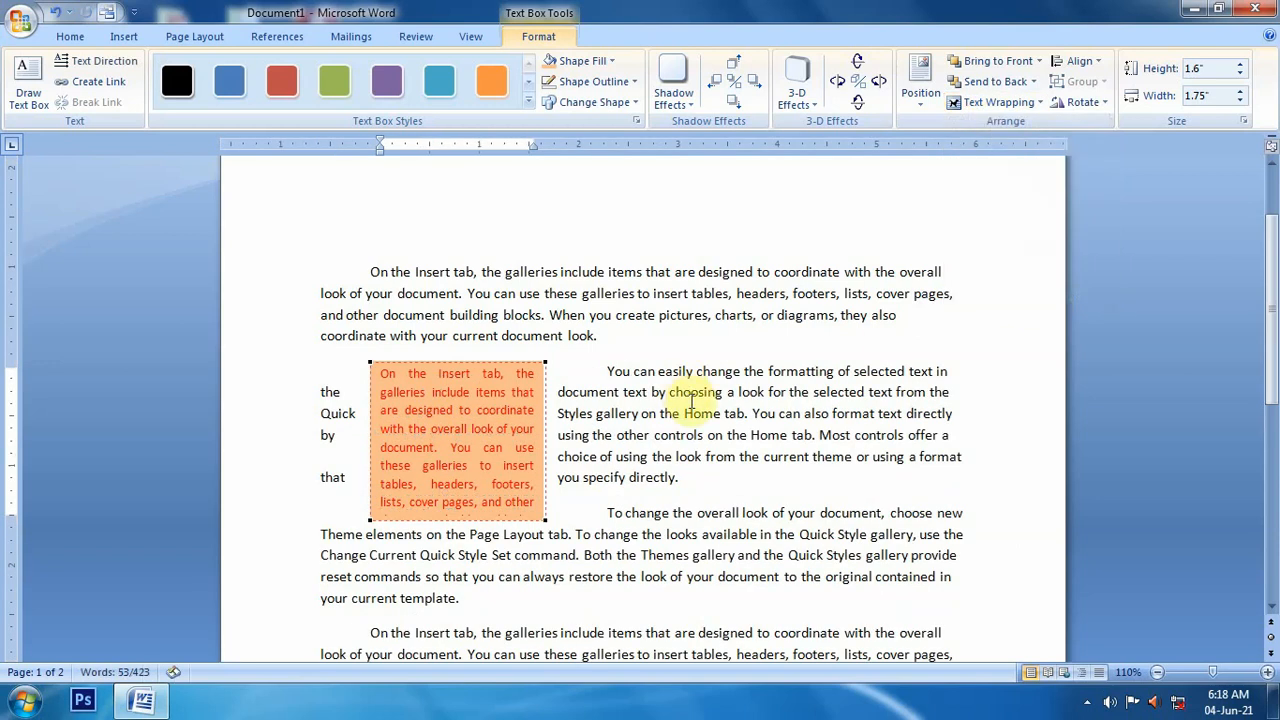
pyautogui.moveTo(545, 361); pyautogui.dragTo(785, 299)
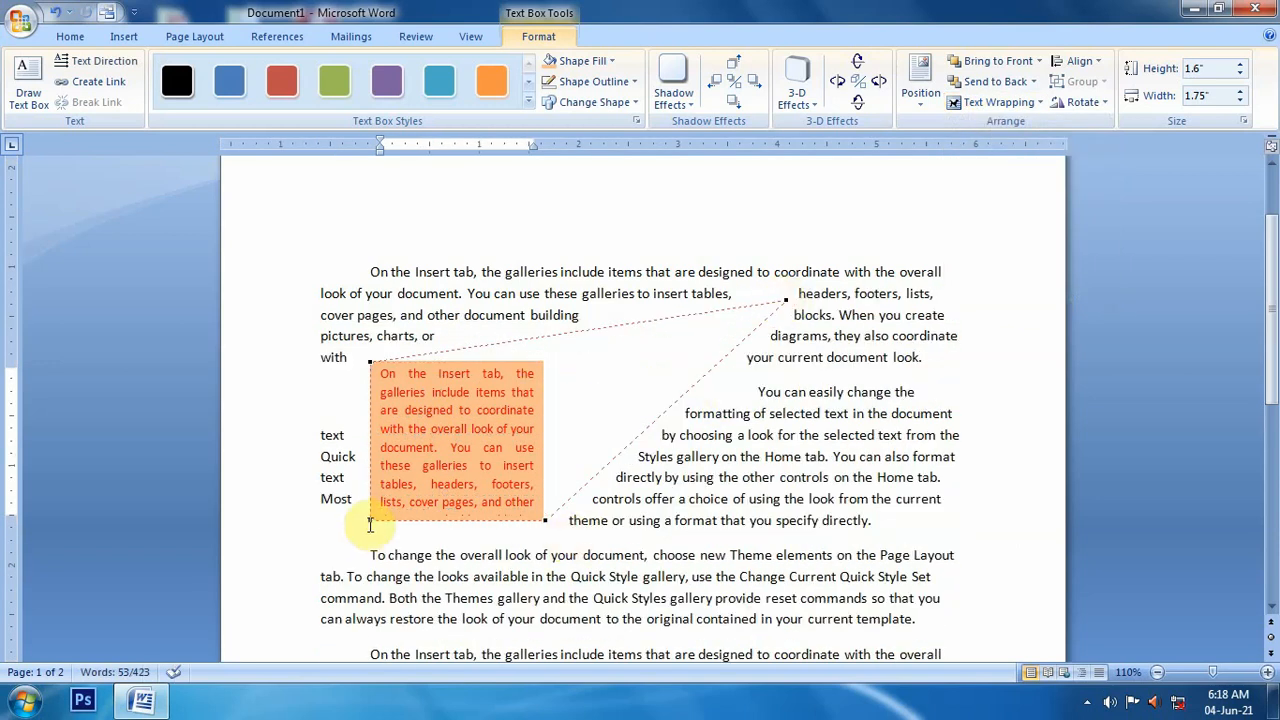
pyautogui.moveTo(368, 521); pyautogui.dragTo(214, 606)
pyautogui.click(440, 450)
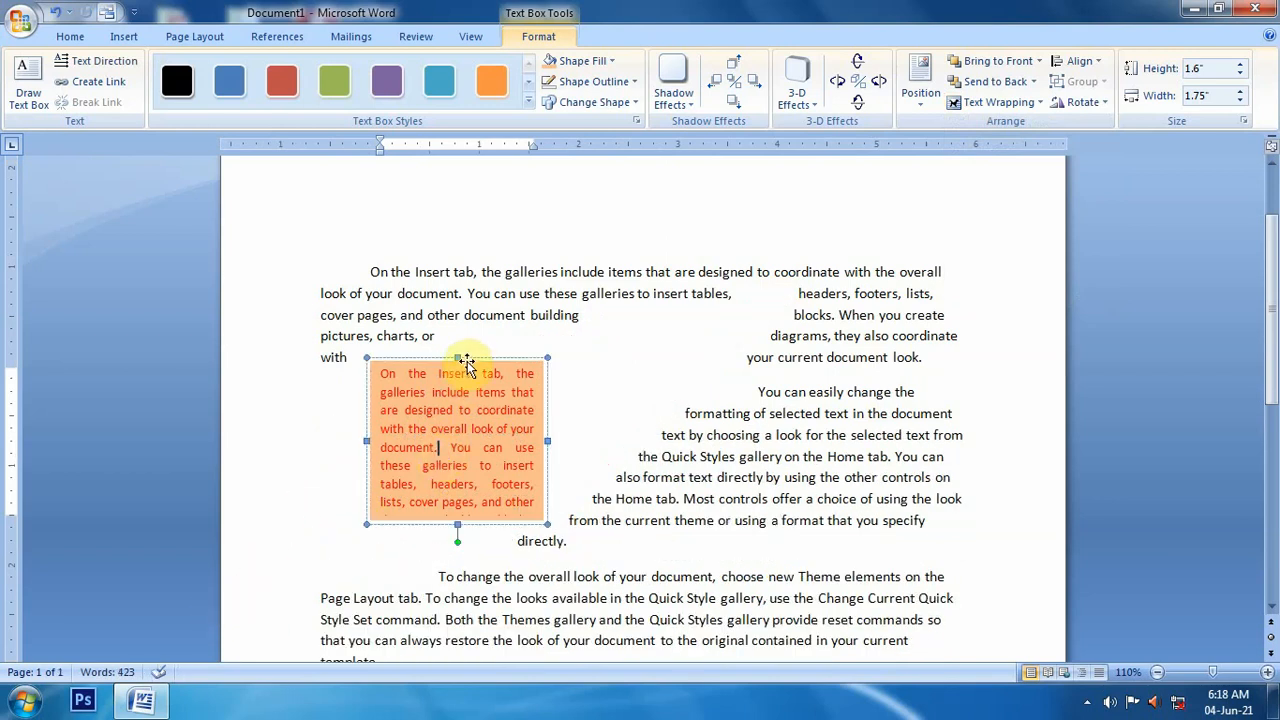
# Move the text box with its custom wrap outline to the page's middle, across the end of the second paragraph and the third.
pyautogui.moveTo(463, 357); pyautogui.dragTo(655, 443)
pyautogui.scroll(-1, 675, 445)
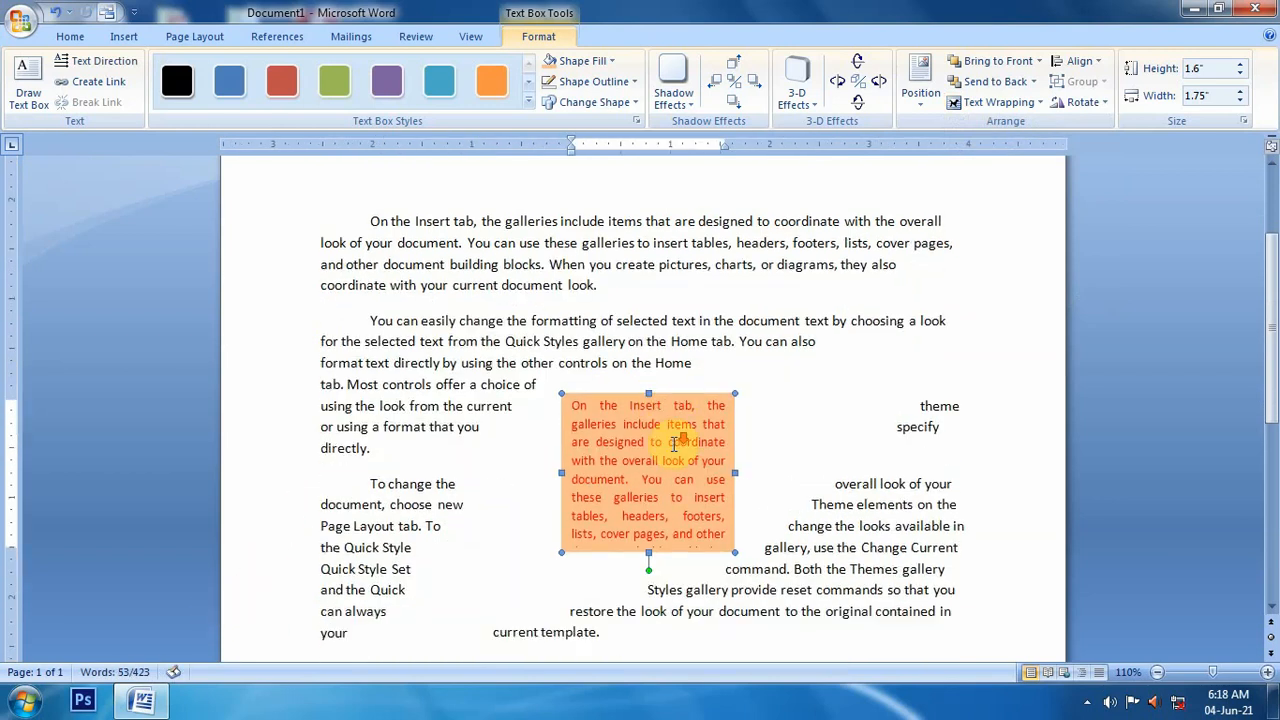
pyautogui.click(803, 370)
pyautogui.click(664, 460)
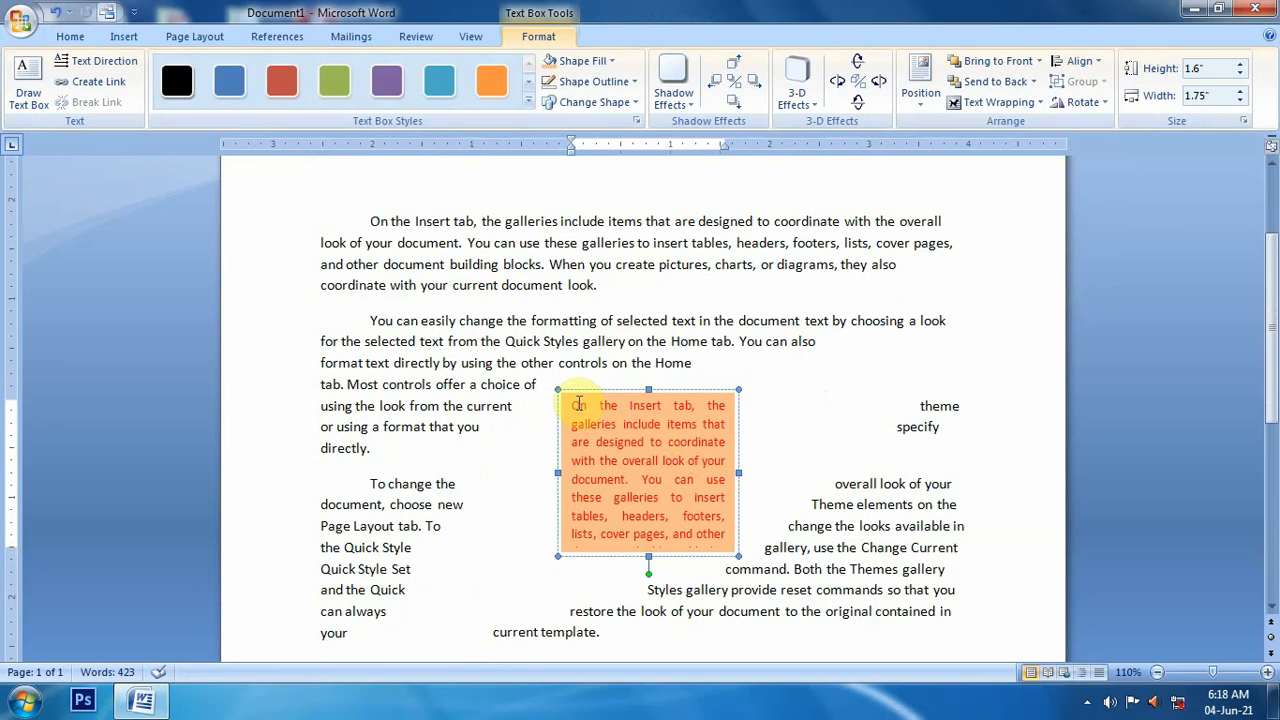
# Replace the custom wrap outline with Square wrapping and return the text box to In Line with Text.
pyautogui.click(997, 102)
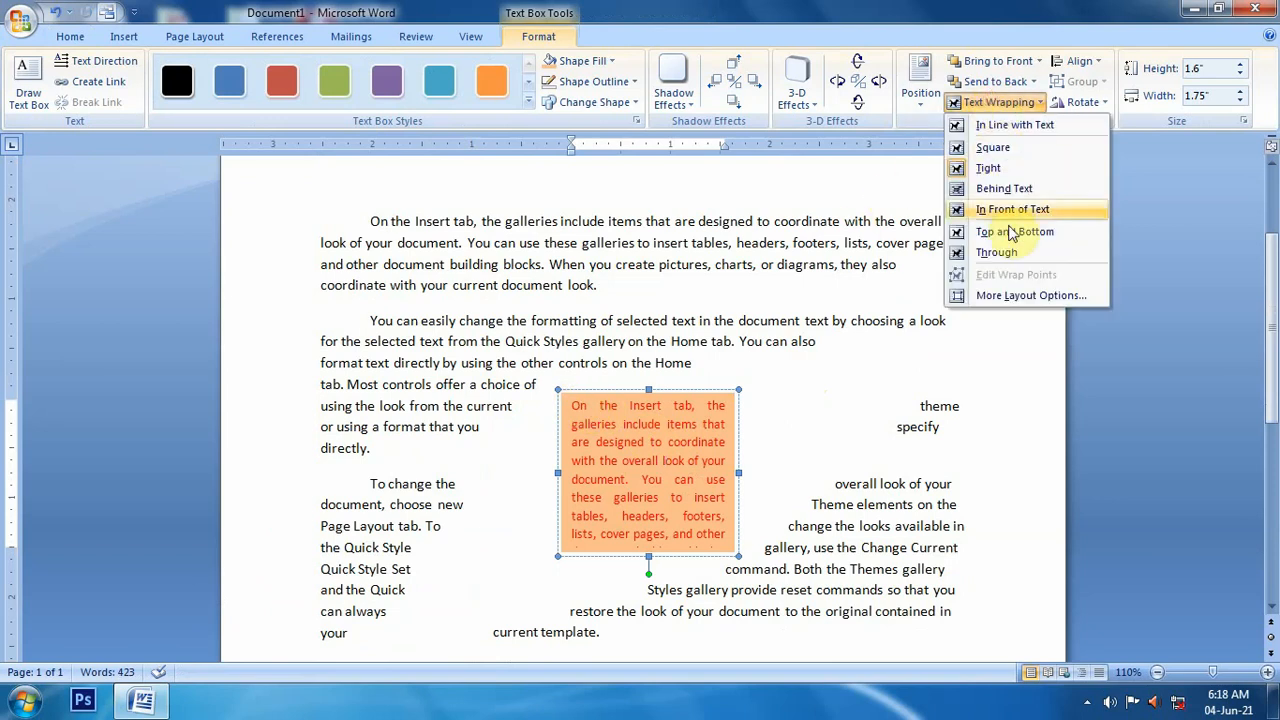
pyautogui.click(988, 168)
pyautogui.click(997, 102)
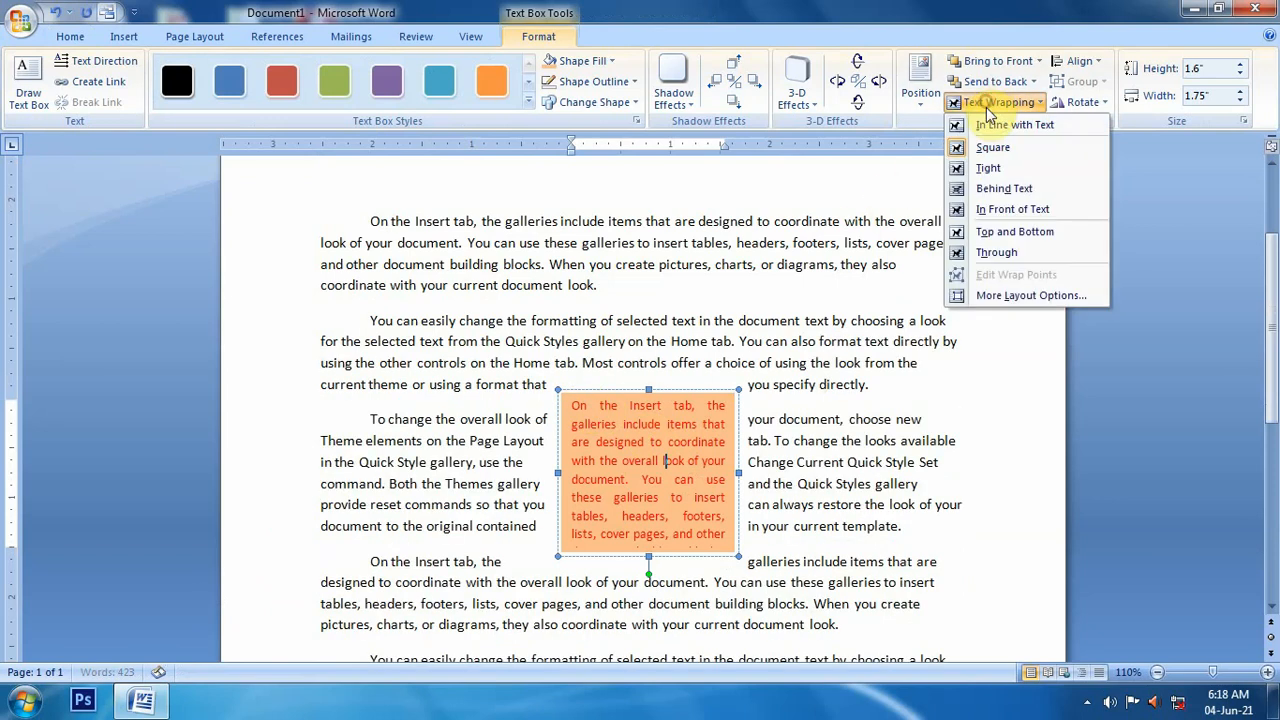
pyautogui.click(988, 168)
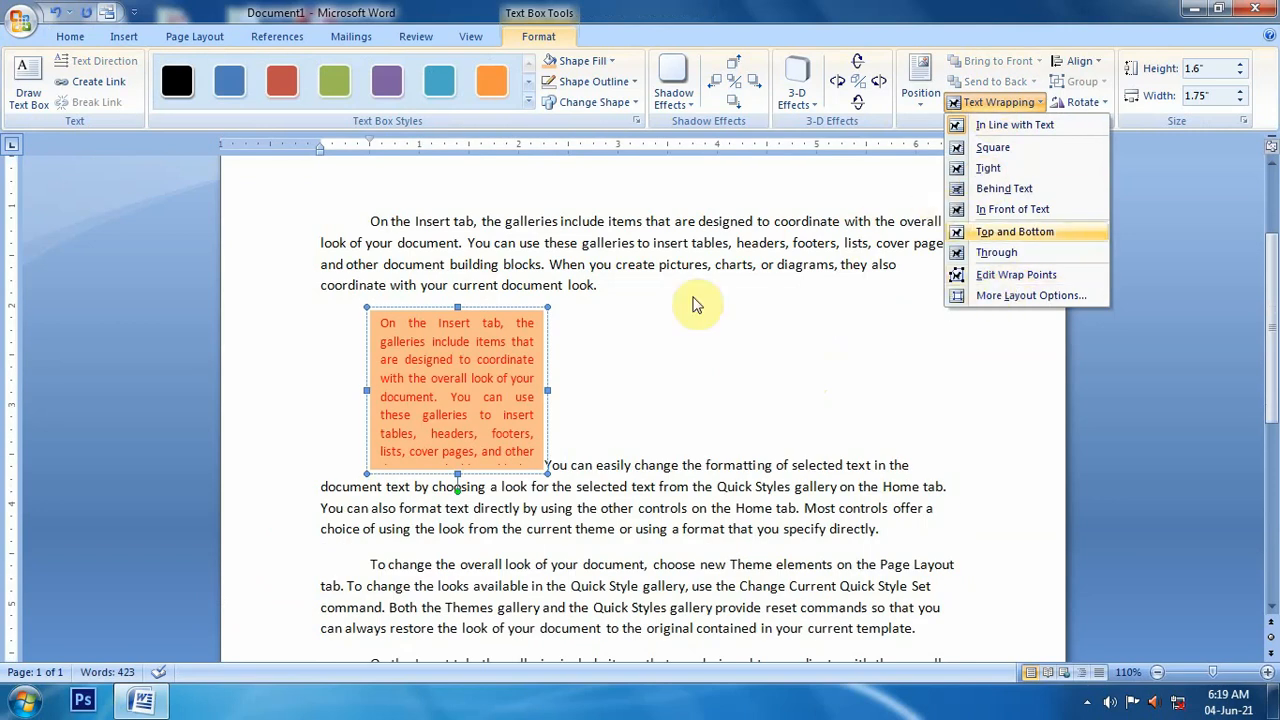
# Edit the wrap points again, pulling the upper-right and lower-left ones inside the text box so body text overlaps it.
pyautogui.click(1012, 275)
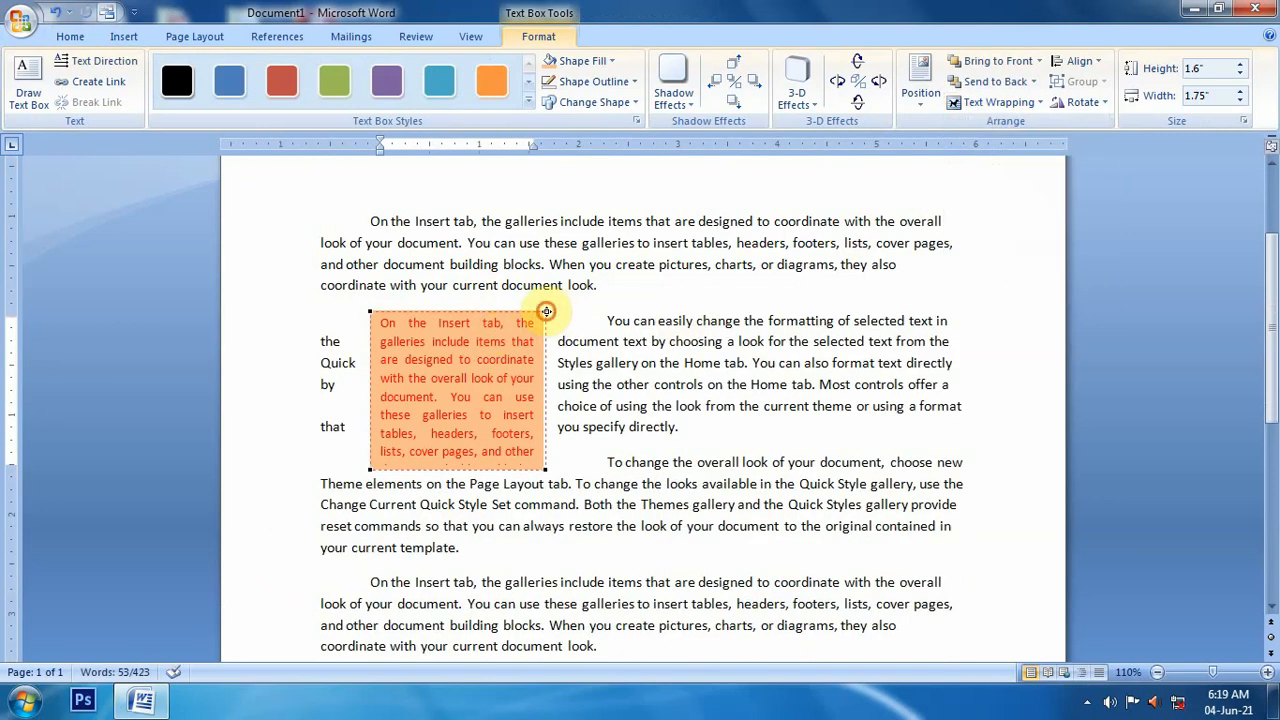
pyautogui.moveTo(546, 311); pyautogui.dragTo(483, 375)
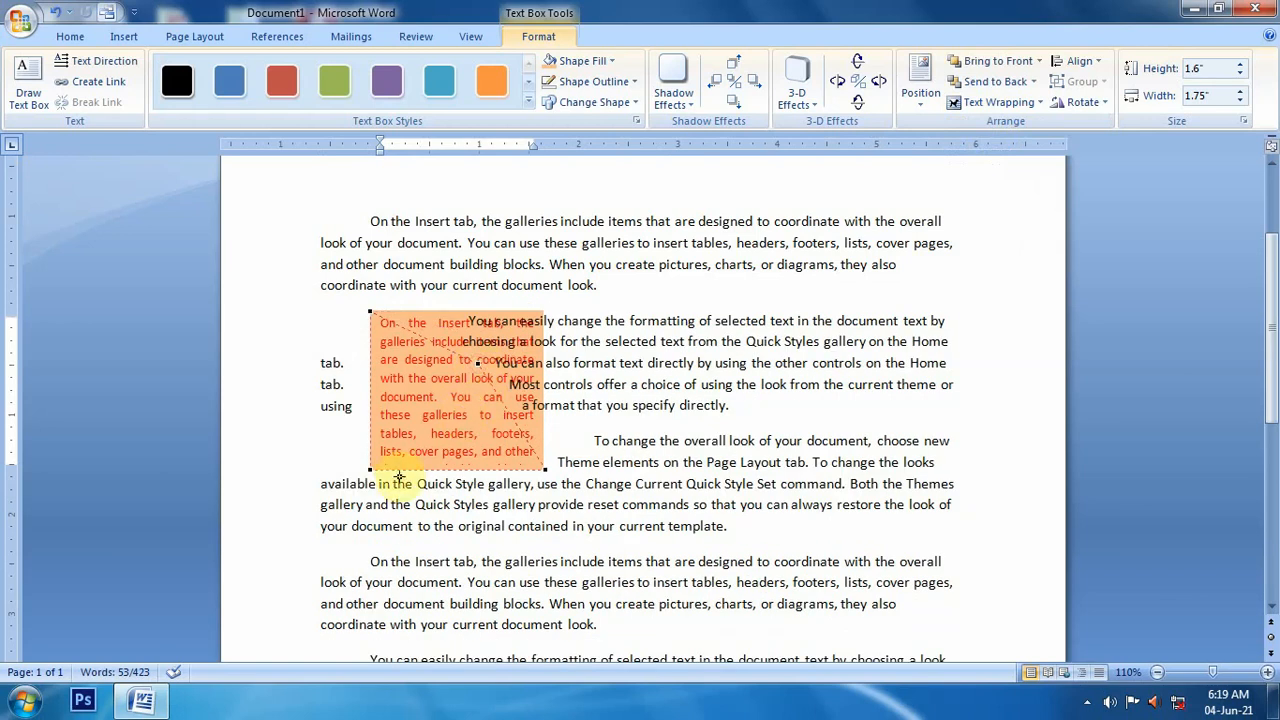
pyautogui.moveTo(371, 471); pyautogui.dragTo(452, 414)
pyautogui.click(618, 381)
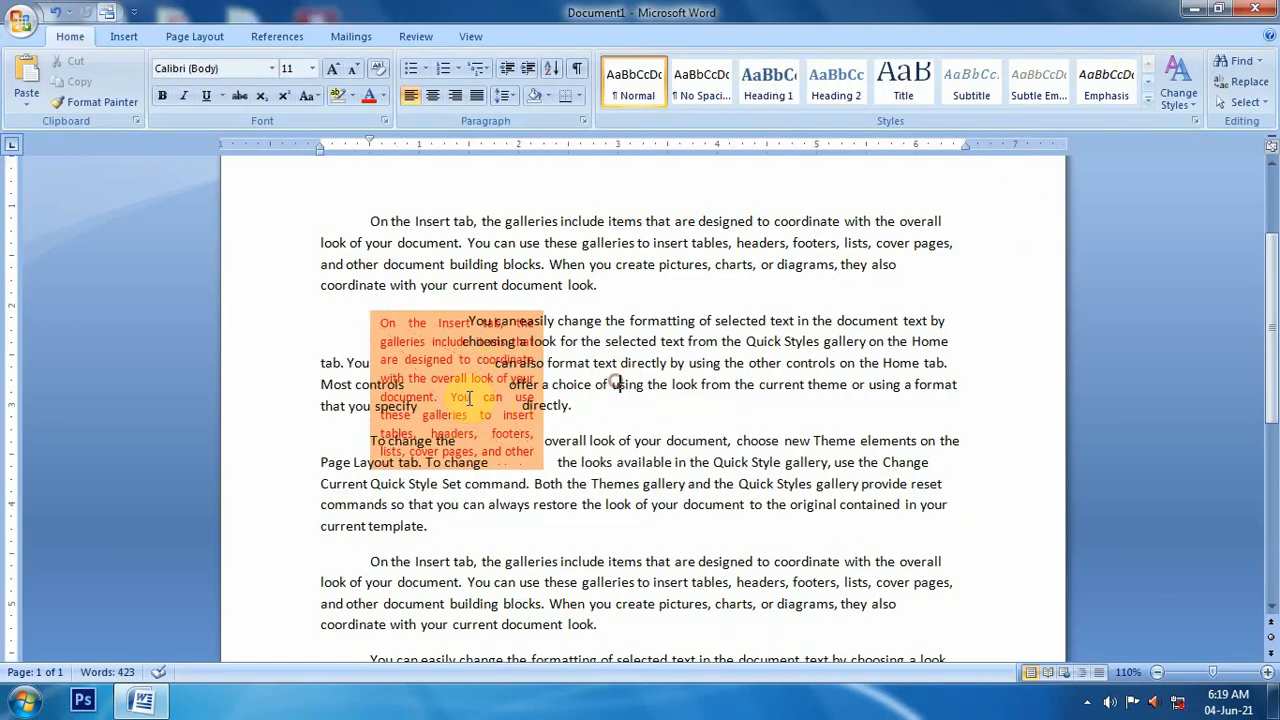
# Move the text box right and down so it spans the end of the second paragraph and the third paragraph.
pyautogui.click(465, 397)
pyautogui.moveTo(421, 308); pyautogui.dragTo(670, 356)
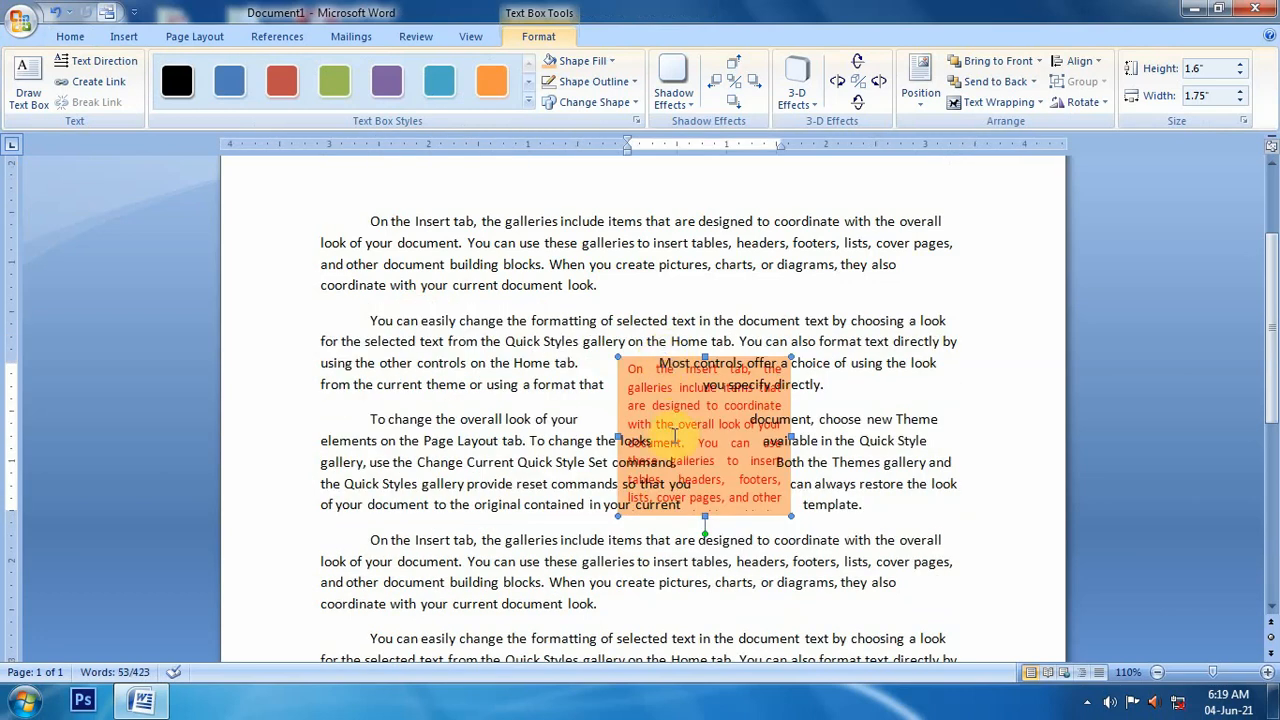
pyautogui.moveTo(605, 367); pyautogui.dragTo(600, 370)
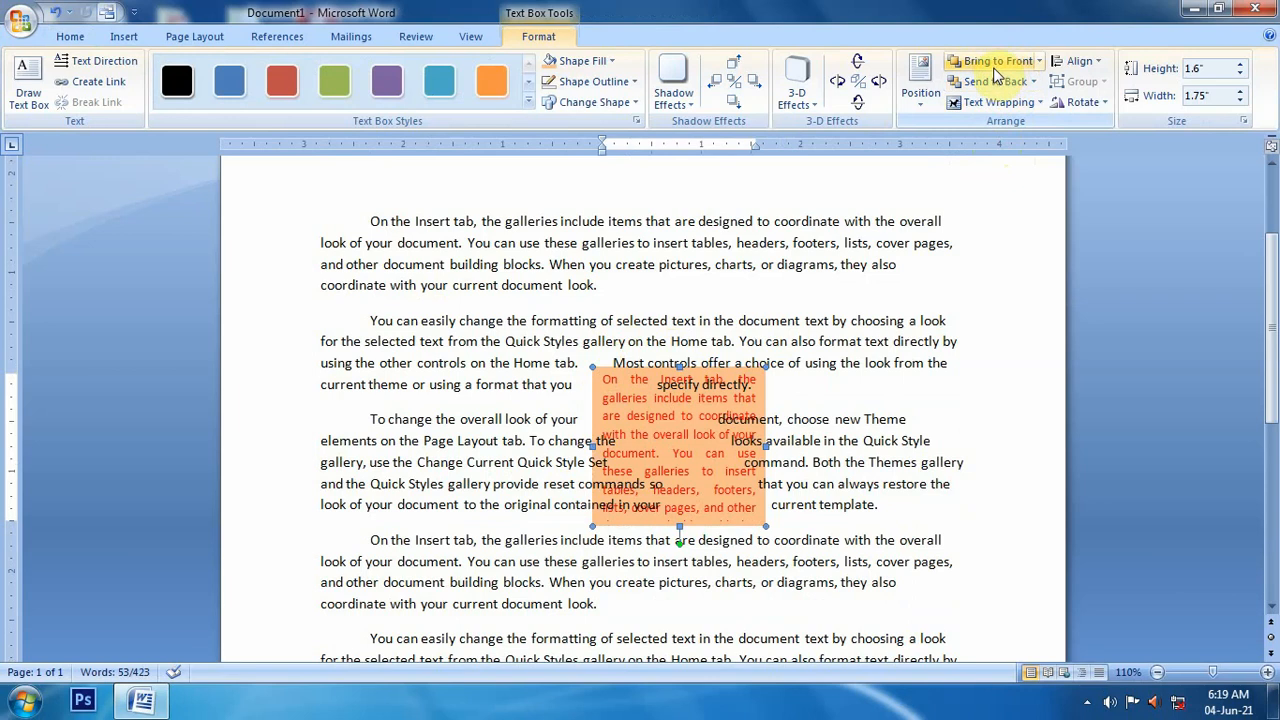
# Try the red style on the text box and delete the box from the document.
pyautogui.click(758, 398)
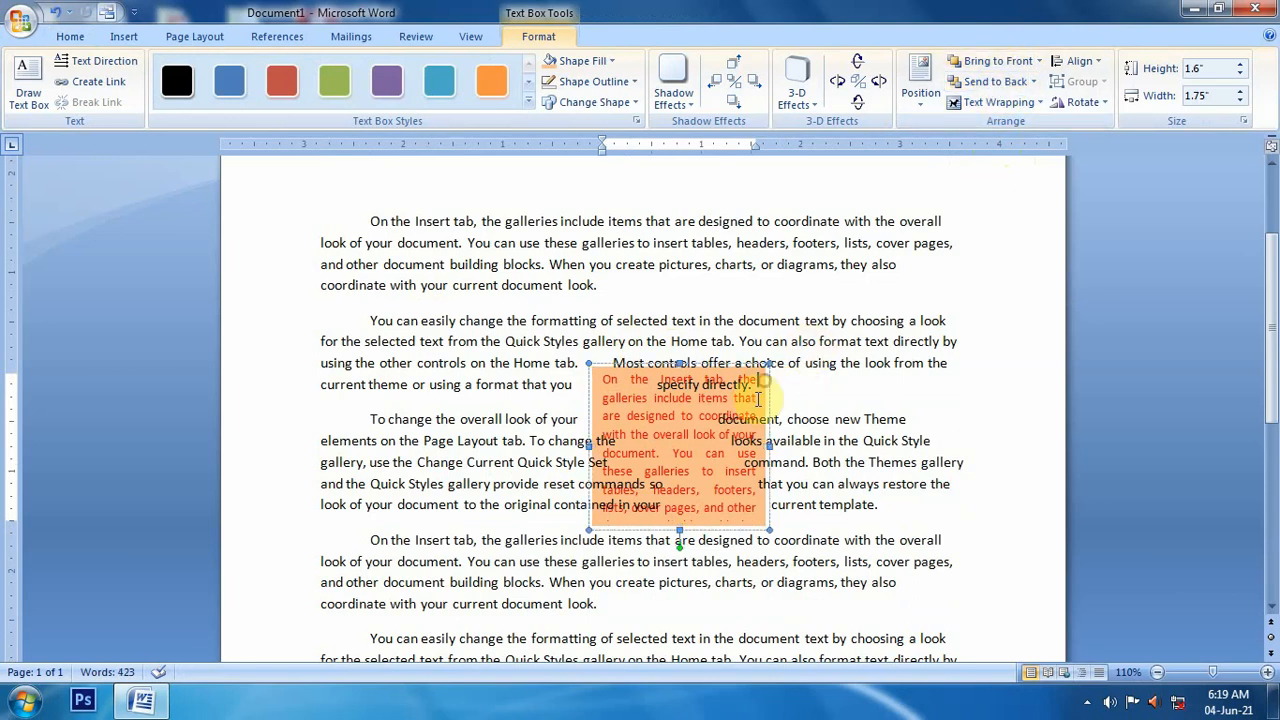
pyautogui.click(765, 405)
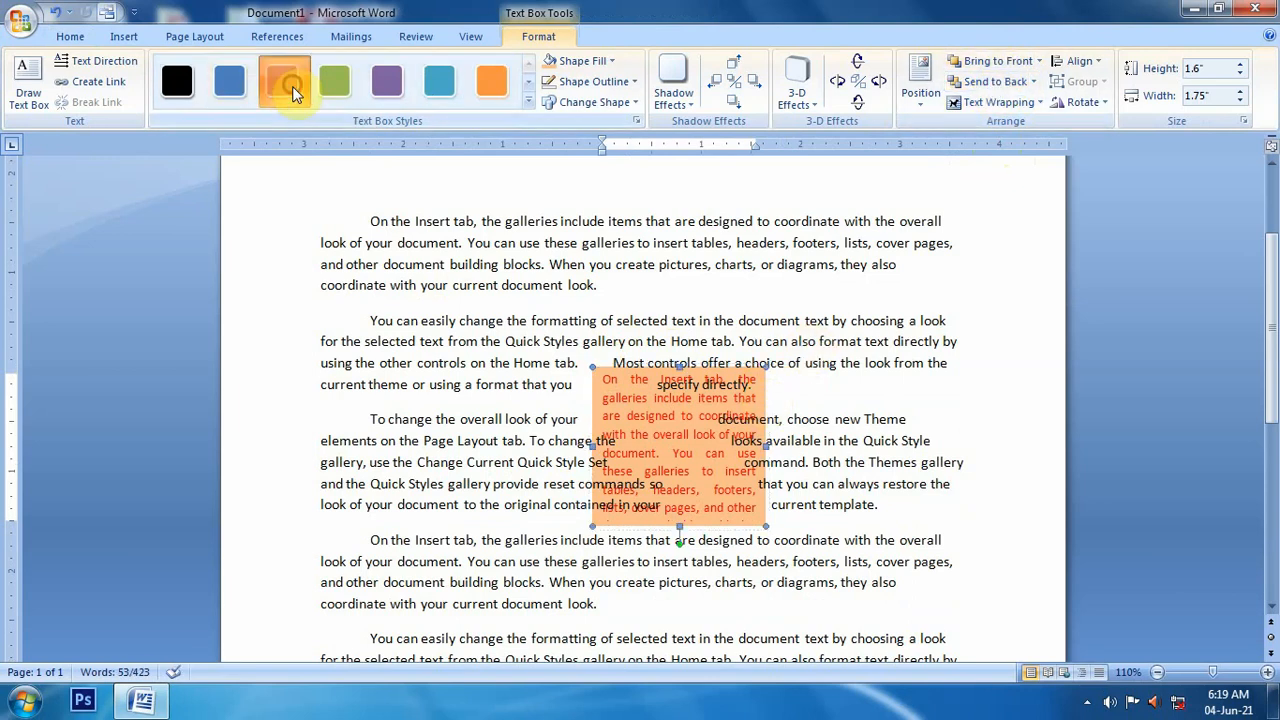
pyautogui.click(282, 82)
pyautogui.press('Delete')
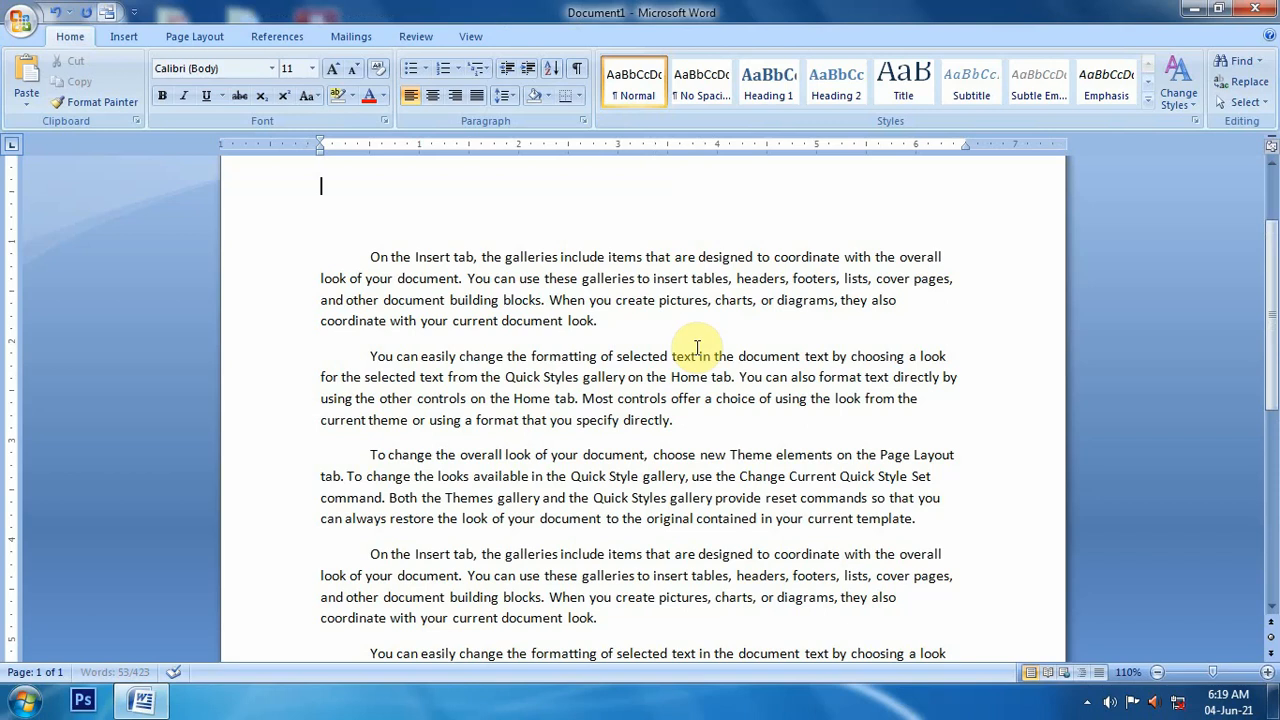
# Insert the built-in Alphabet Quote text box into the document.
pyautogui.click(123, 38)
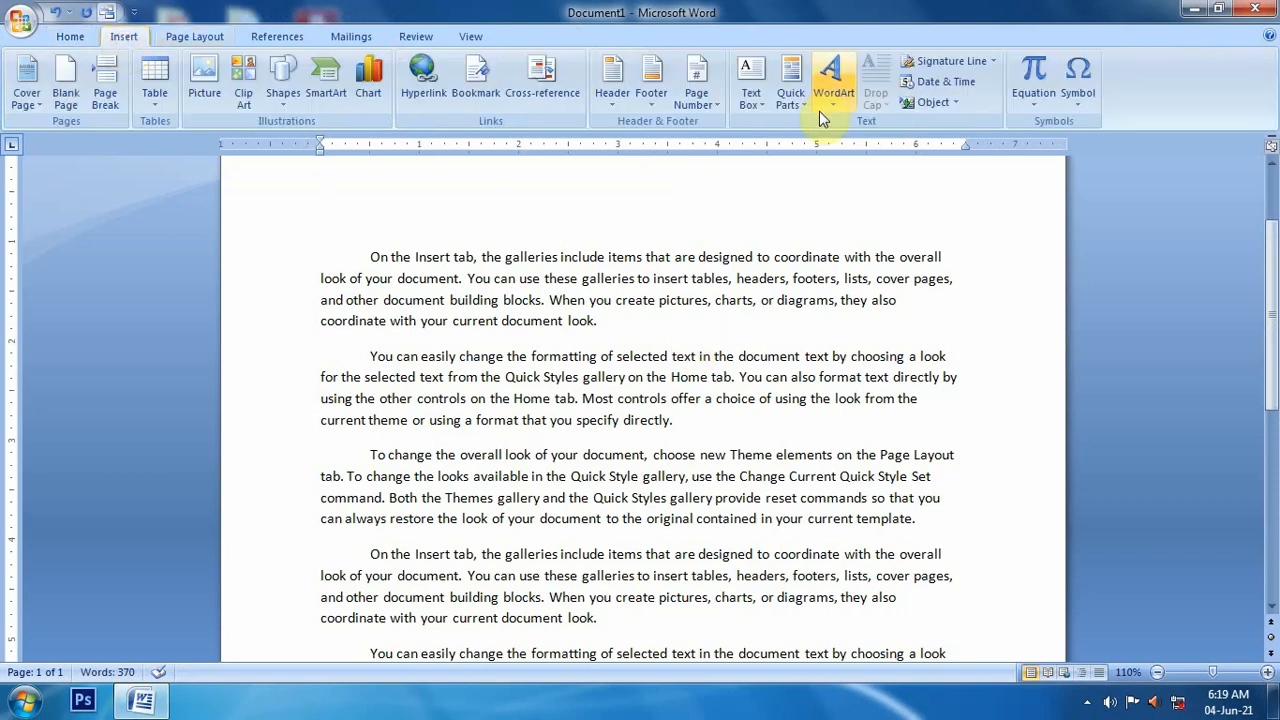
pyautogui.click(751, 100)
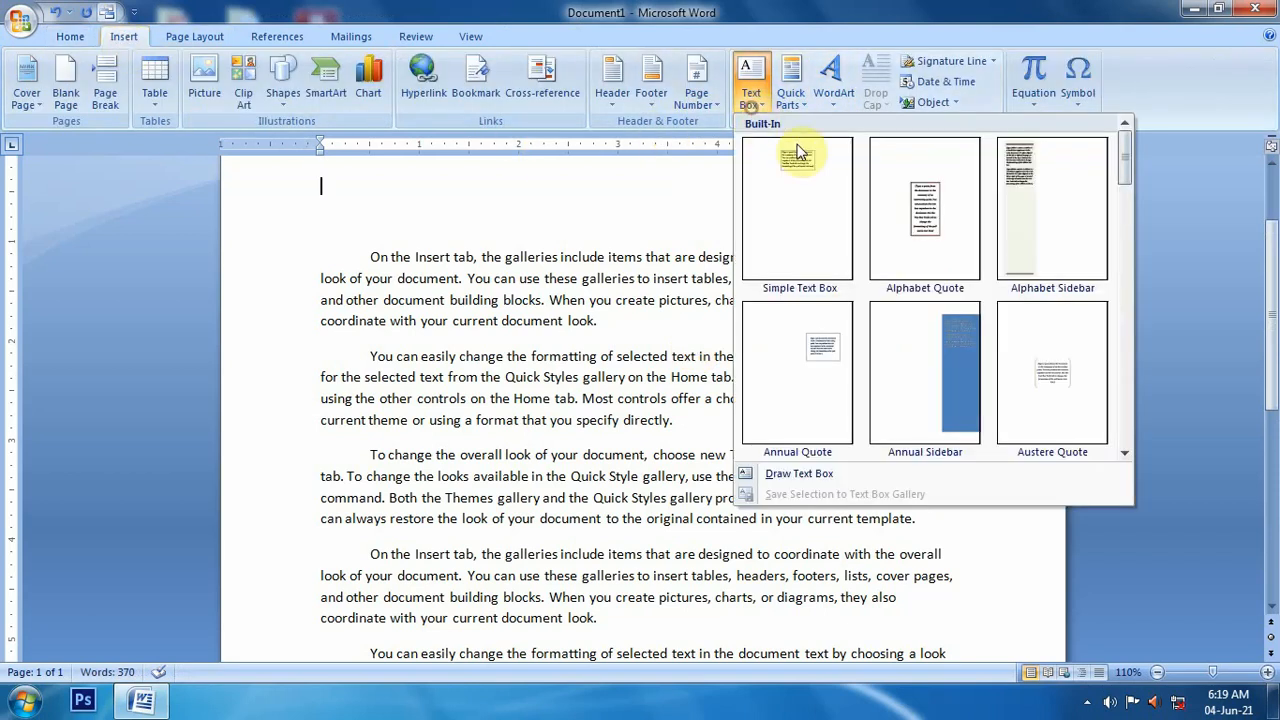
pyautogui.click(921, 205)
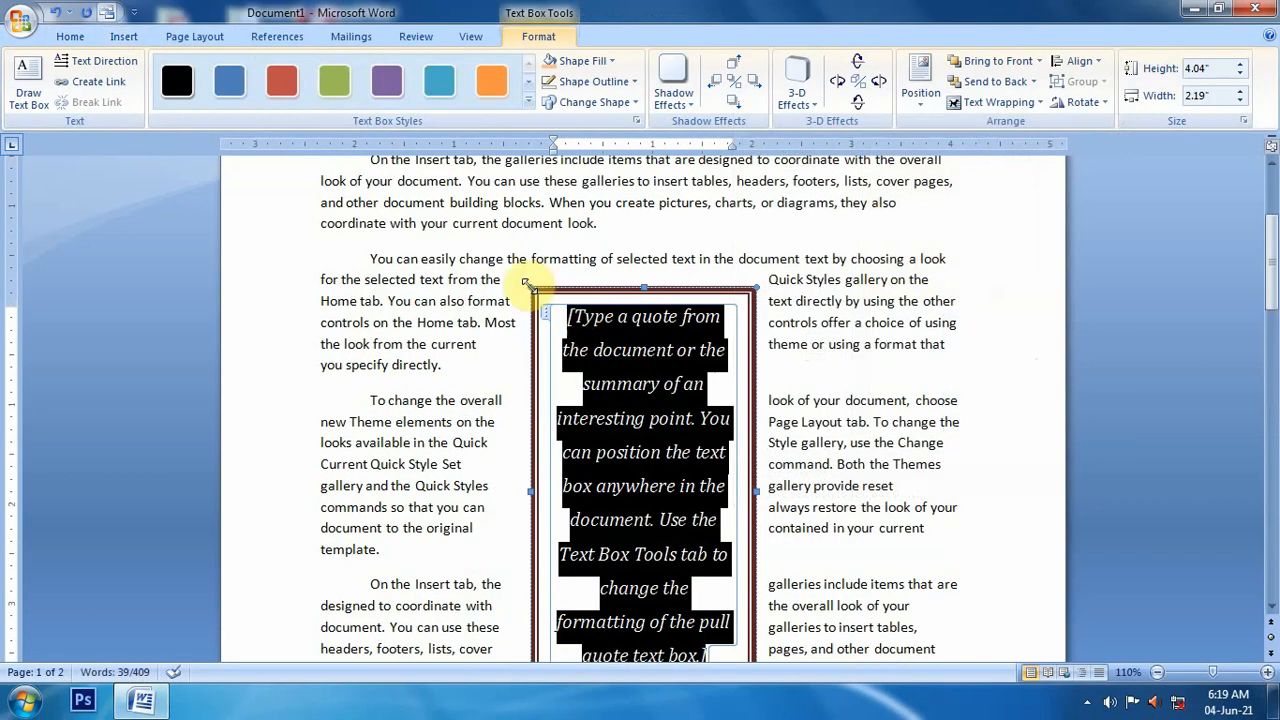
# Resize the quote text box to about 1.22" high by 1.46" wide and apply the solid red text box style.
pyautogui.moveTo(527, 289); pyautogui.dragTo(488, 280)
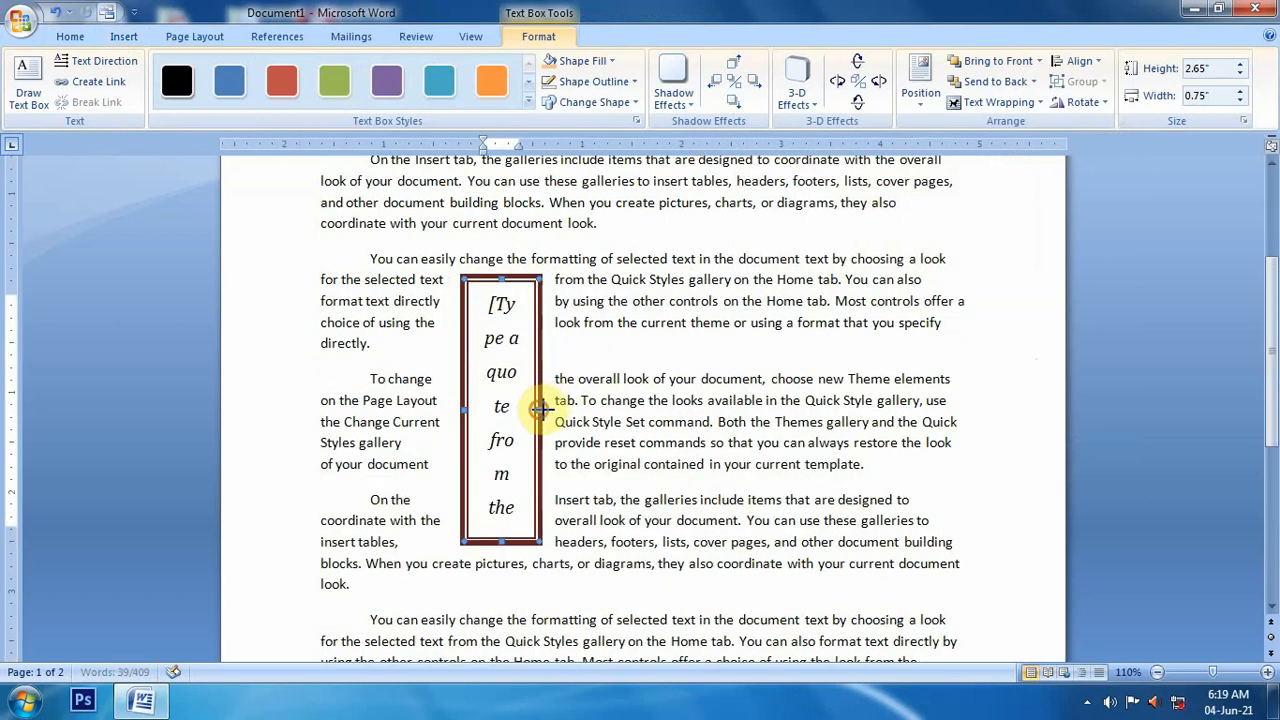
pyautogui.moveTo(540, 408); pyautogui.dragTo(610, 408)
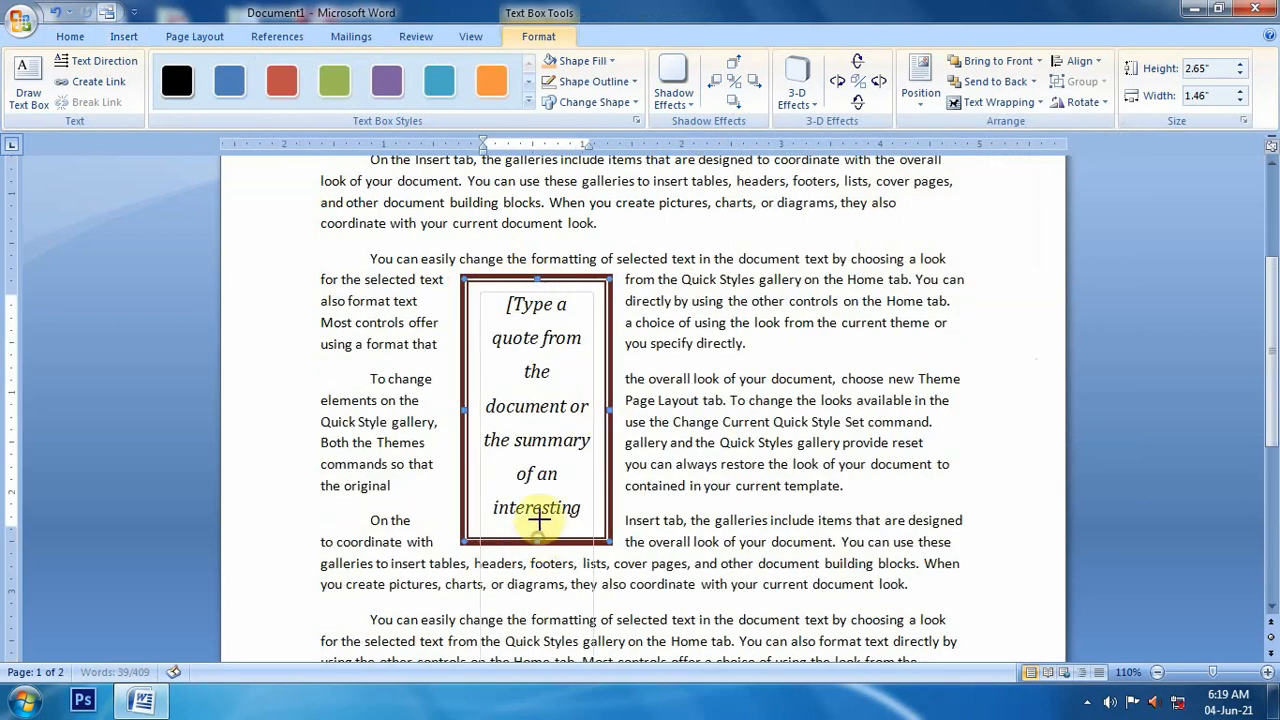
pyautogui.moveTo(538, 518); pyautogui.dragTo(540, 372)
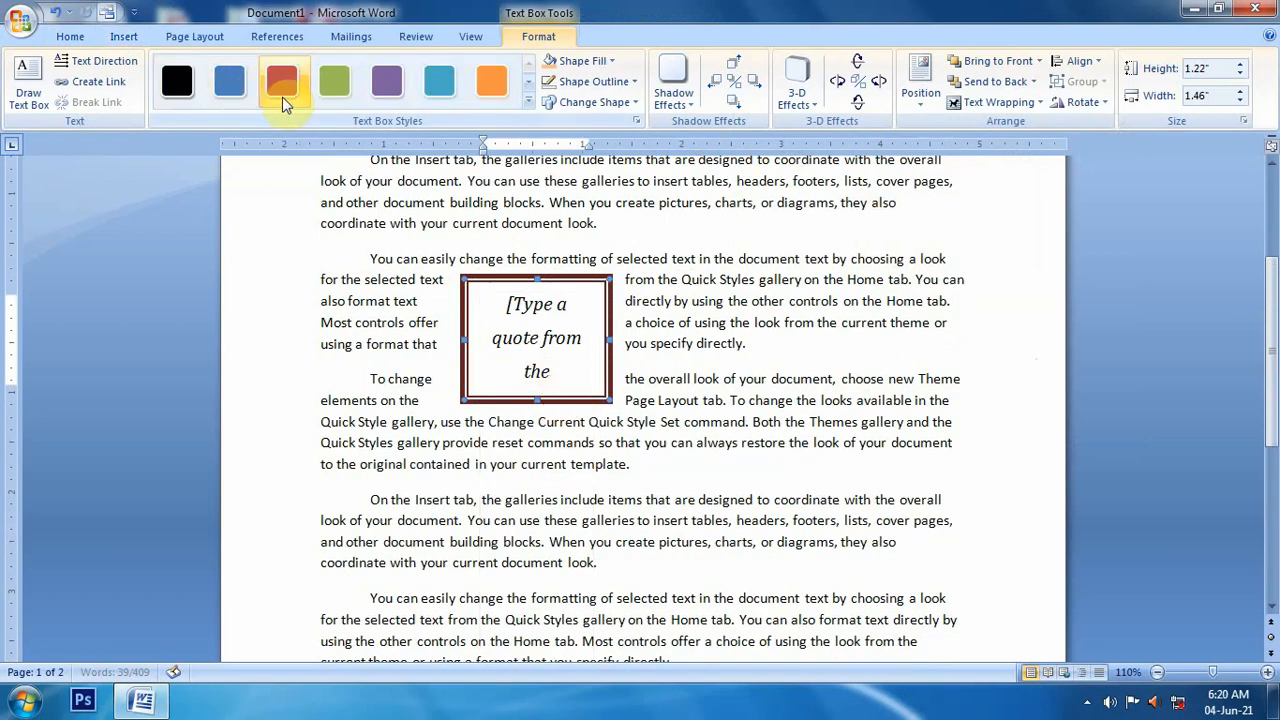
pyautogui.click(284, 96)
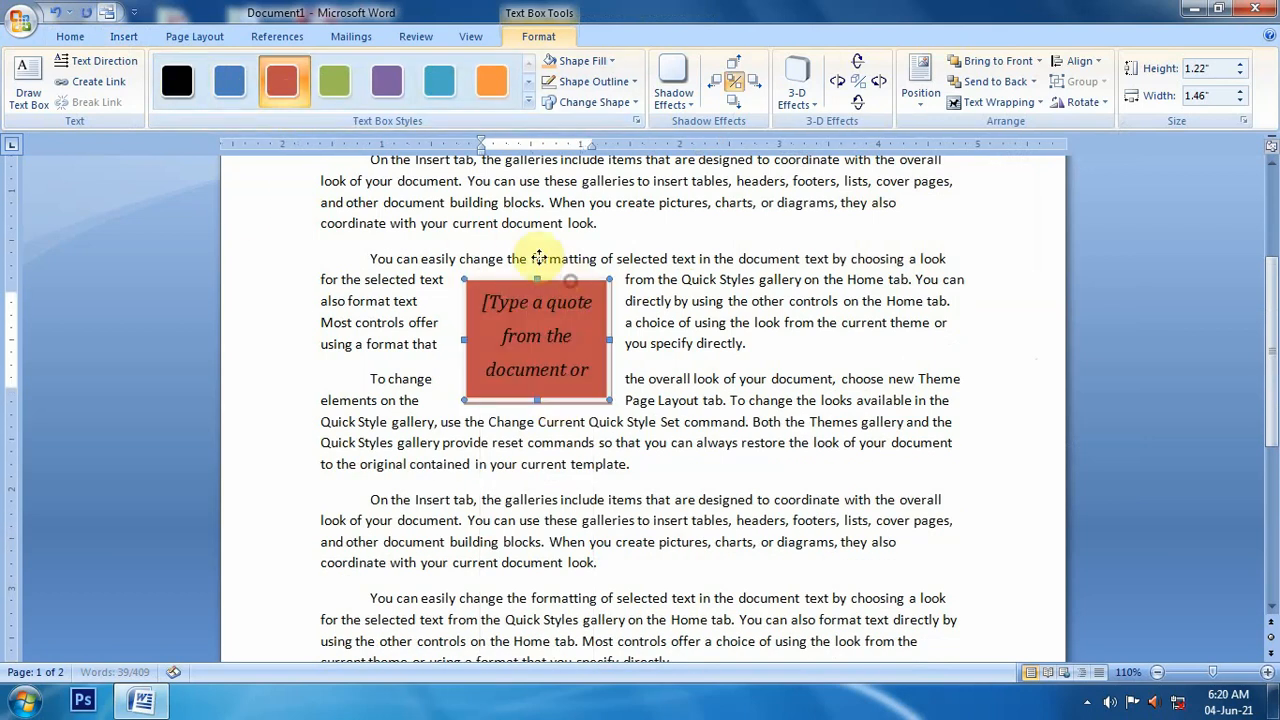
# Enlarge the red quote text box to about 1.5" high by 1.71" wide and move it toward the page's left margin.
pyautogui.moveTo(539, 258); pyautogui.dragTo(503, 231)
pyautogui.moveTo(572, 372); pyautogui.dragTo(598, 399)
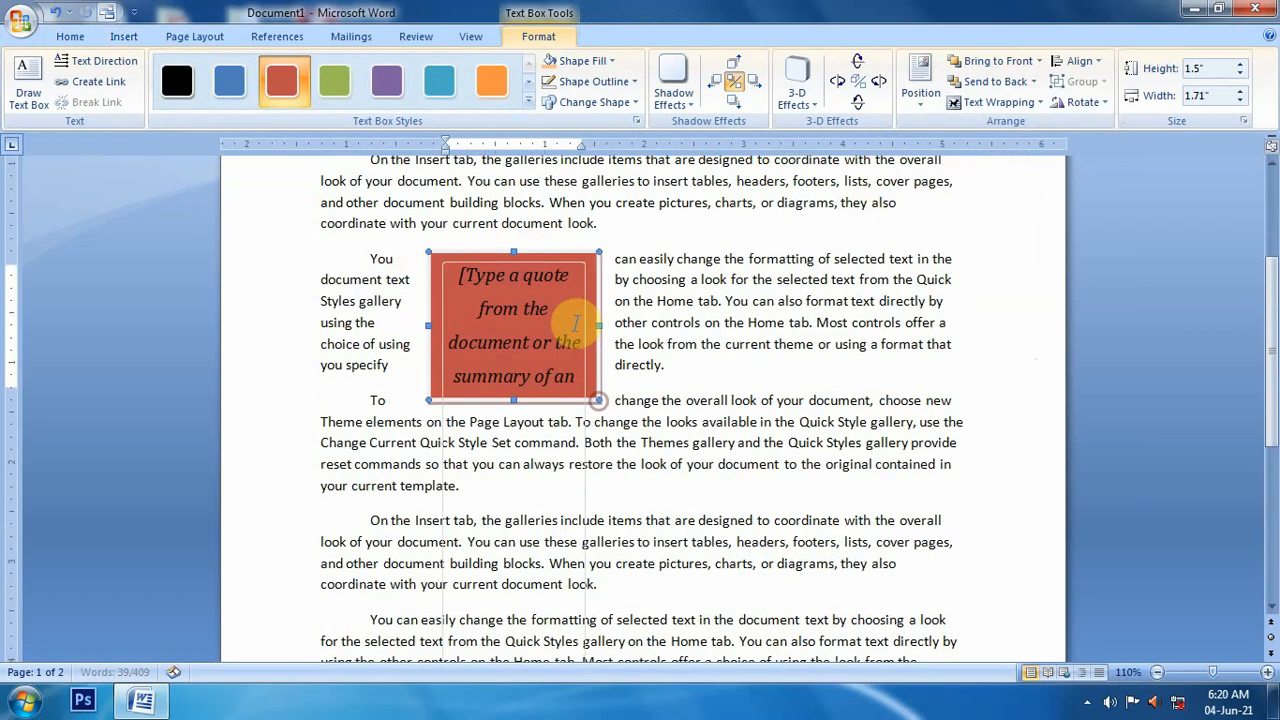
pyautogui.moveTo(553, 251); pyautogui.dragTo(504, 239)
# Remove the placeholder quote text from the red text box and return to the body text.
pyautogui.click(474, 286)
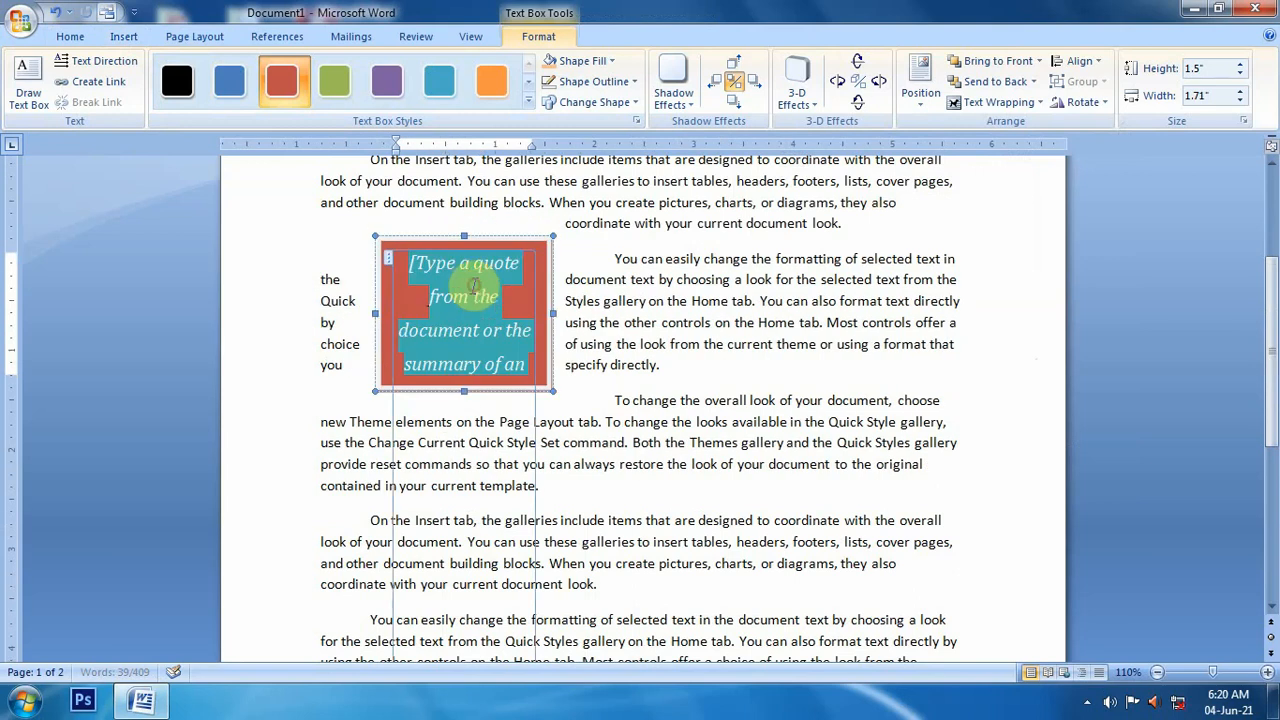
pyautogui.press('Delete')
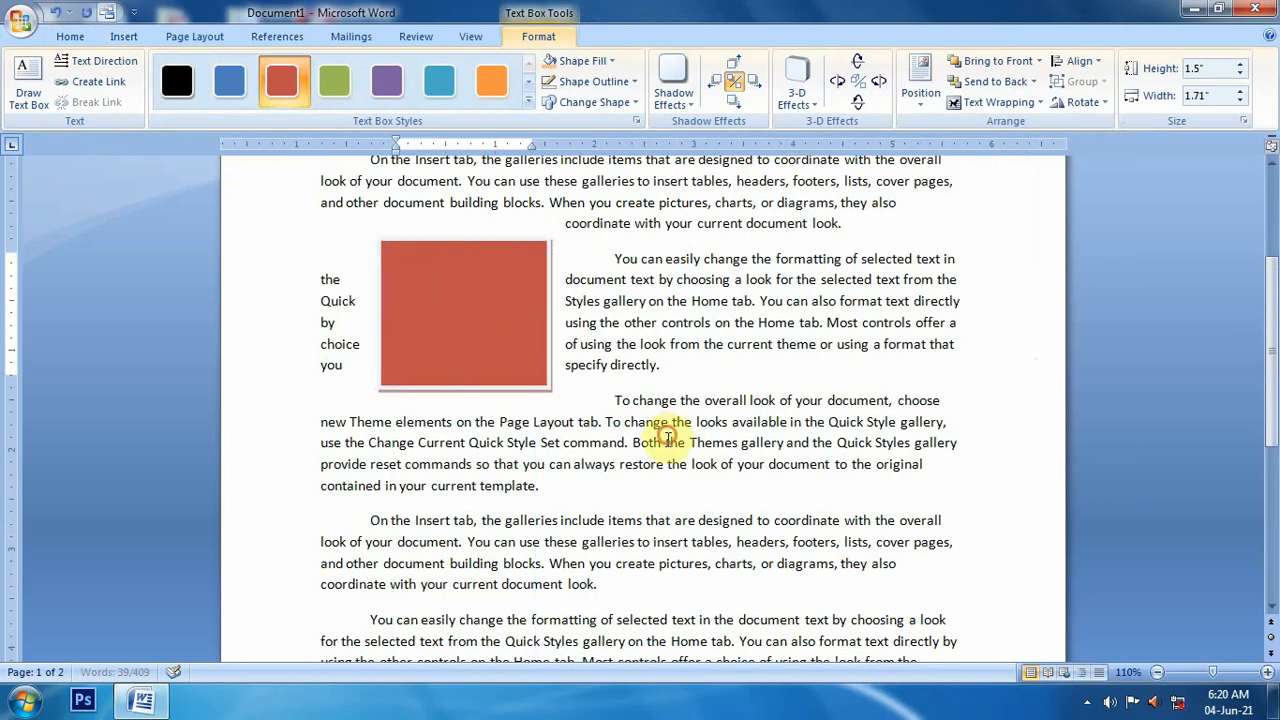
pyautogui.click(657, 427)
pyautogui.click(529, 382)
pyautogui.click(806, 258)
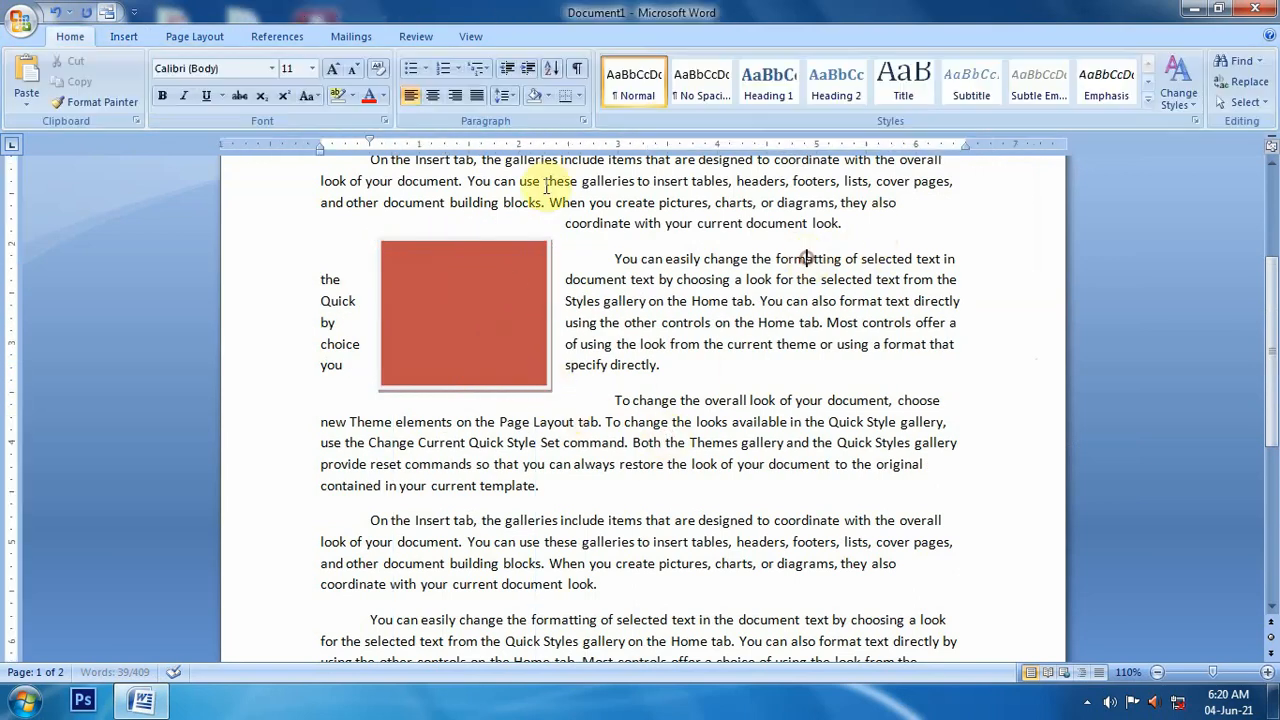
# Insert the built-in Annual Sidebar text box into the document.
pyautogui.click(123, 36)
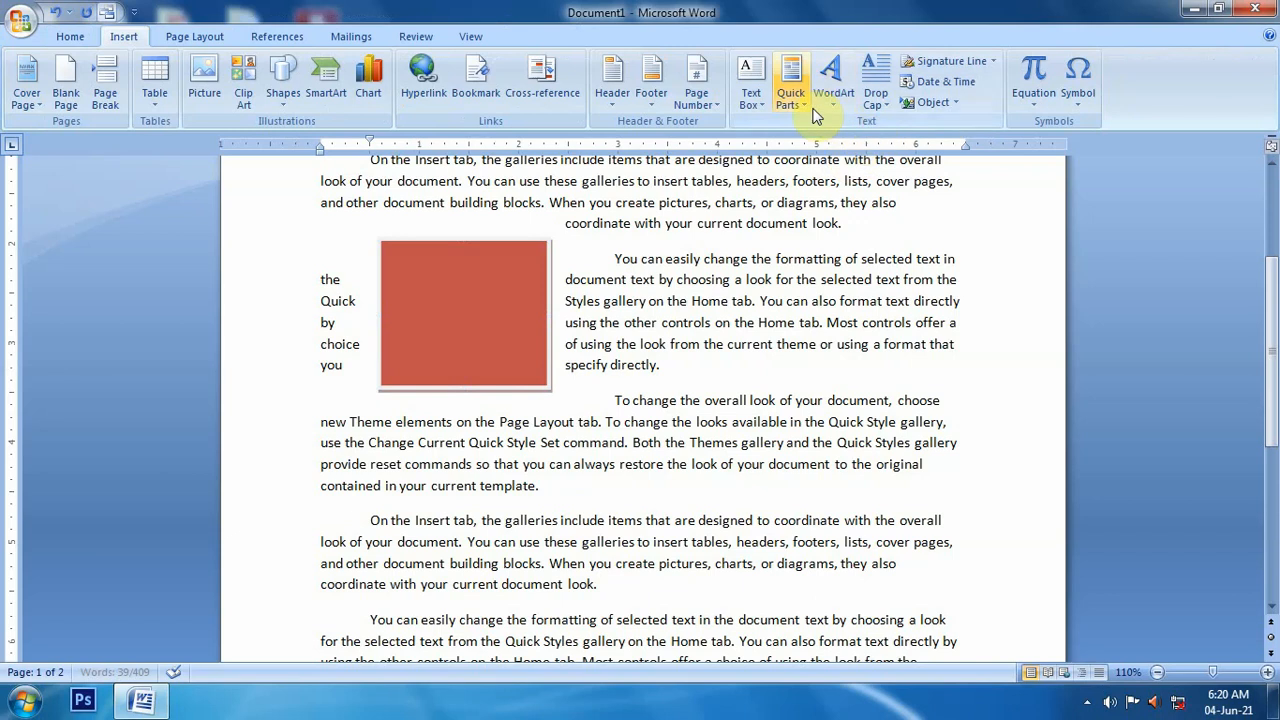
pyautogui.click(752, 98)
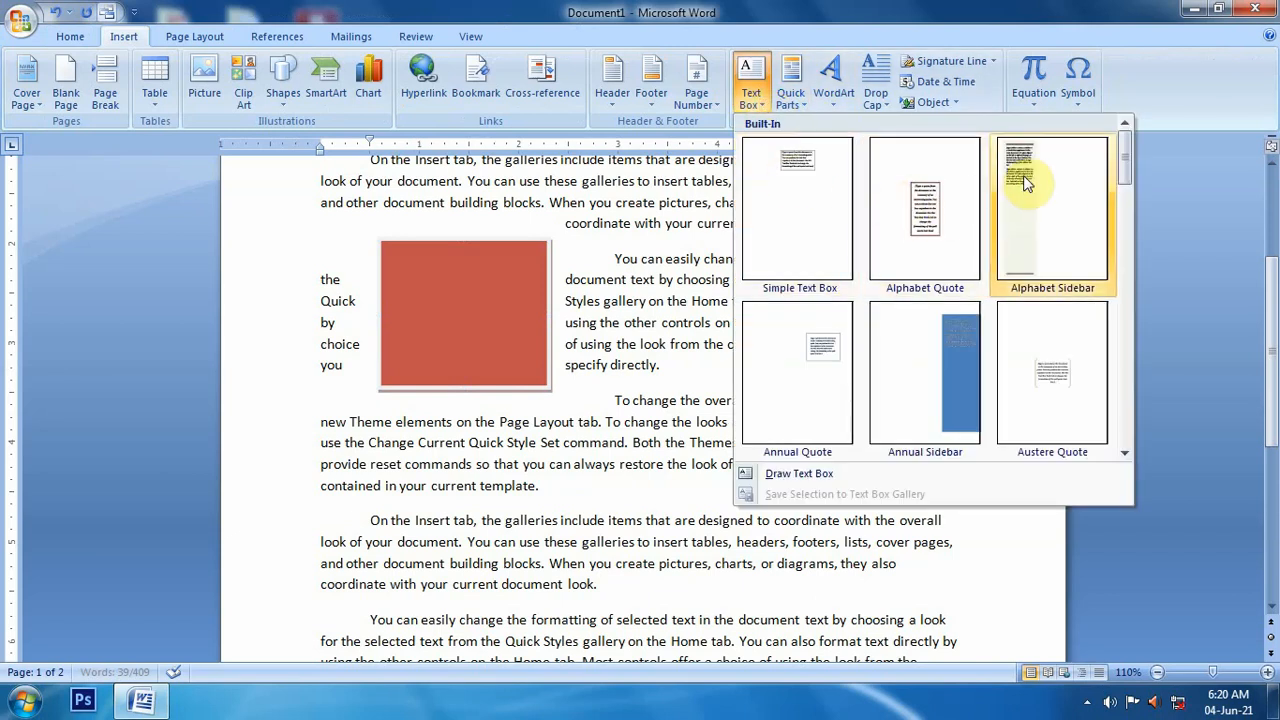
pyautogui.click(963, 350)
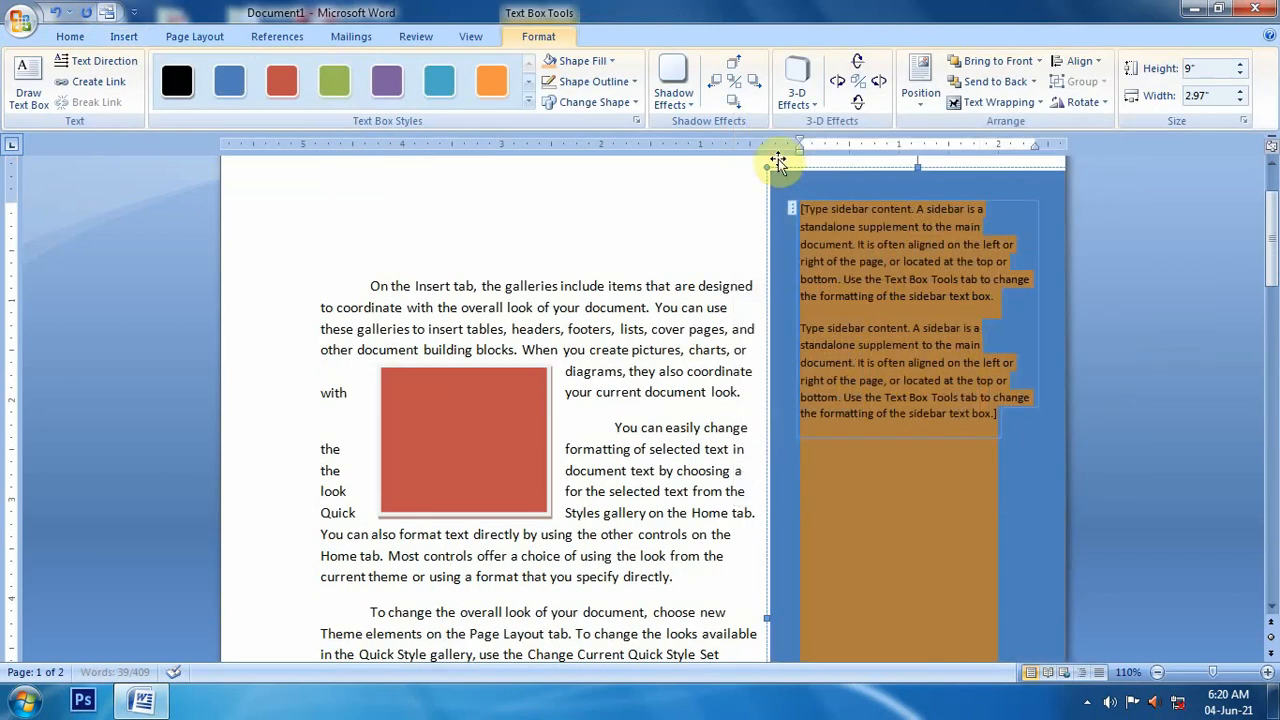
# Shrink the blue sidebar text box to about 6.59" high by 1.82" wide and clear its placeholder text.
pyautogui.moveTo(767, 170); pyautogui.dragTo(710, 347)
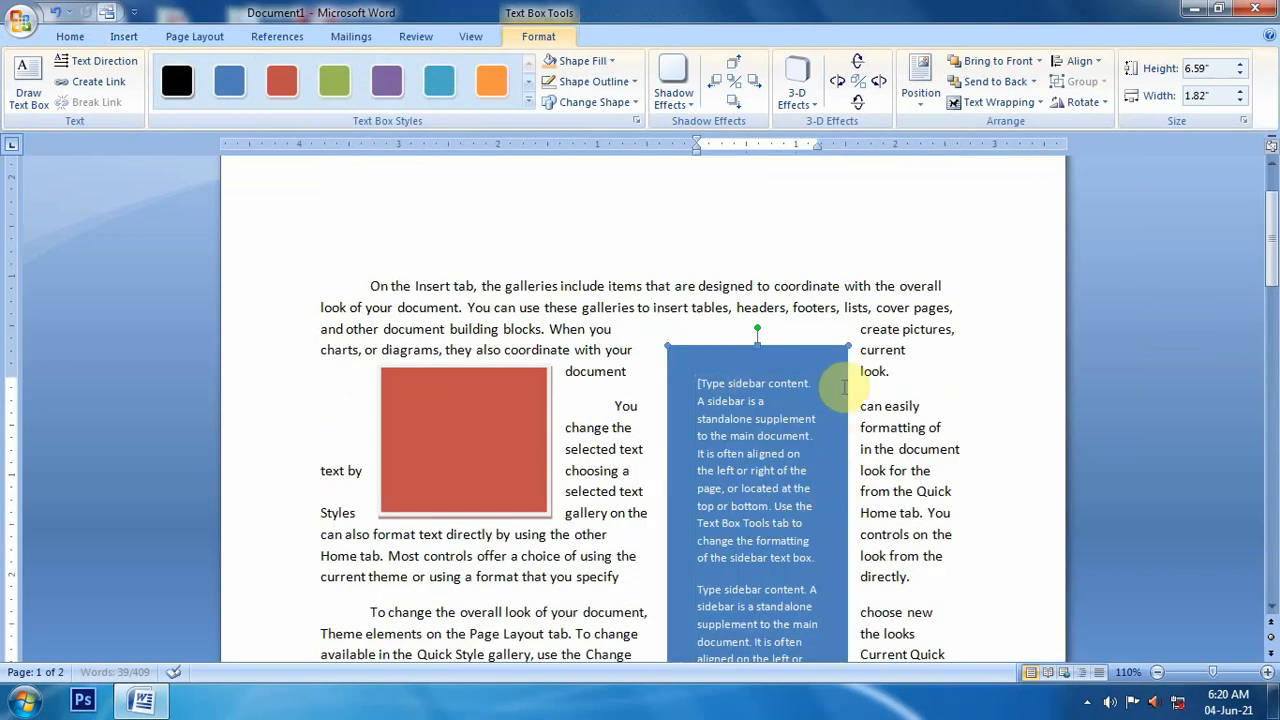
pyautogui.click(778, 399)
pyautogui.press('Delete')
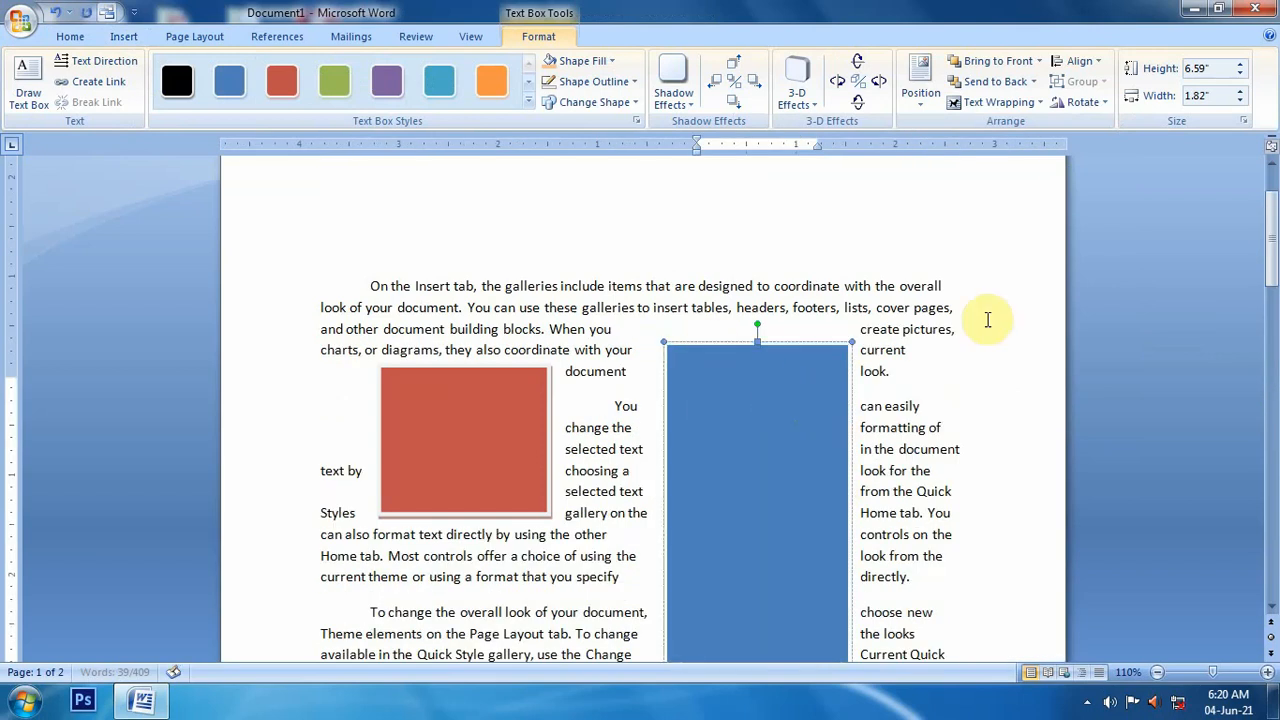
# Resize the blue text box to about 1.92" high by 2.09" wide and move it to overlap the red box's right side.
pyautogui.moveTo(850, 340); pyautogui.dragTo(786, 515)
pyautogui.moveTo(715, 407); pyautogui.dragTo(715, 407)
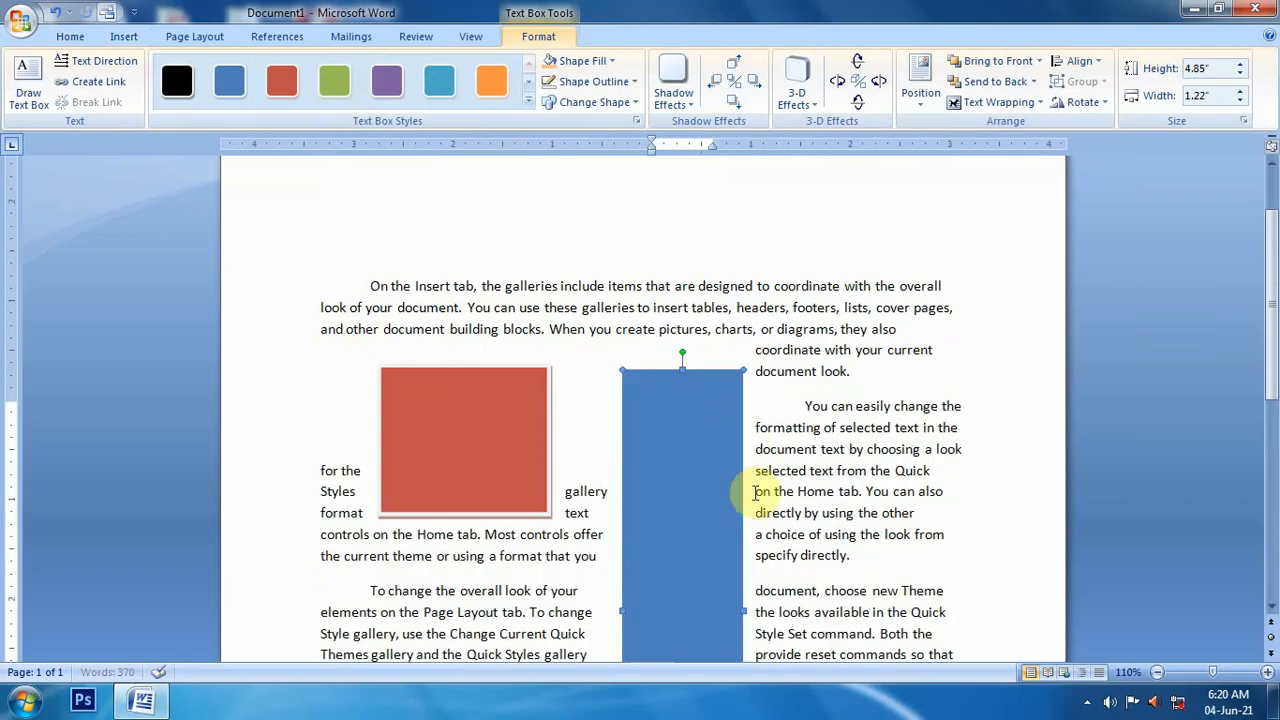
pyautogui.scroll(-2, 715, 567)
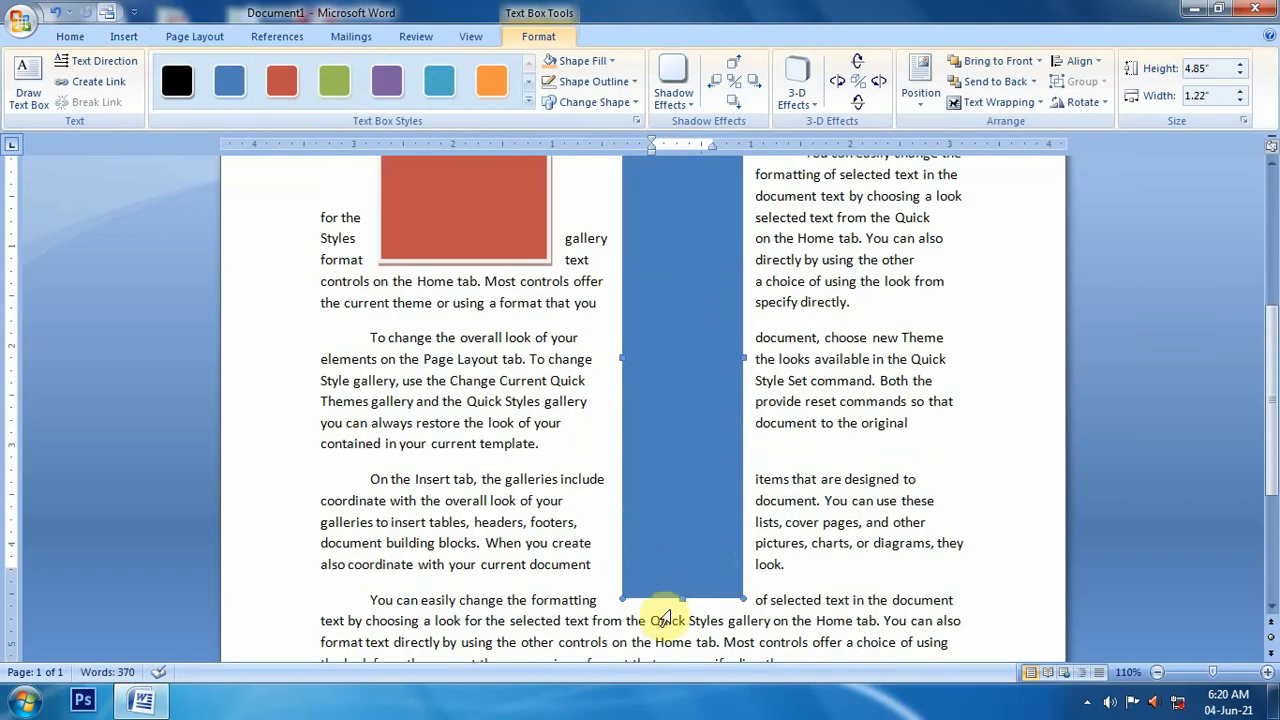
pyautogui.moveTo(683, 598); pyautogui.dragTo(731, 296)
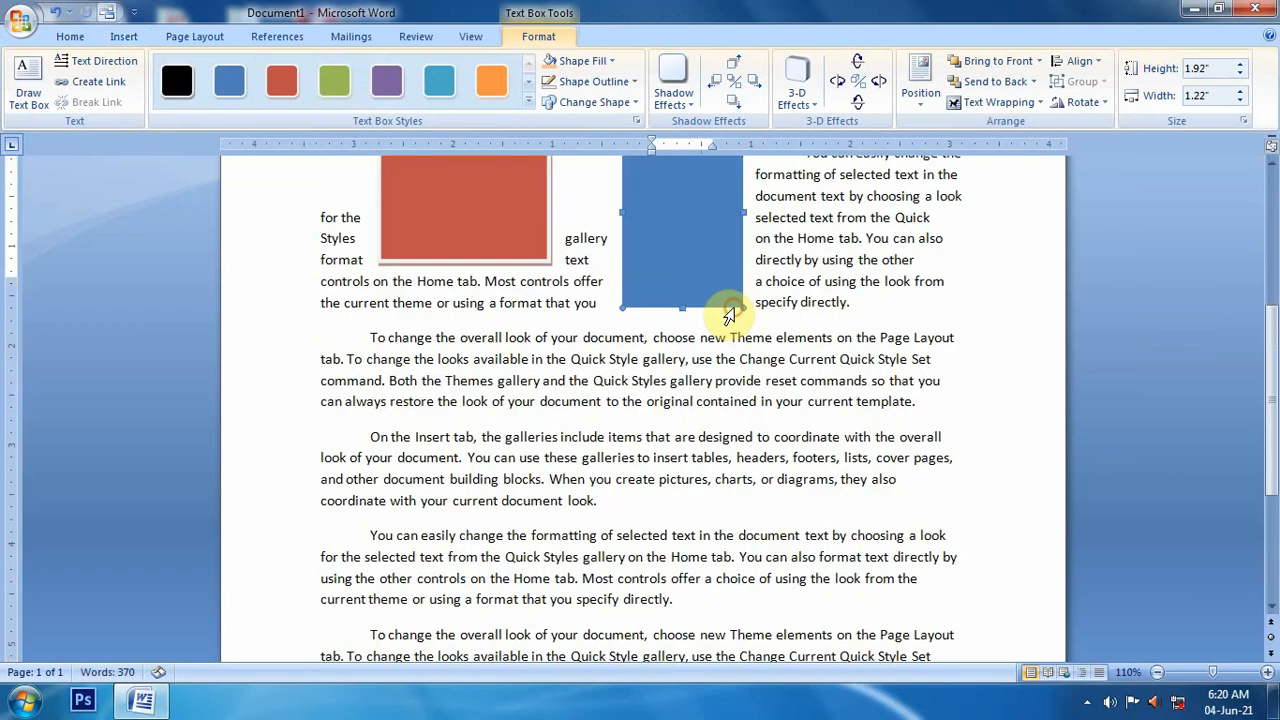
pyautogui.moveTo(742, 362); pyautogui.dragTo(829, 362)
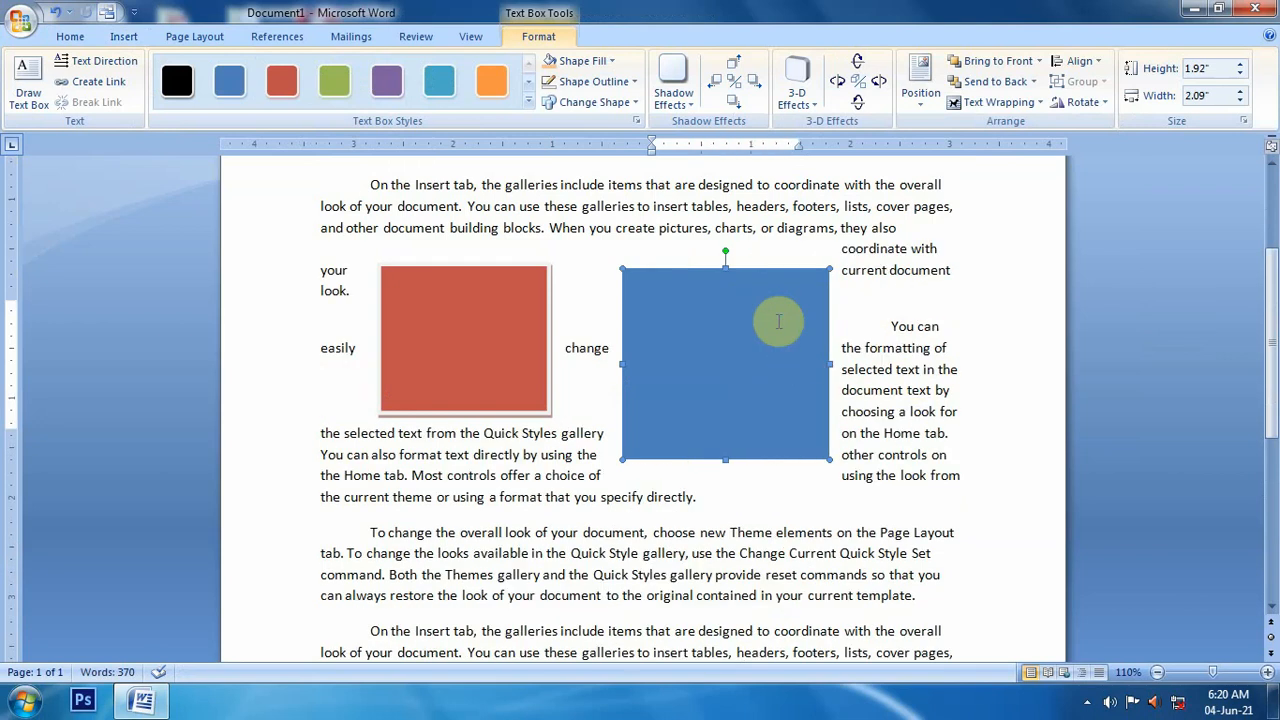
pyautogui.moveTo(767, 272); pyautogui.dragTo(639, 252)
pyautogui.click(772, 288)
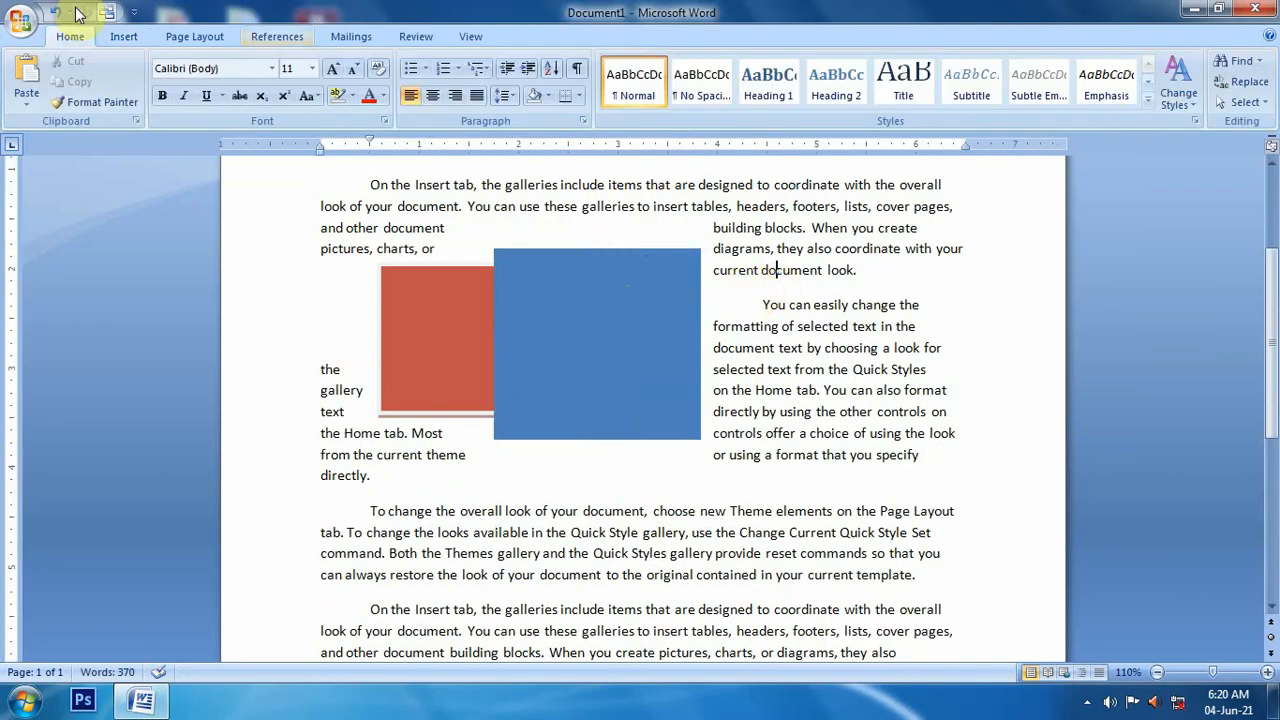
# Insert a built-in sidebar text box with vertical text along the page's left side.
pyautogui.click(127, 38)
pyautogui.click(750, 80)
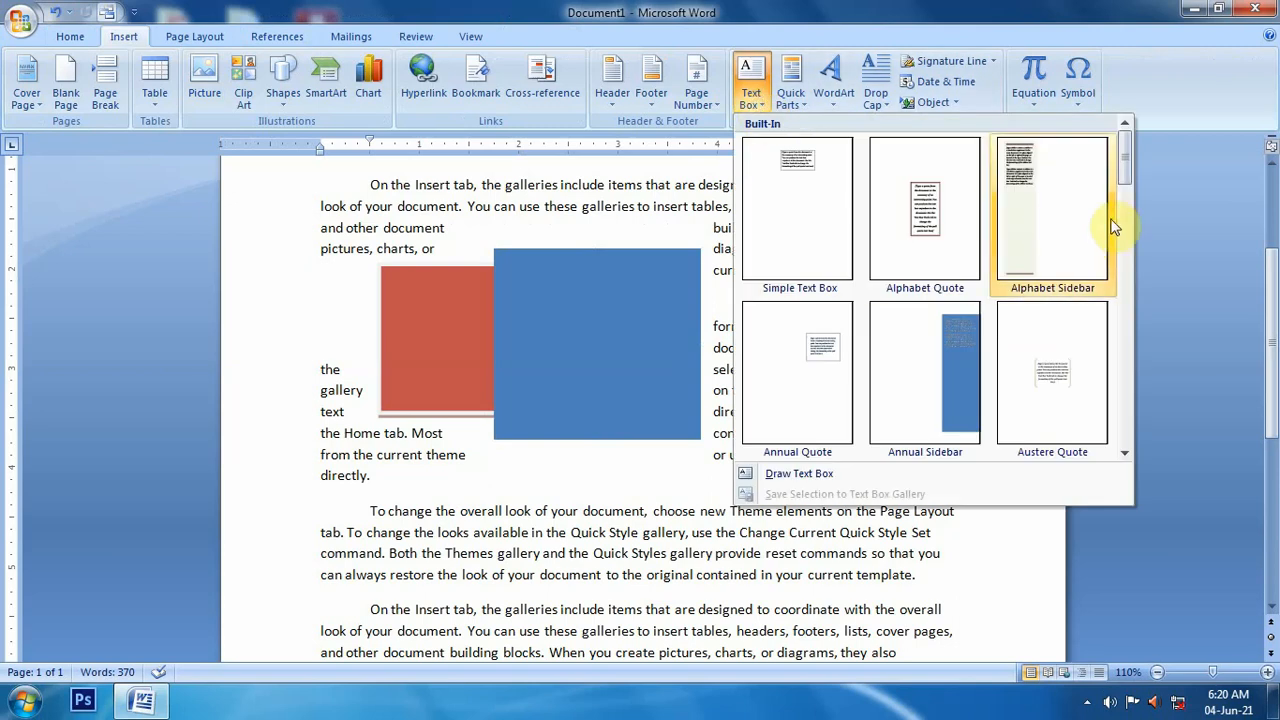
pyautogui.moveTo(1123, 164); pyautogui.dragTo(1129, 290)
pyautogui.click(1010, 265)
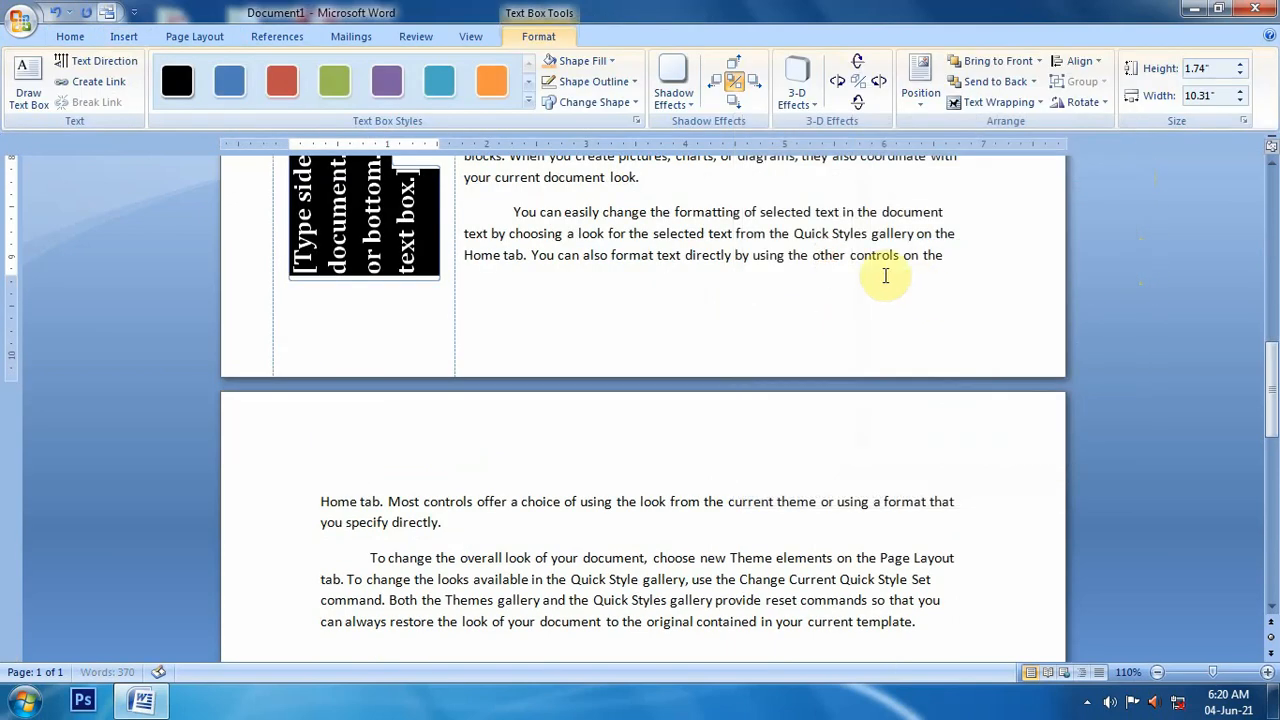
pyautogui.scroll(6, 458, 310)
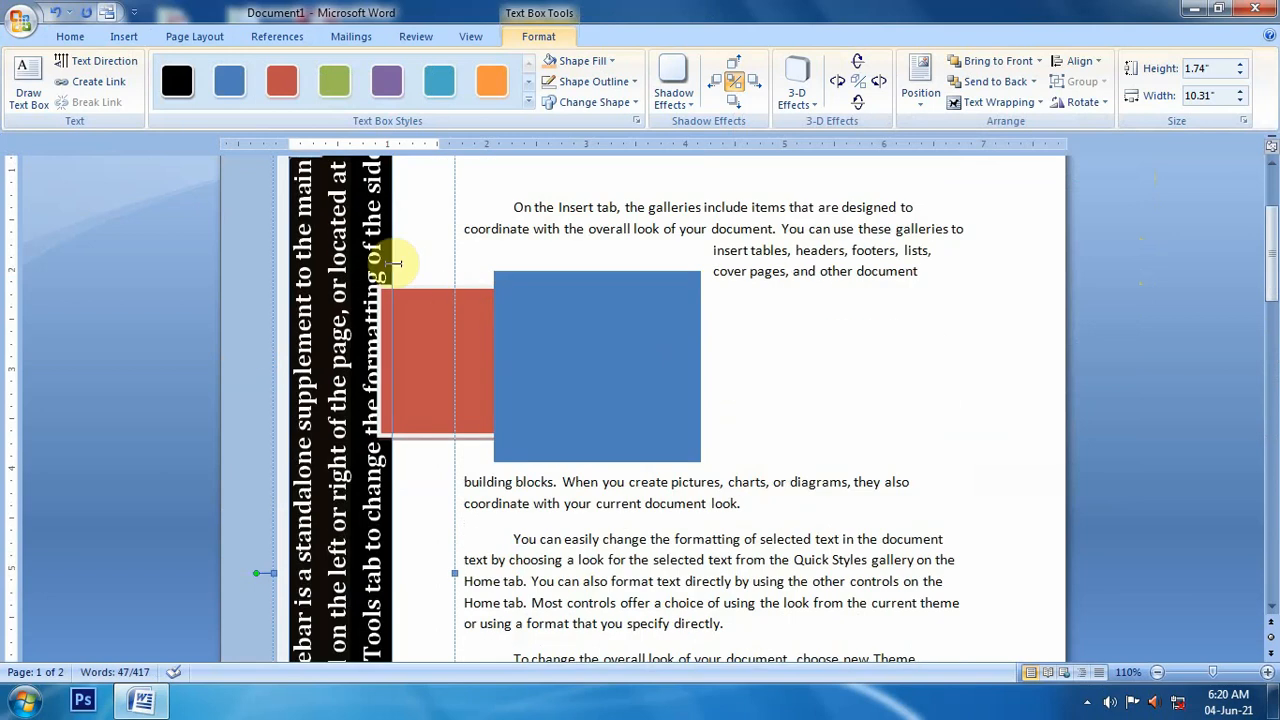